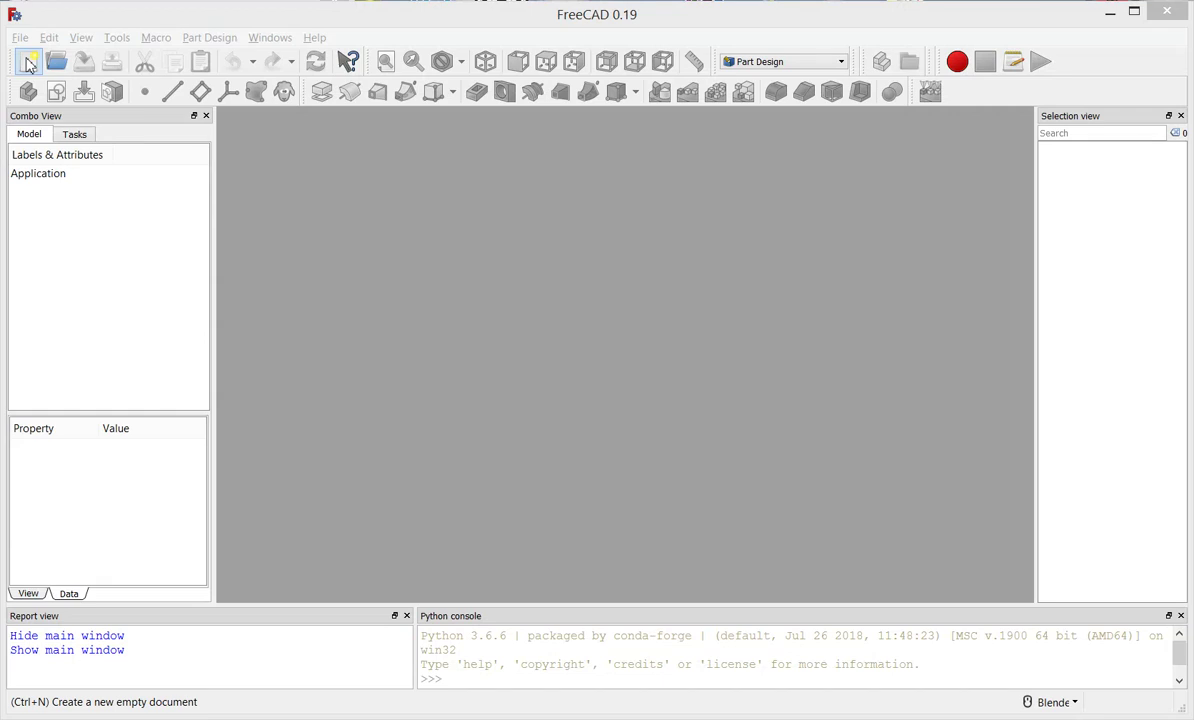
Step: Create a new document with a Body and open an empty sketch on XY_Plane
left_click(30, 63)
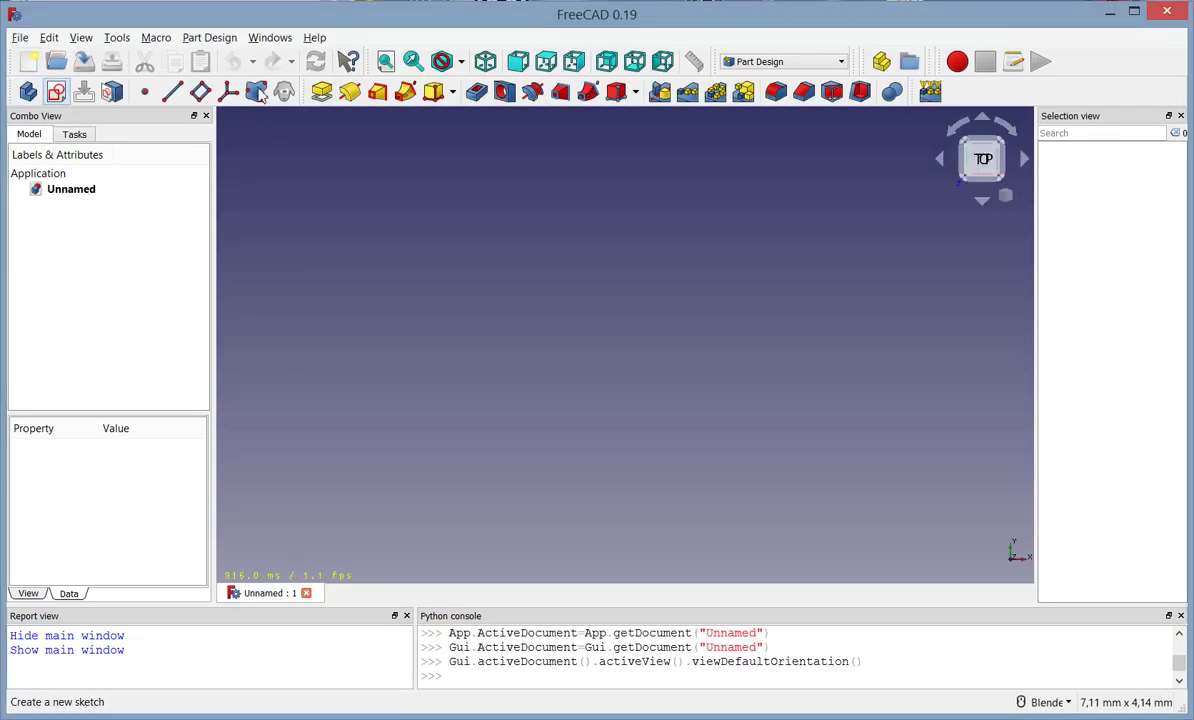
left_click(28, 91)
left_click(56, 91)
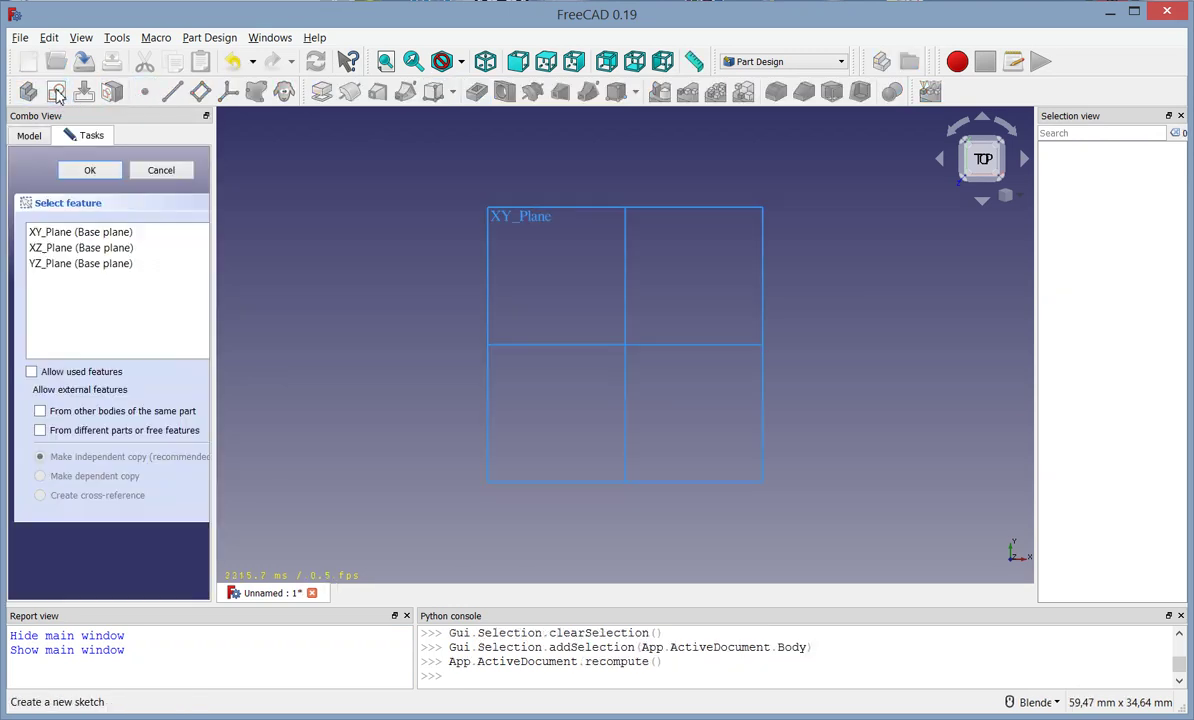
left_click(501, 217)
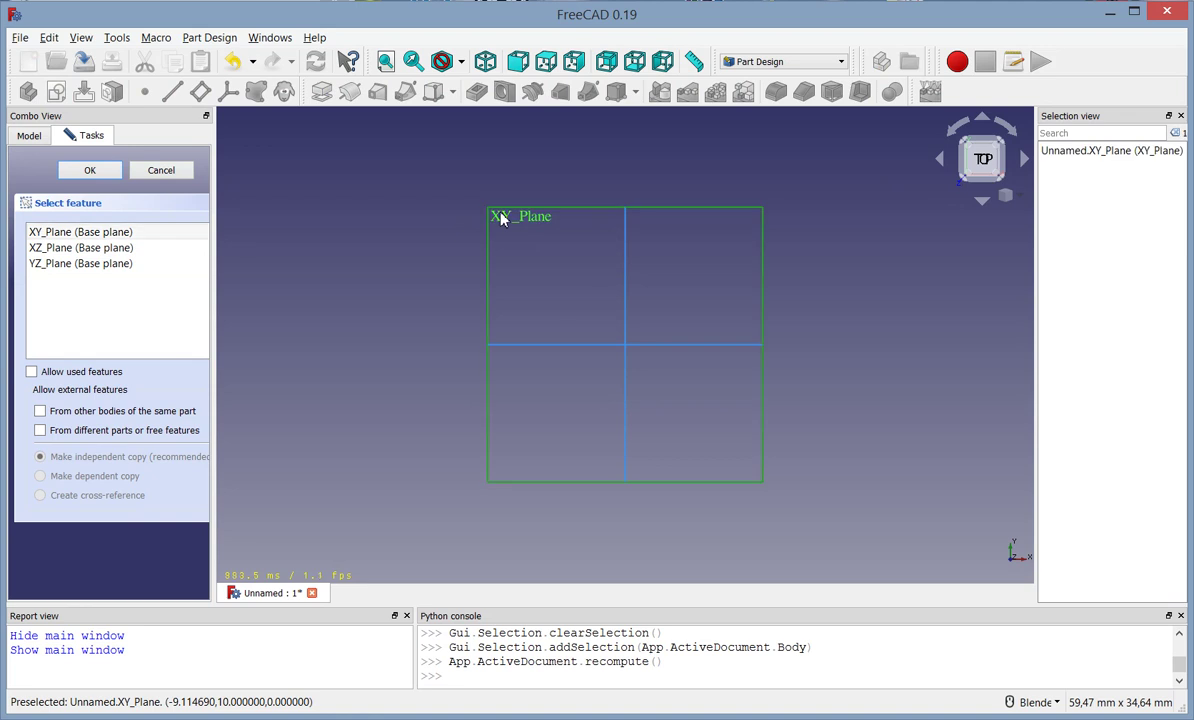
left_click(87, 170)
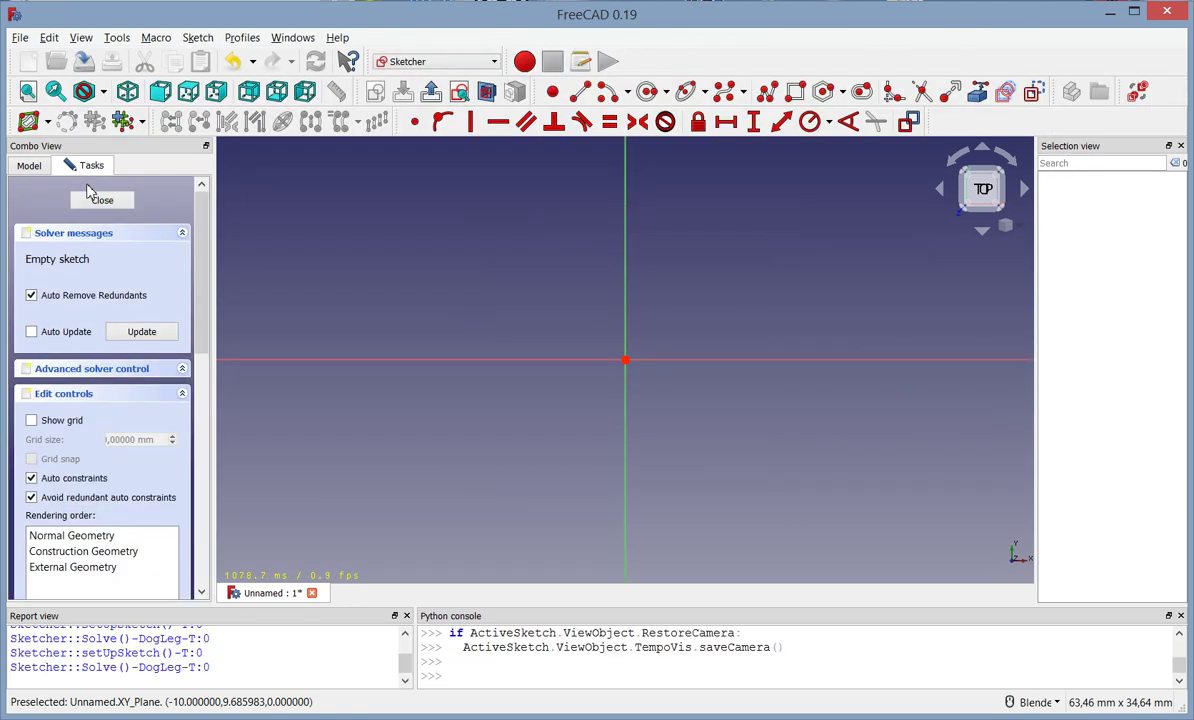
Step: Draw a closed six-edge polyline from the origin with a sloped top and right-side step
left_click(768, 92)
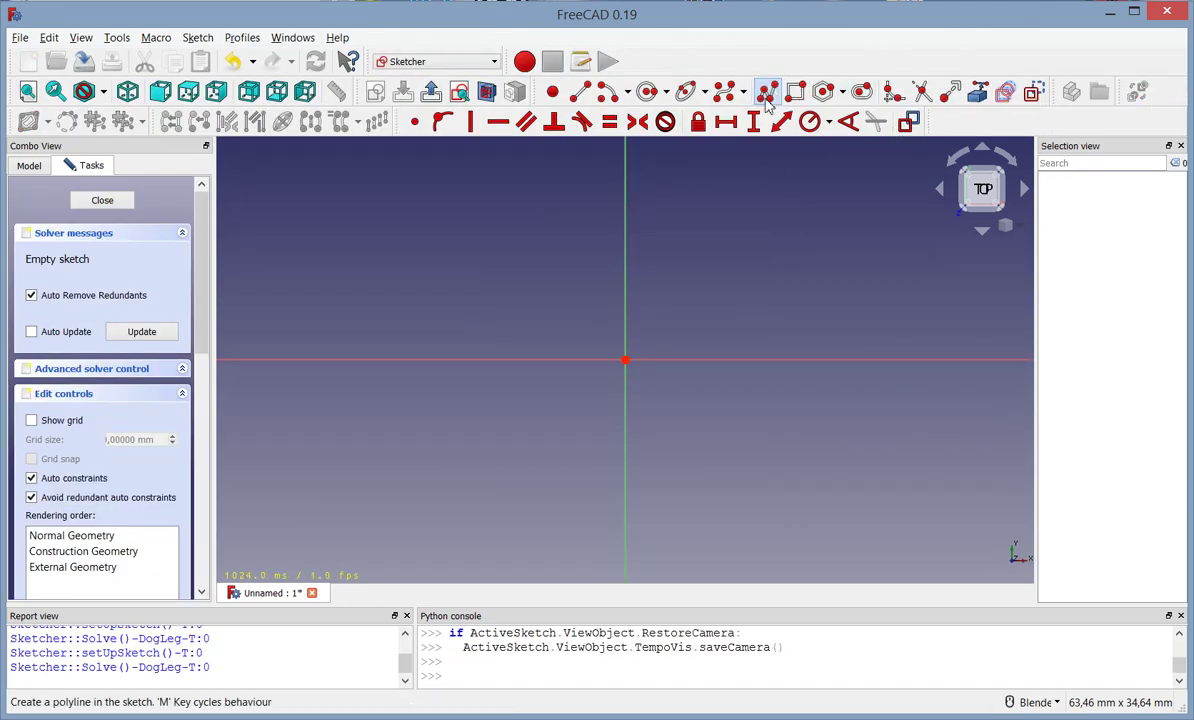
left_click(625, 360)
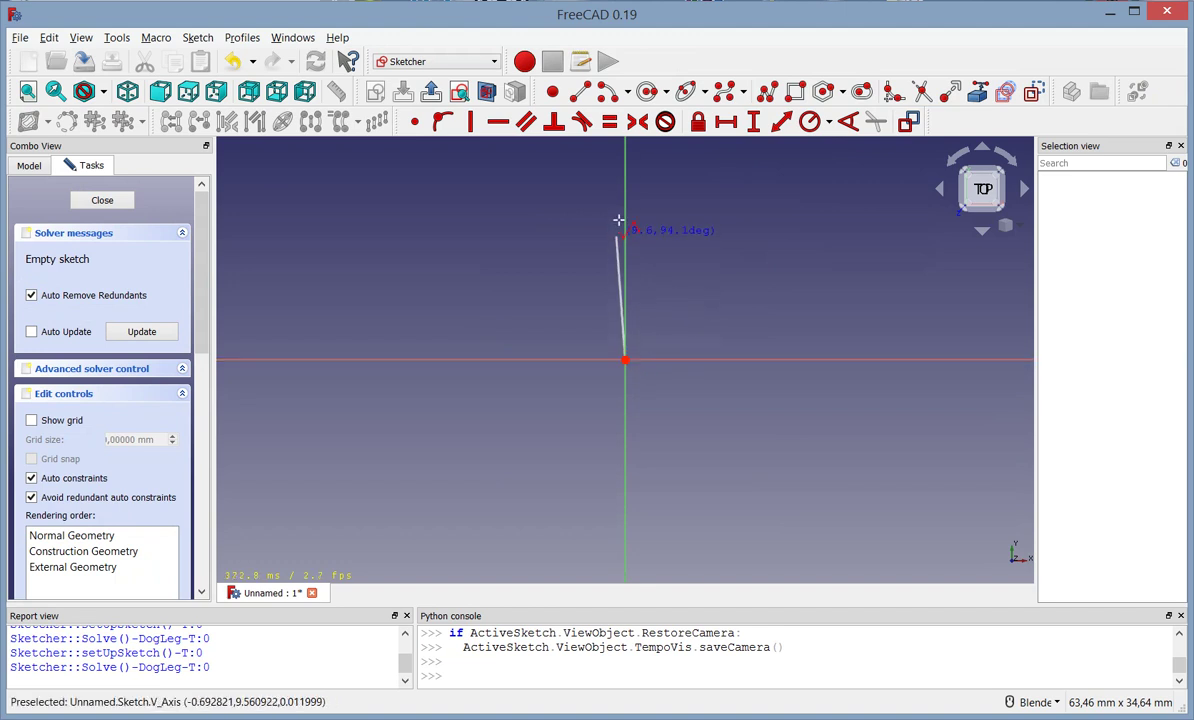
left_click(623, 184)
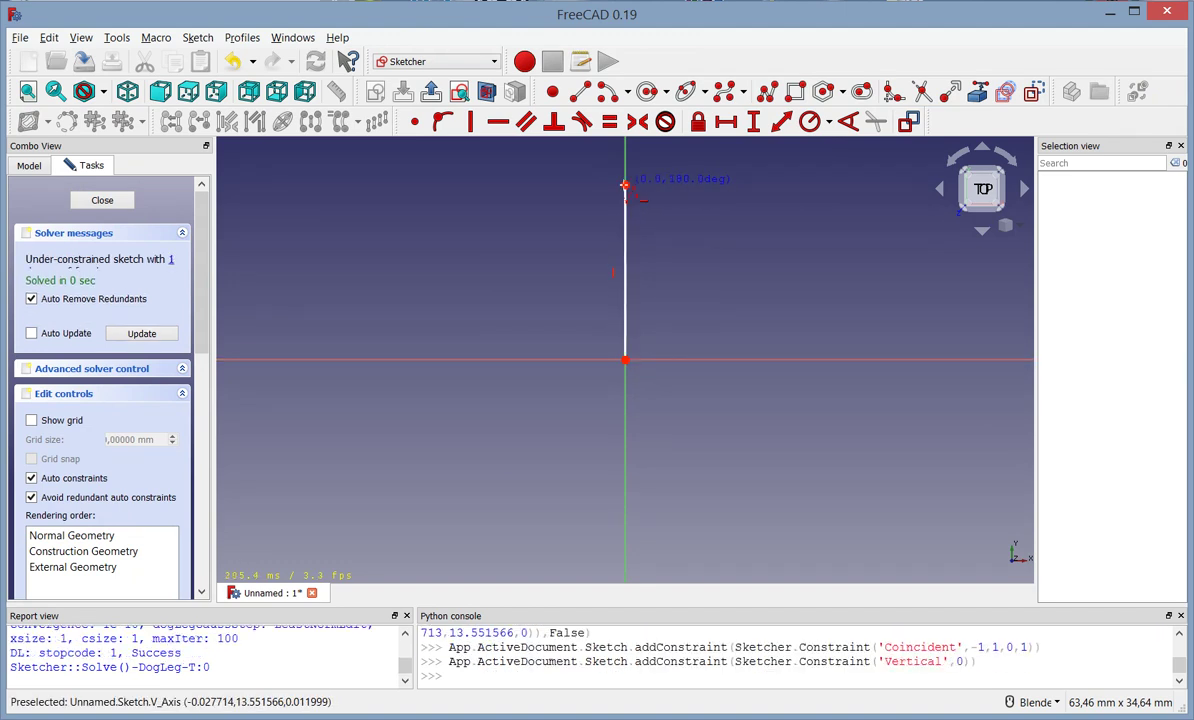
left_click(885, 229)
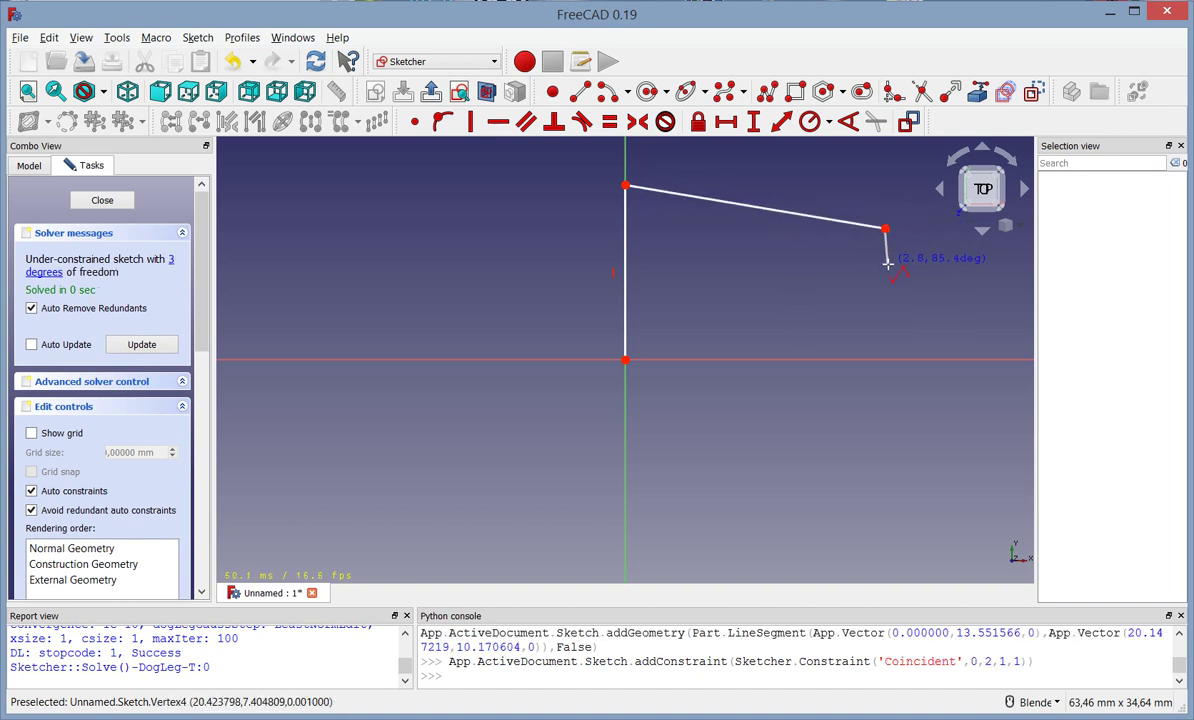
left_click(887, 263)
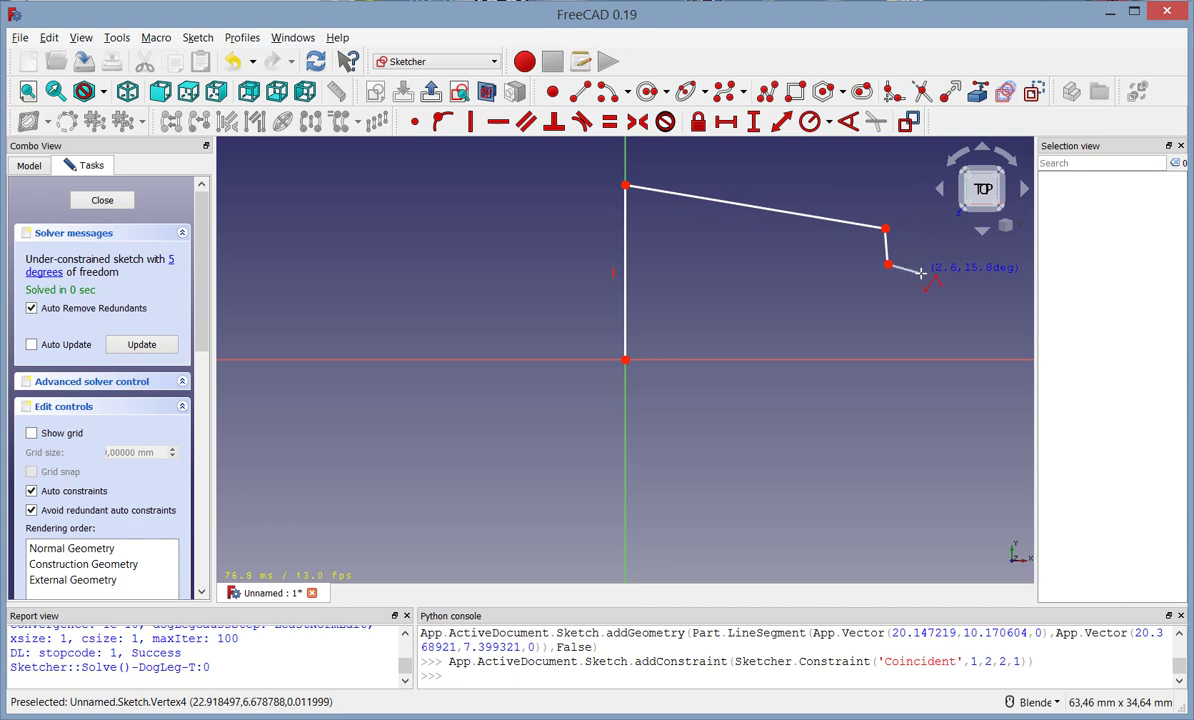
left_click(921, 274)
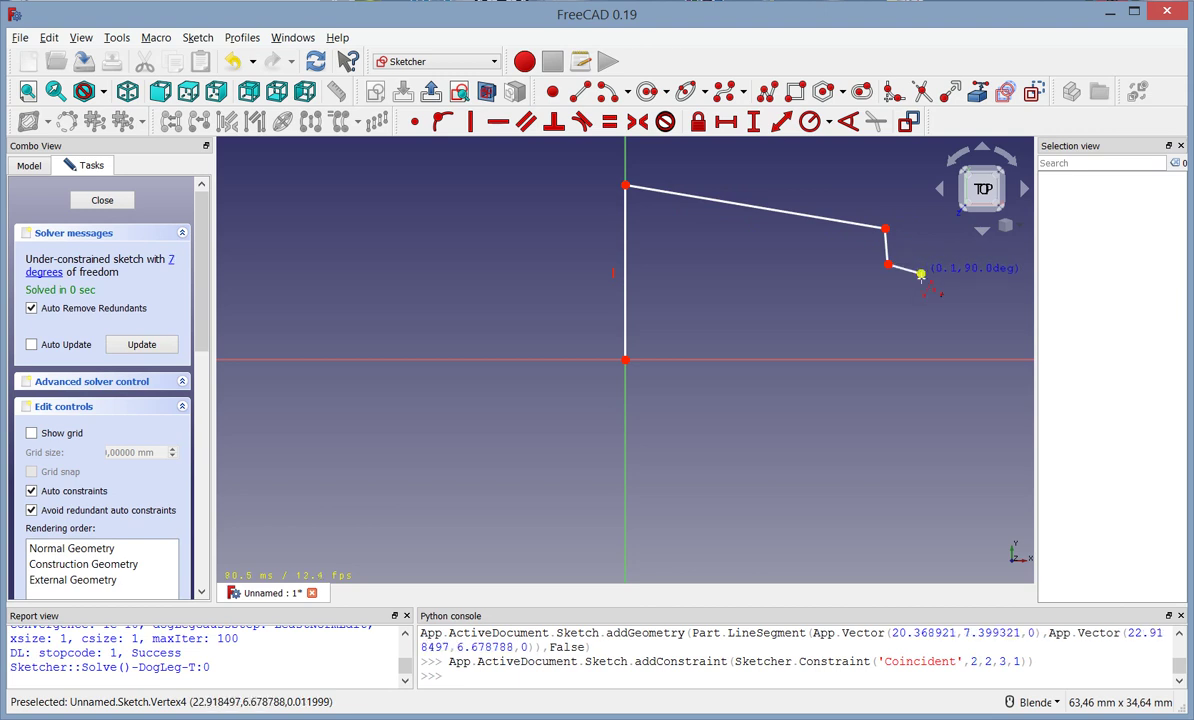
left_click(929, 360)
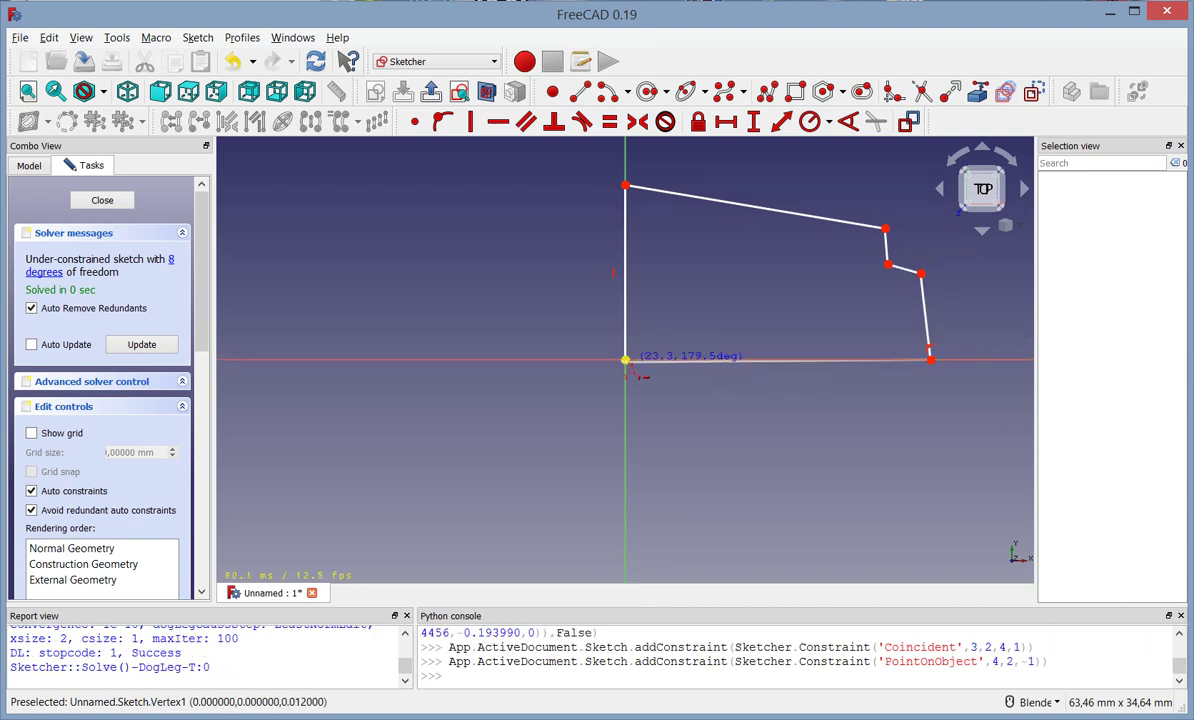
left_click(625, 360)
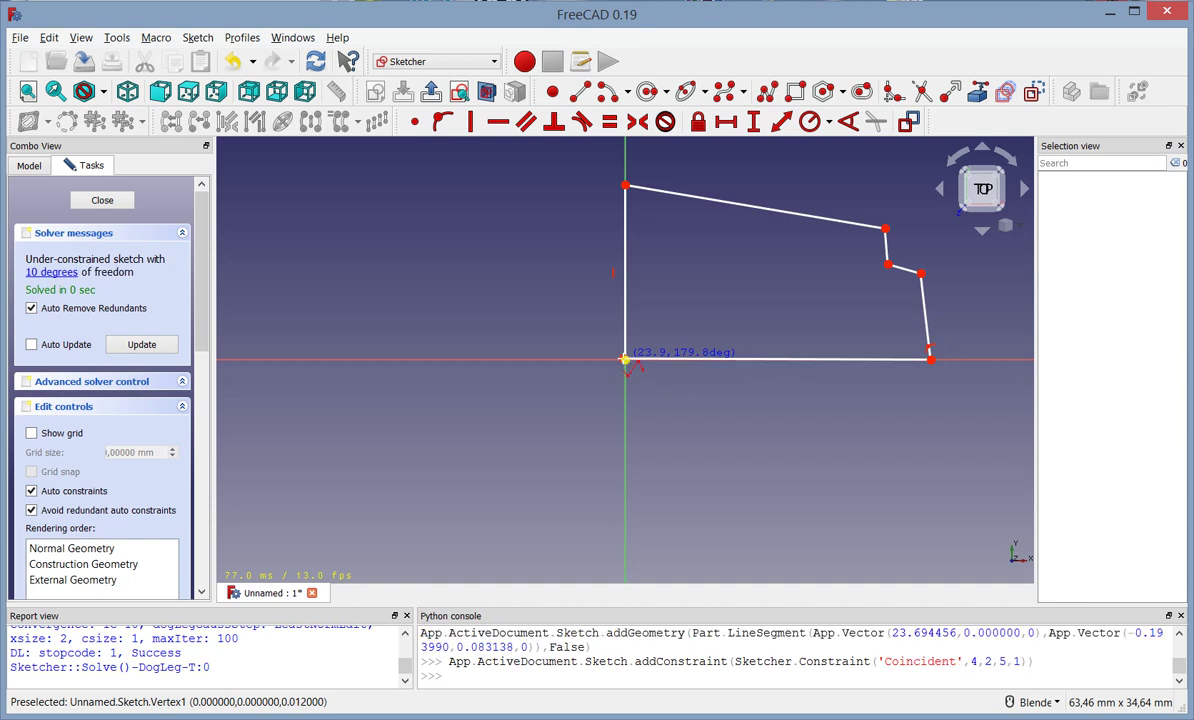
right_click(842, 262)
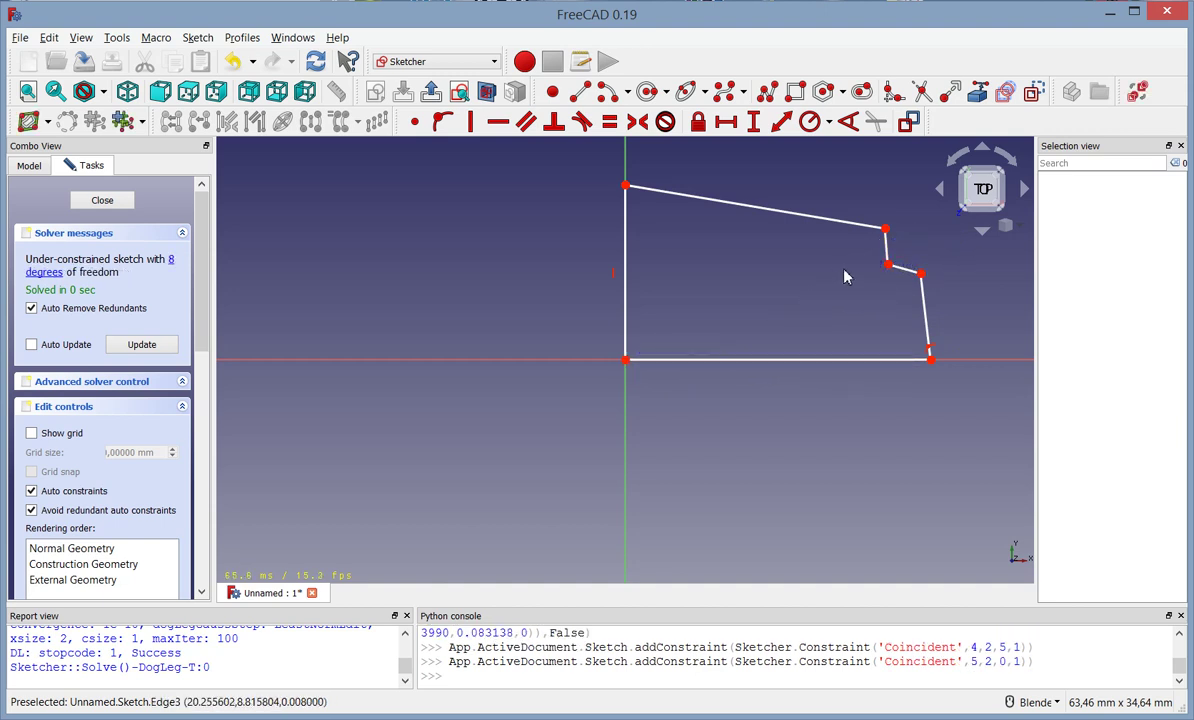
Step: Make the step edge and right edge vertical and the short step edge horizontal
left_click(887, 250)
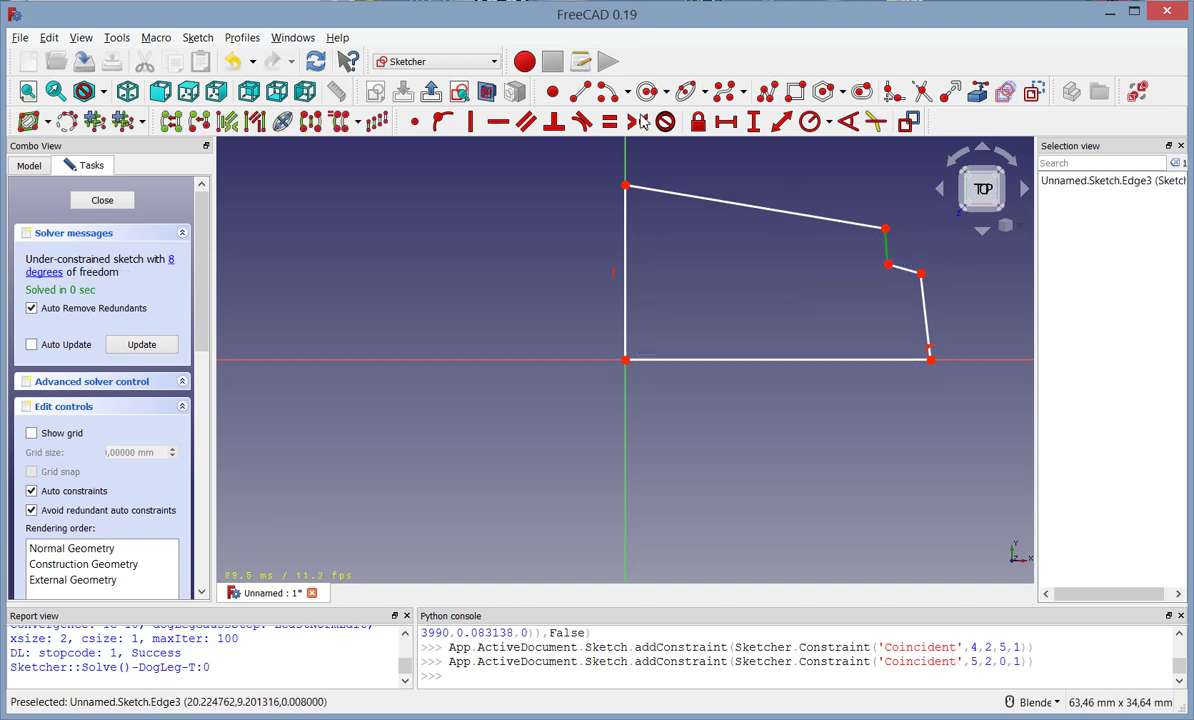
left_click(471, 124)
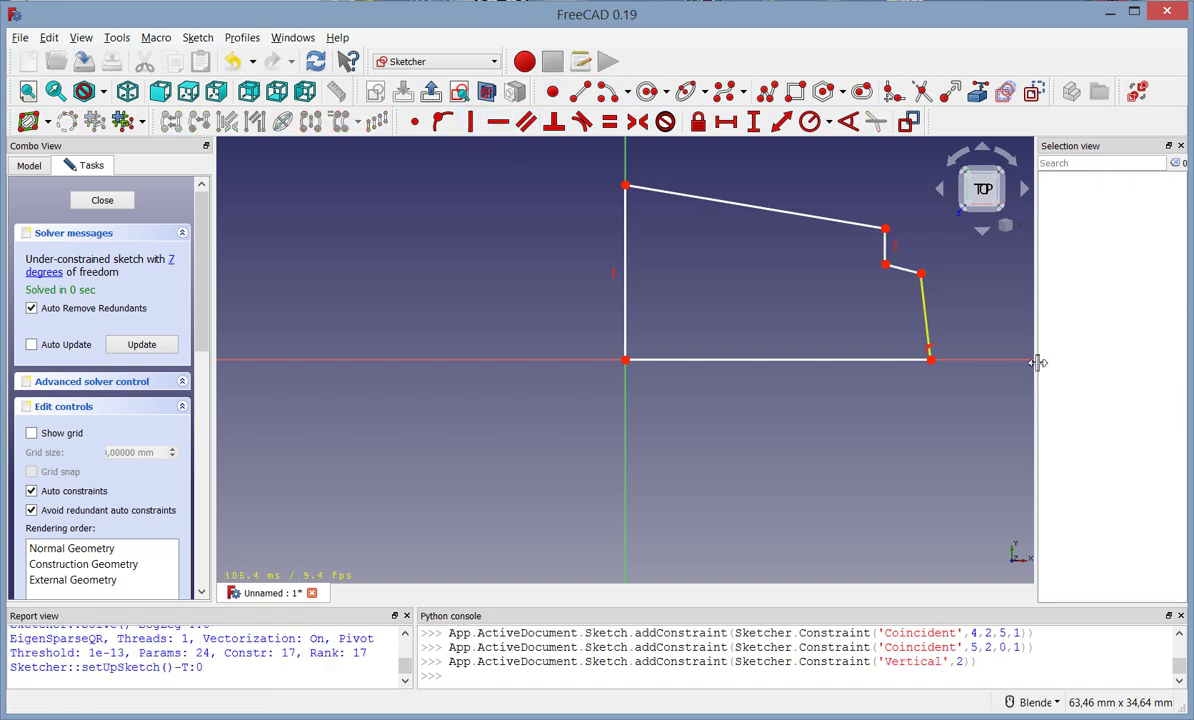
left_click(925, 310)
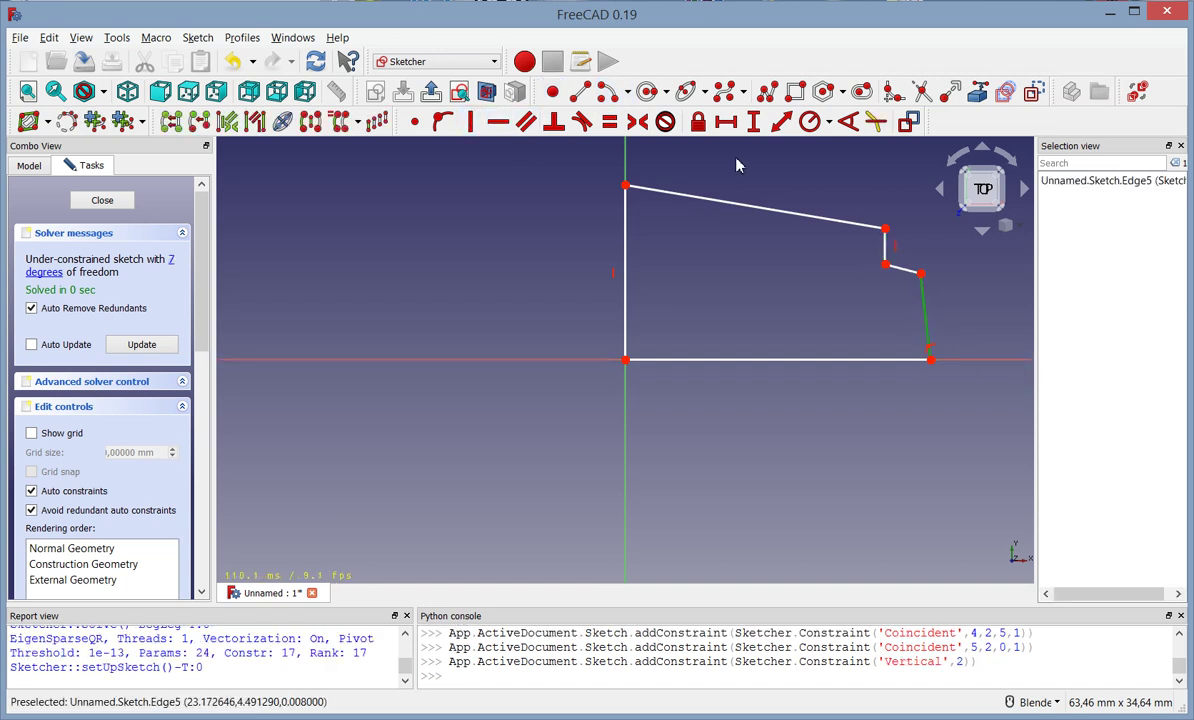
left_click(471, 124)
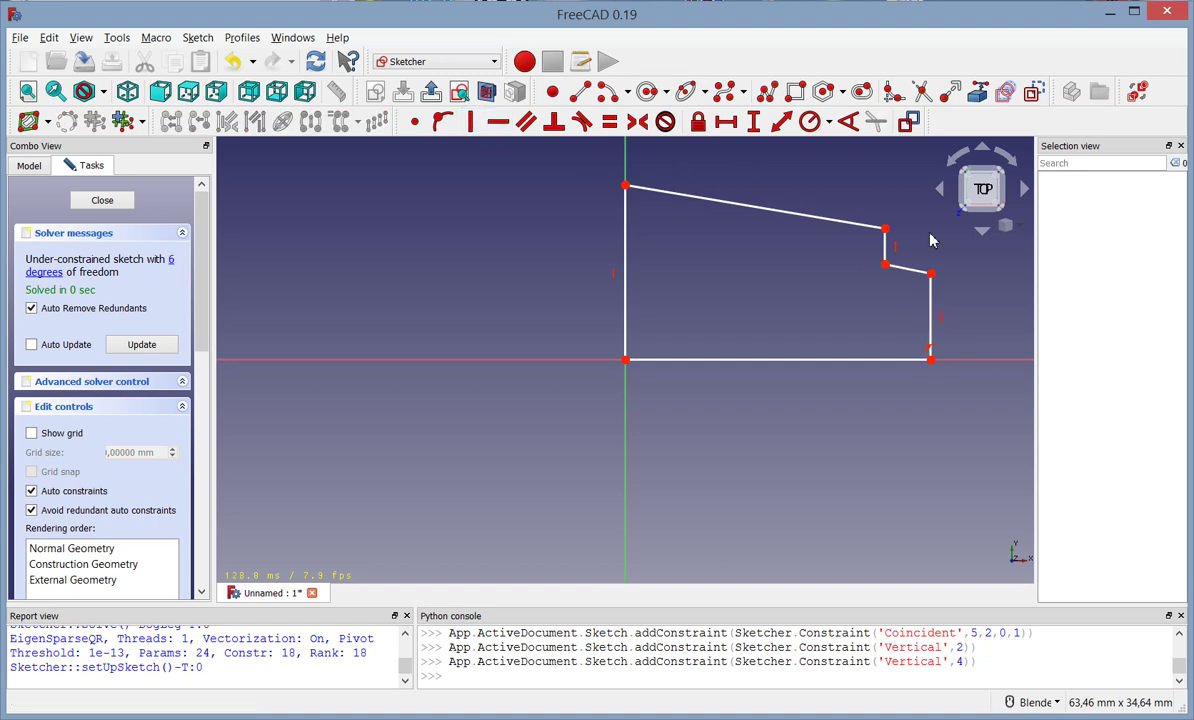
left_click(912, 269)
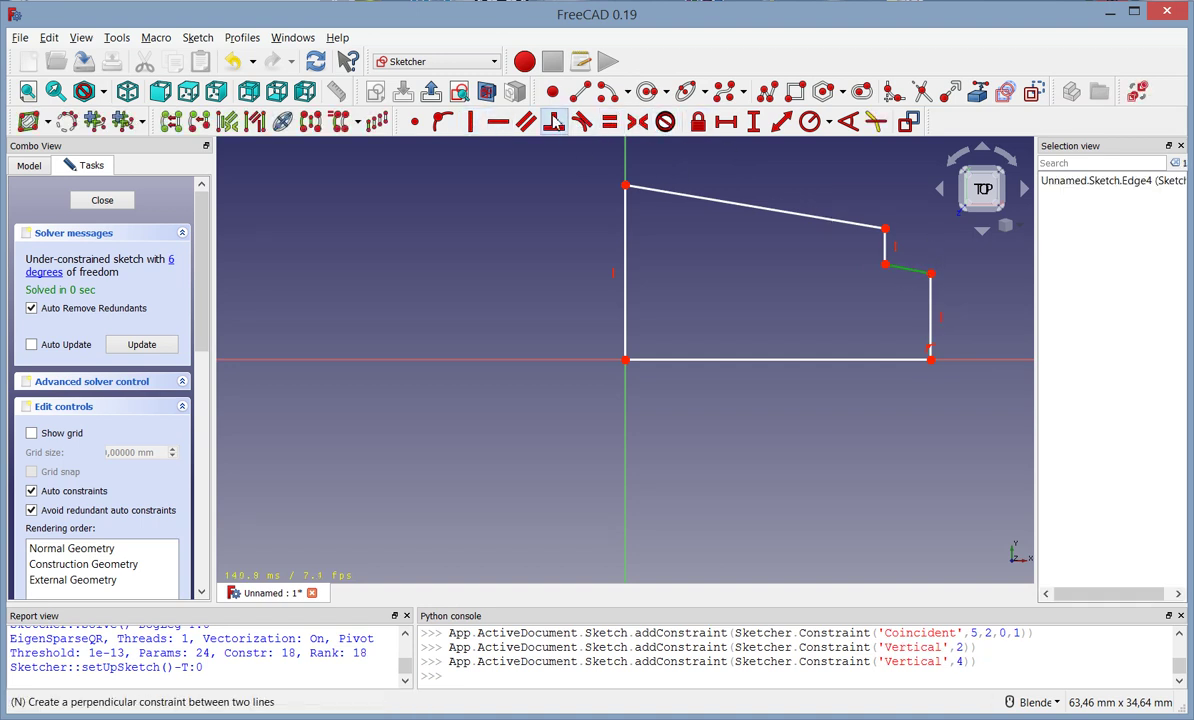
left_click(498, 121)
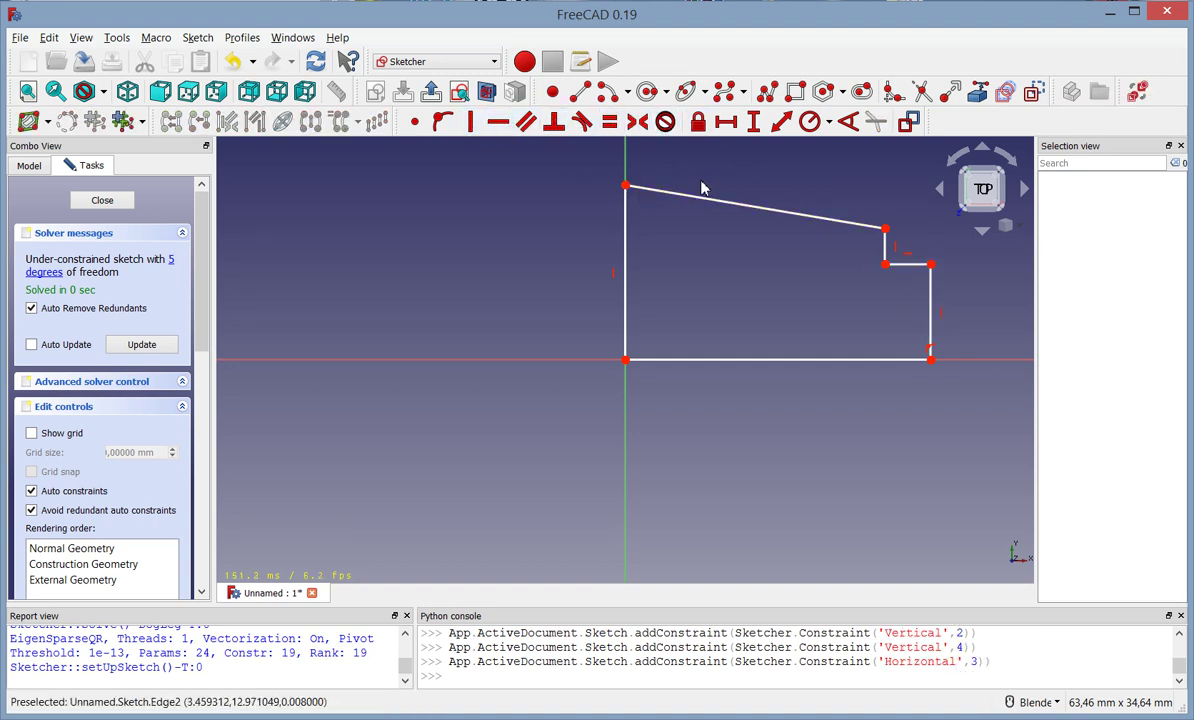
Step: Dimension the left edge 12 mm, the step height 3 mm and the right edge 7 mm
left_click(623, 223)
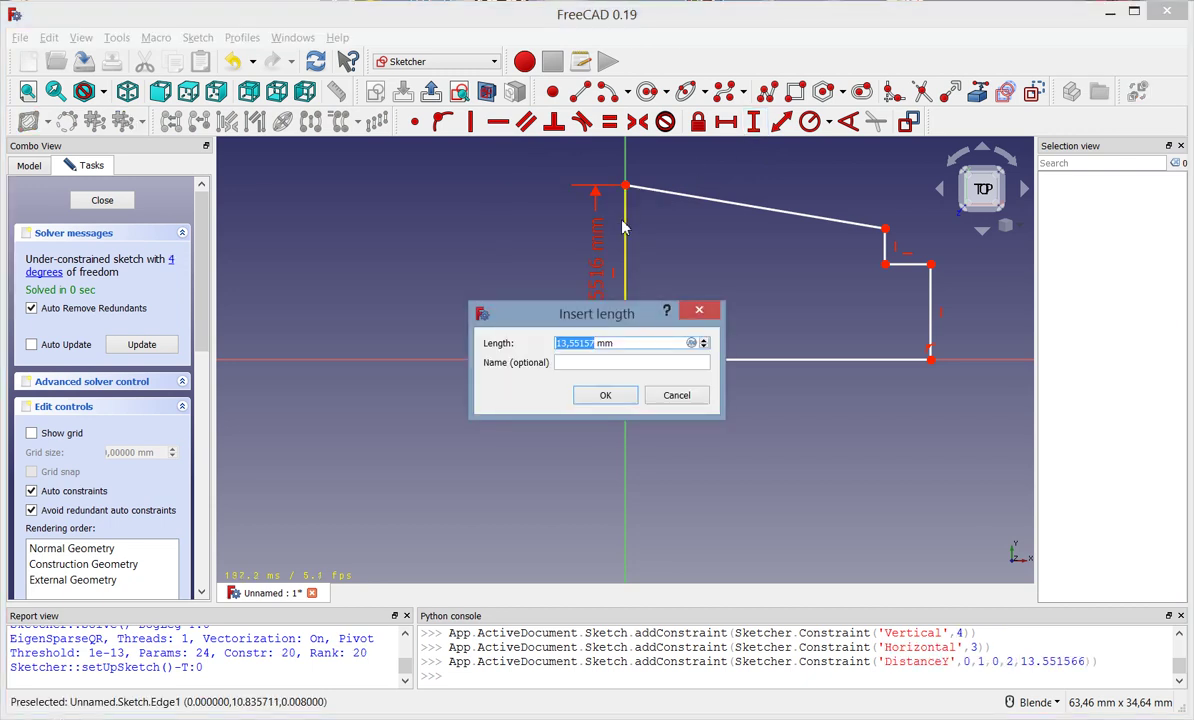
type("12")
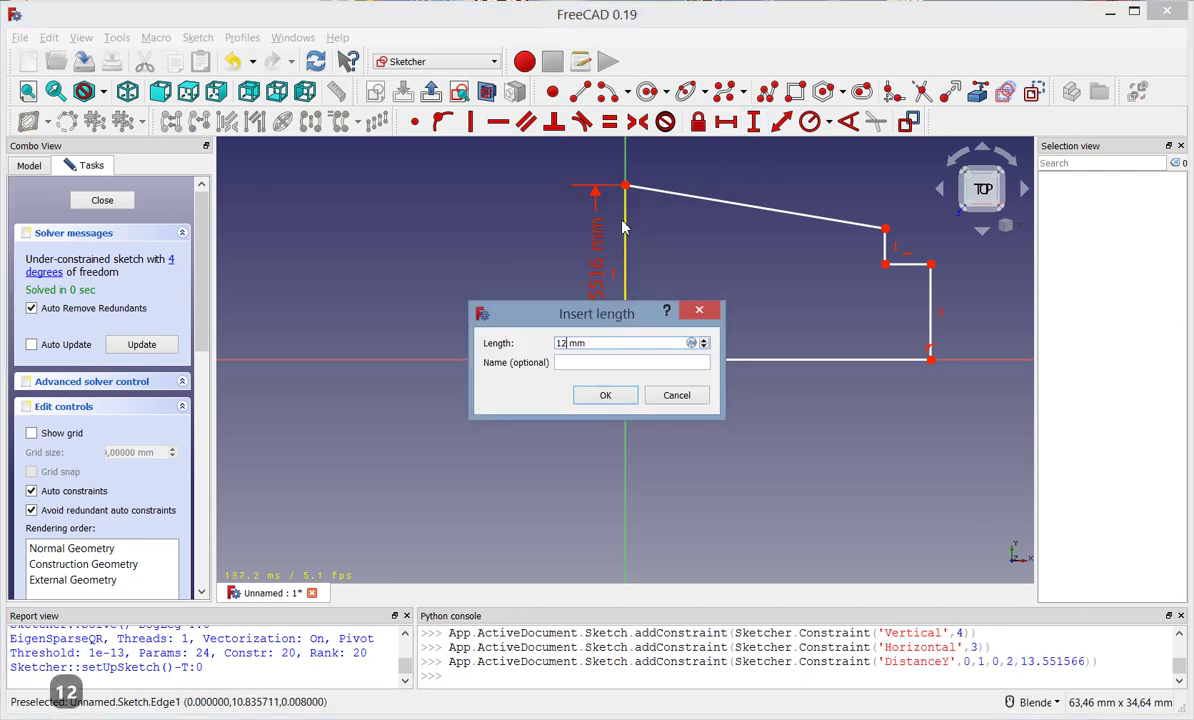
key("Return")
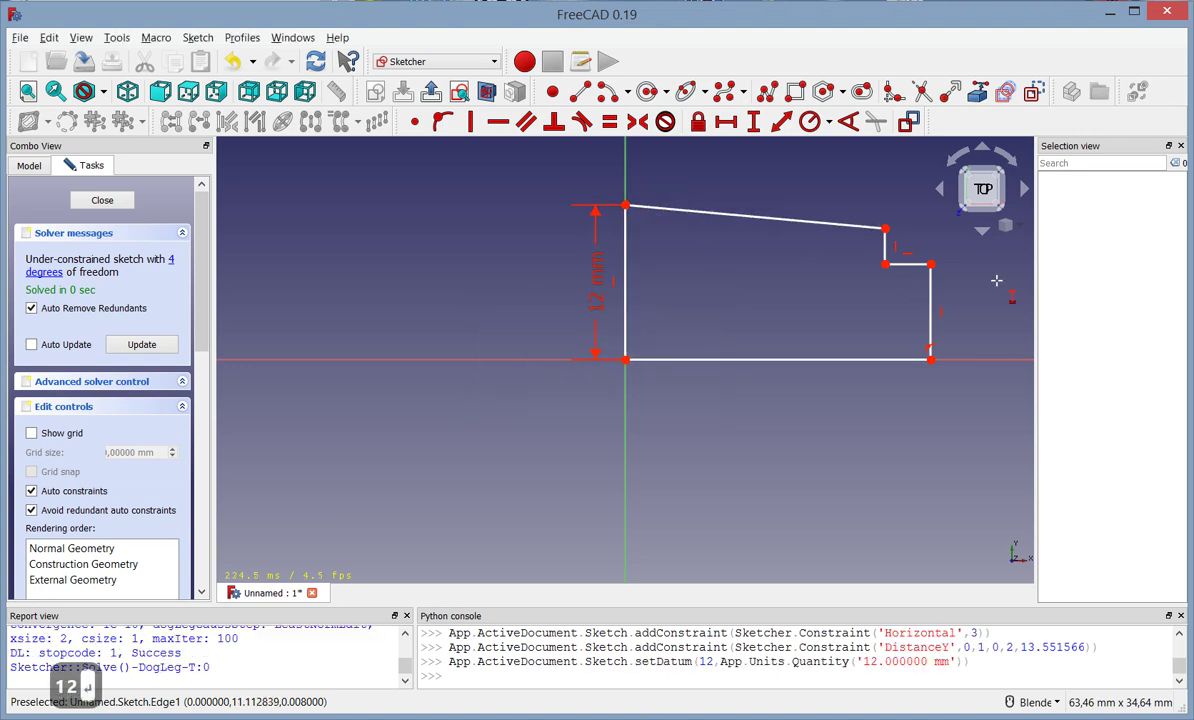
left_click(885, 245)
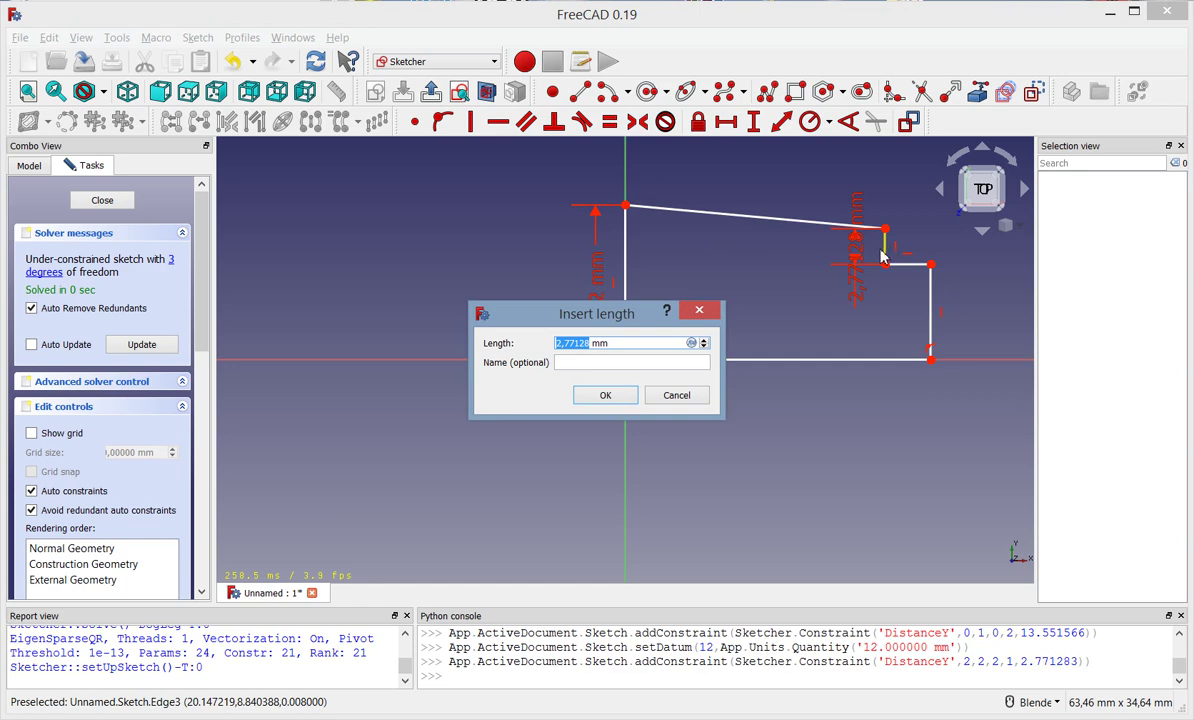
type("3")
key("Return")
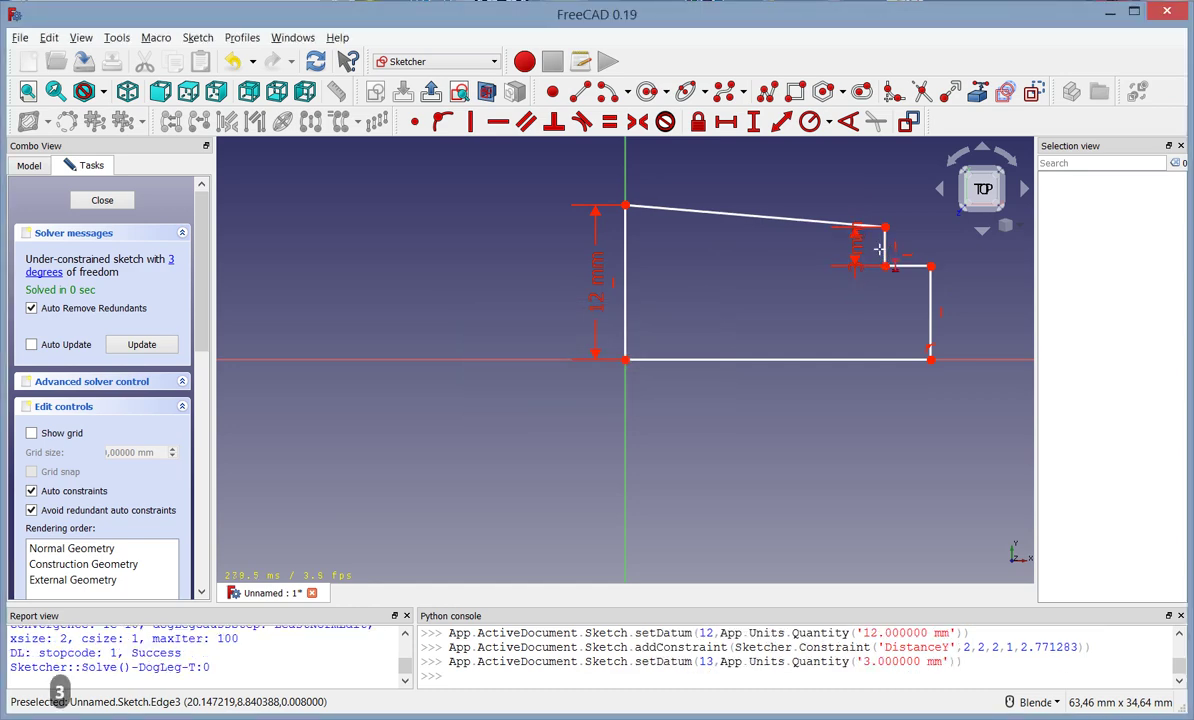
left_click(929, 282)
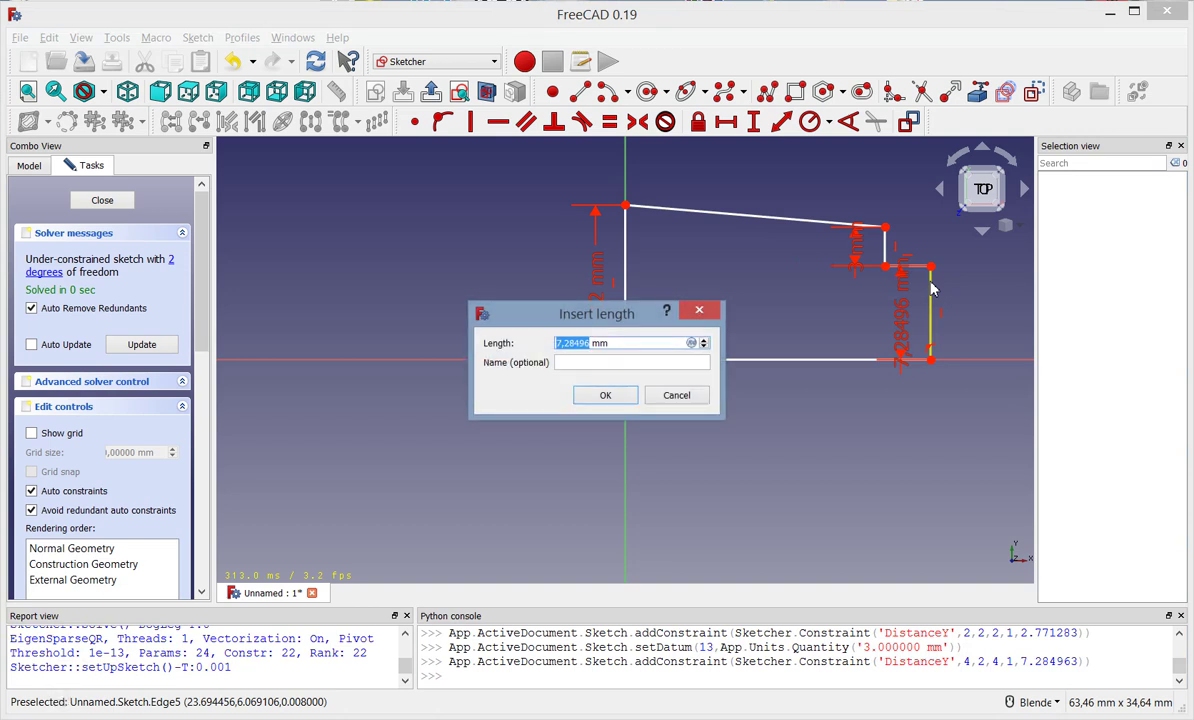
type("7")
key("Return")
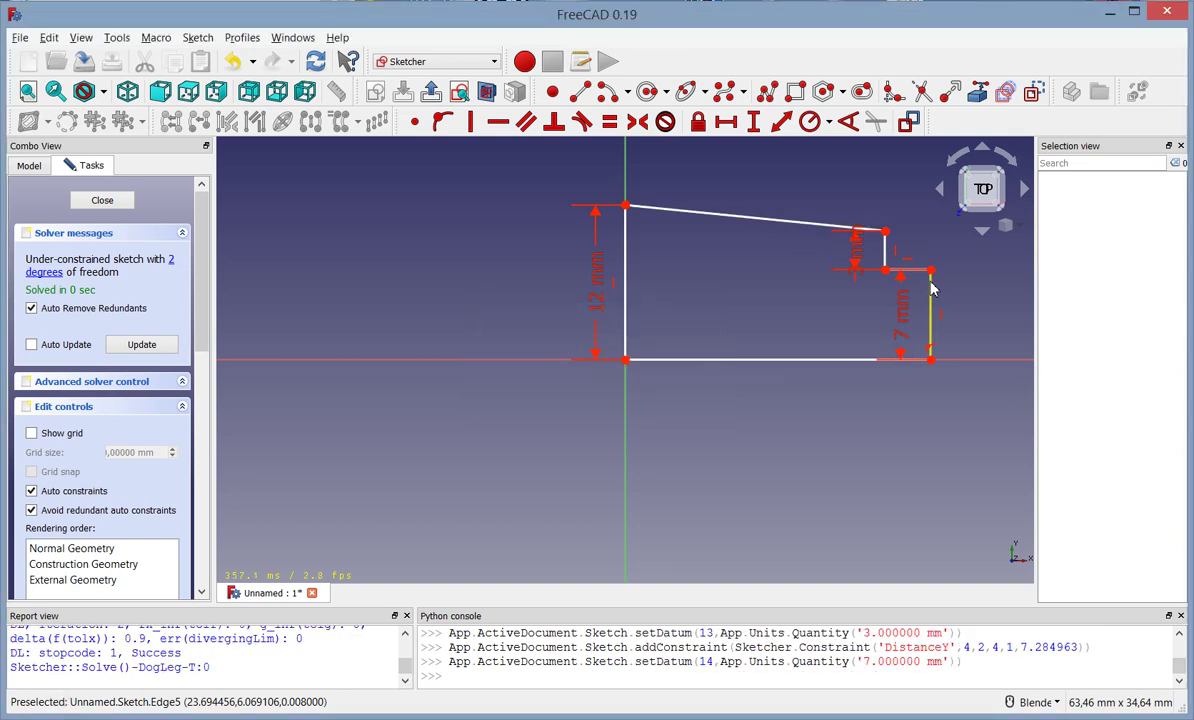
Step: Add horizontal dimensions of 2 mm for the step width and 23 mm overall length
left_click(729, 127)
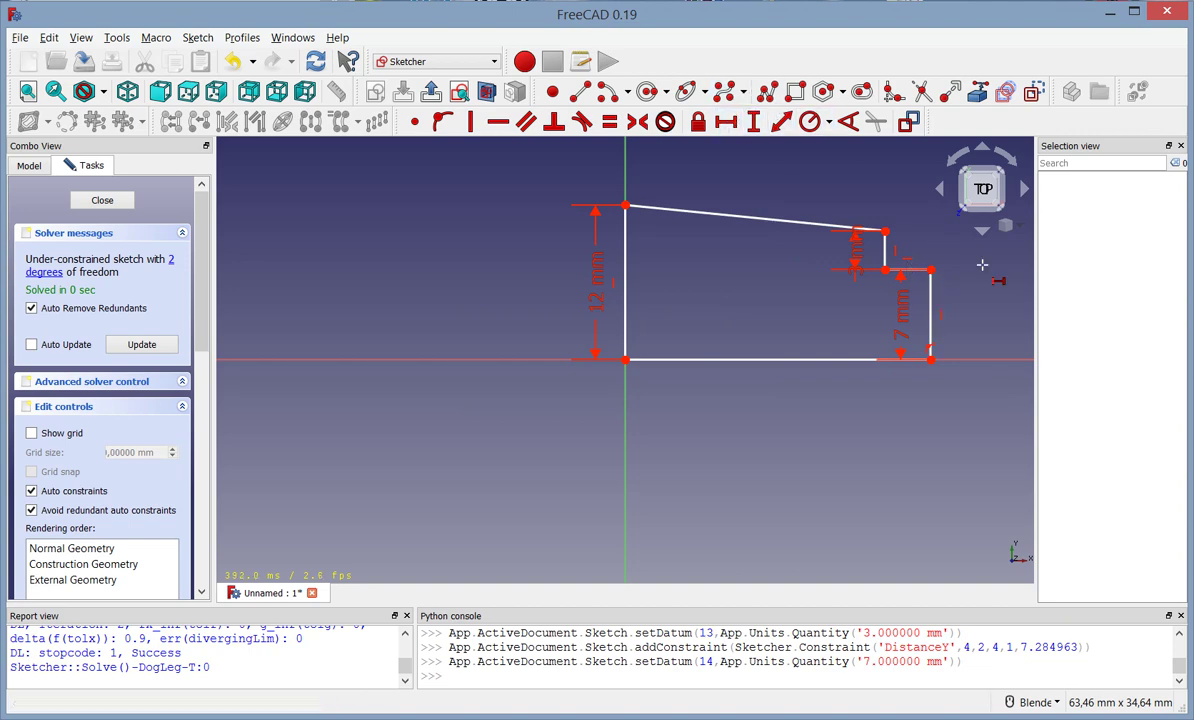
left_click(903, 271)
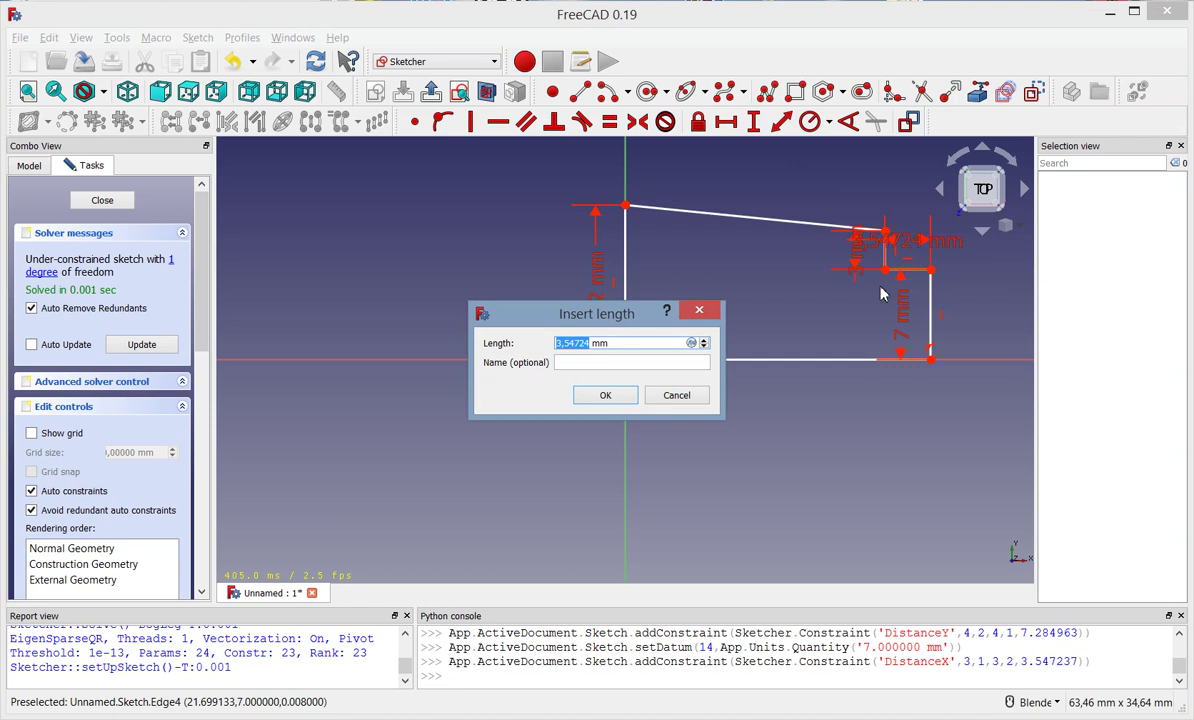
type("2")
key("Return")
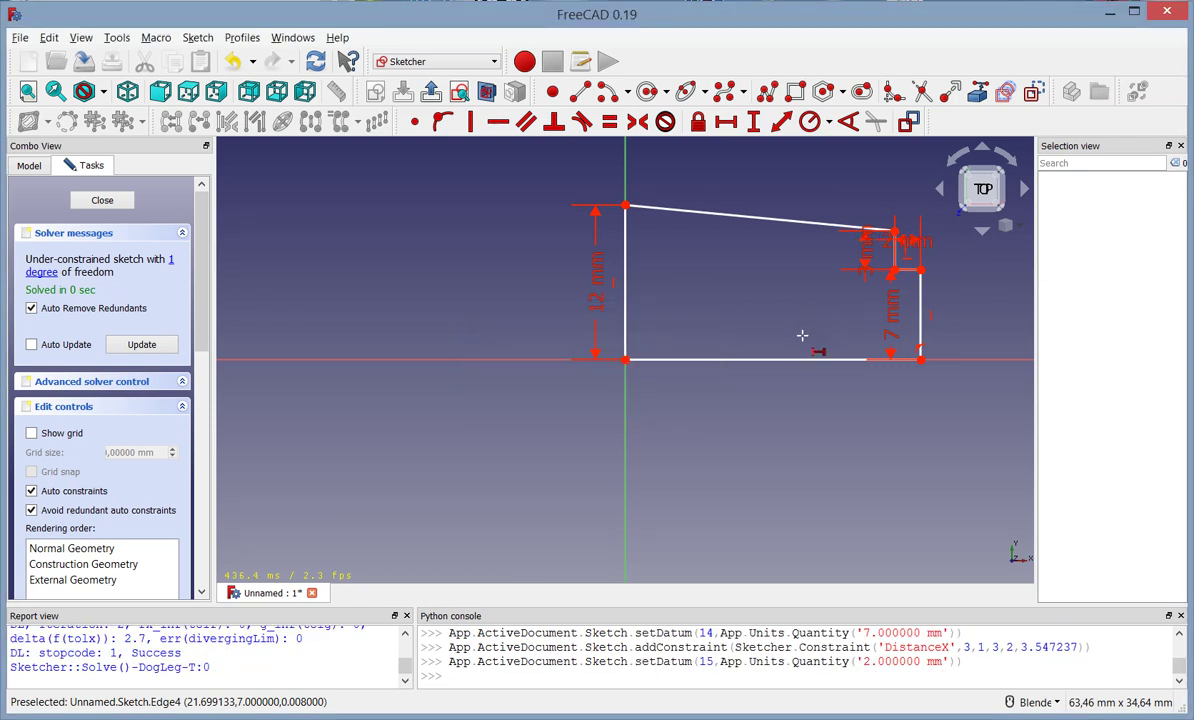
left_click(786, 363)
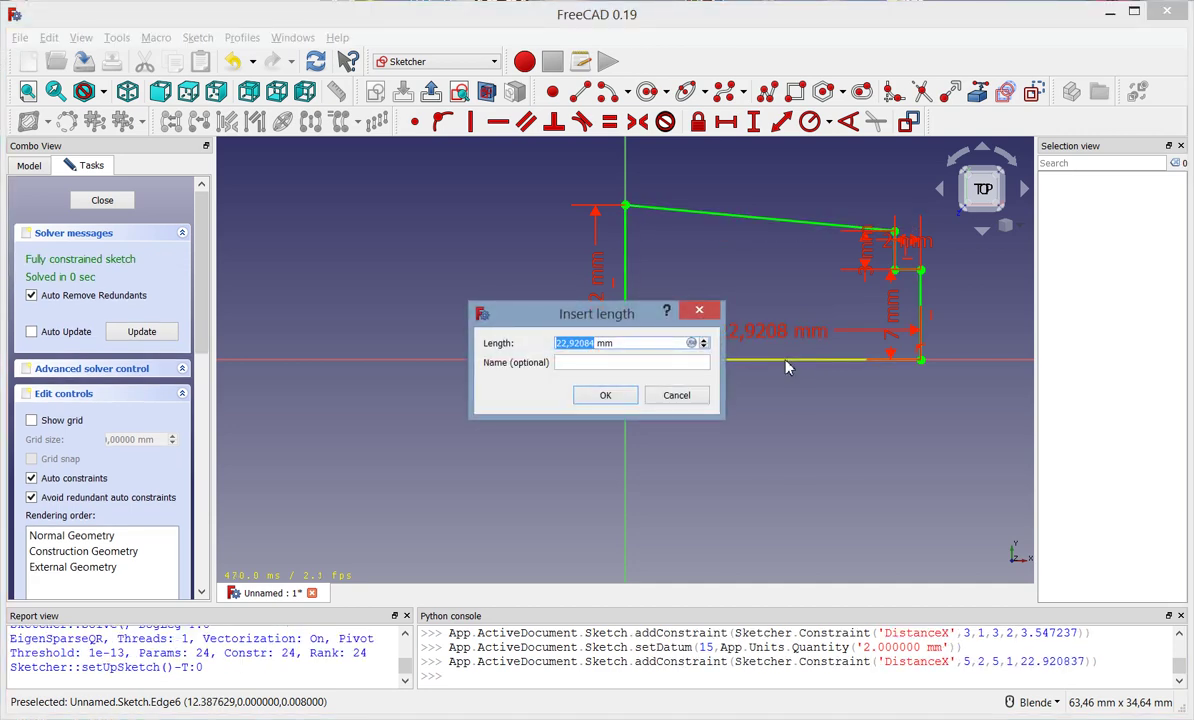
type("23")
key("Return")
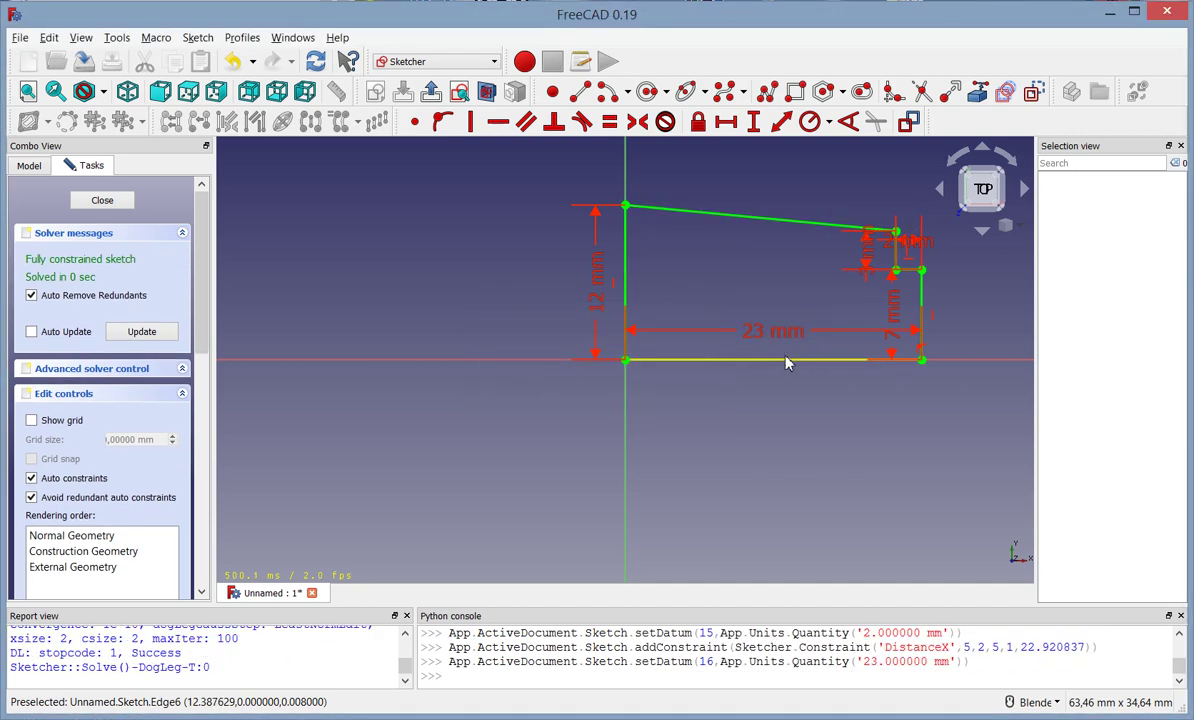
right_click(757, 290)
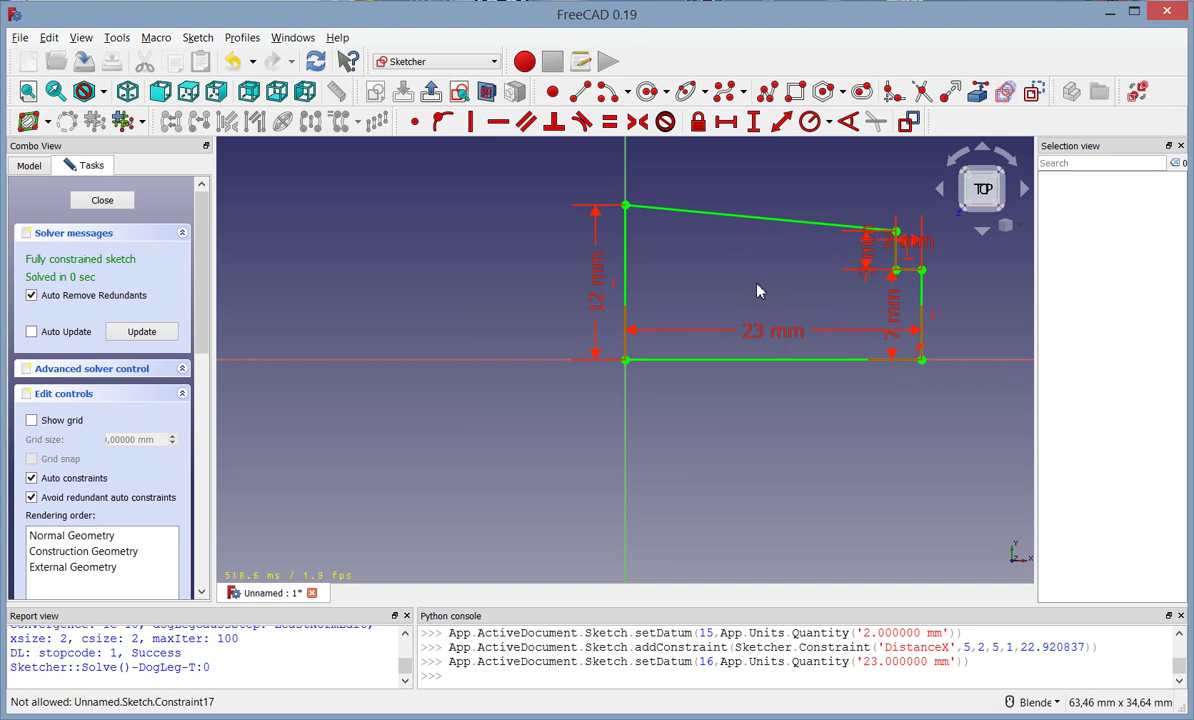
Step: Move the 23, 2 and 3 mm dimension labels clear of the profile
left_click_drag(754, 352, 759, 396)
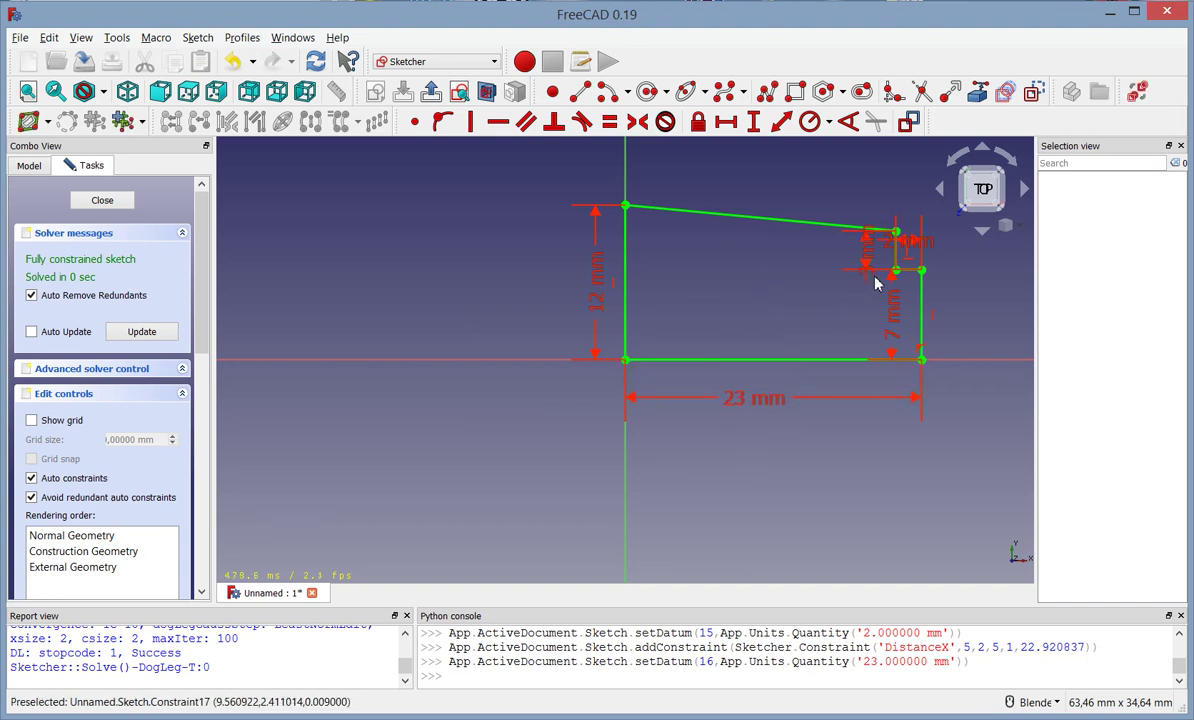
mouse_move(912, 248)
left_mouse_down()
mouse_move(866, 185)
mouse_move(853, 190)
left_mouse_up()
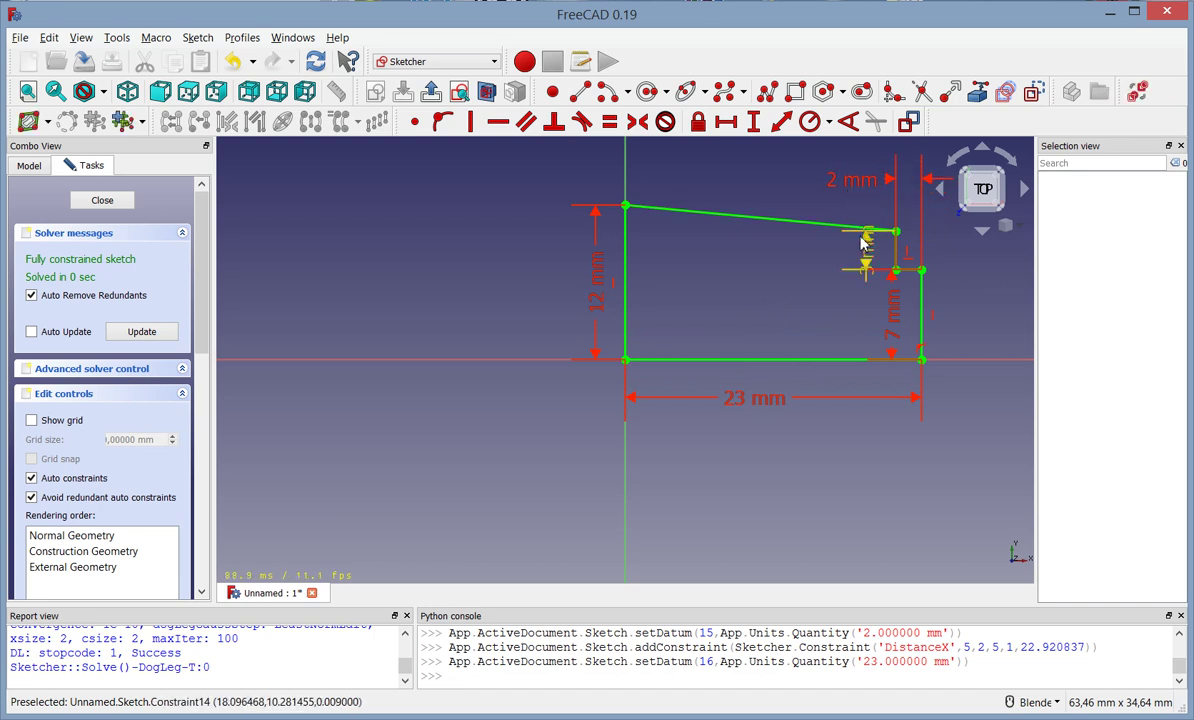
mouse_move(870, 290)
left_mouse_down()
mouse_move(862, 316)
mouse_move(962, 315)
left_mouse_up()
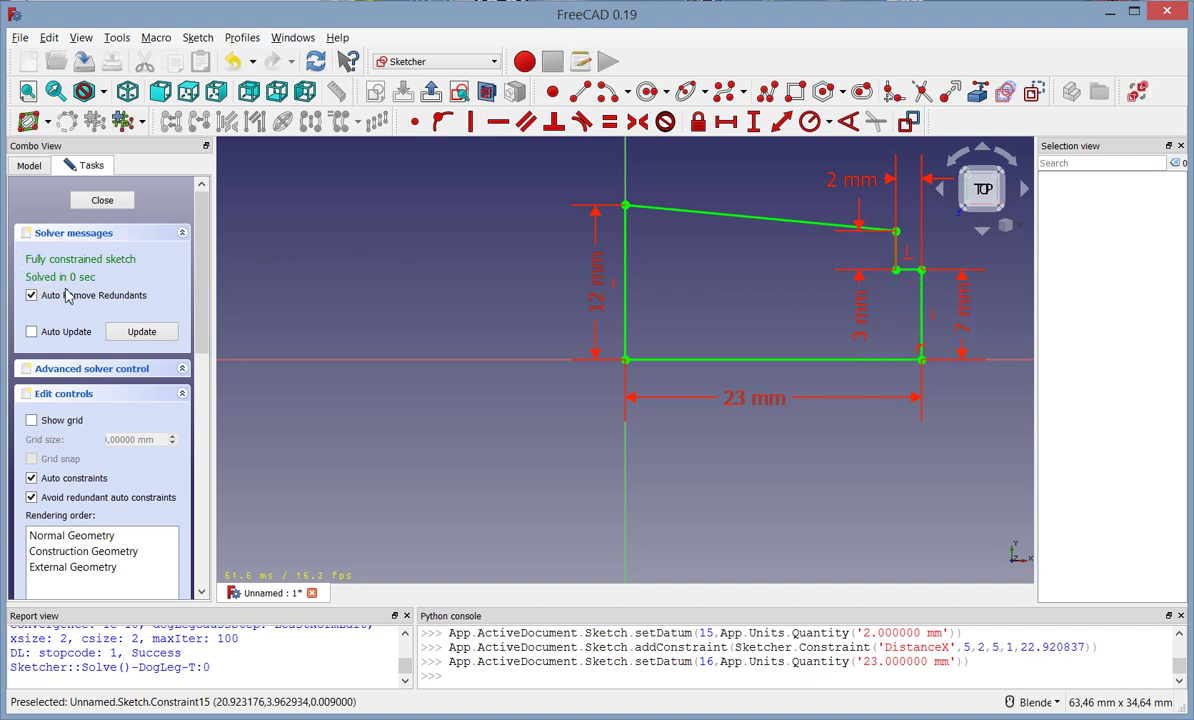
Step: Close the sketch and revolve it 360° about the horizontal sketch axis
left_click(103, 200)
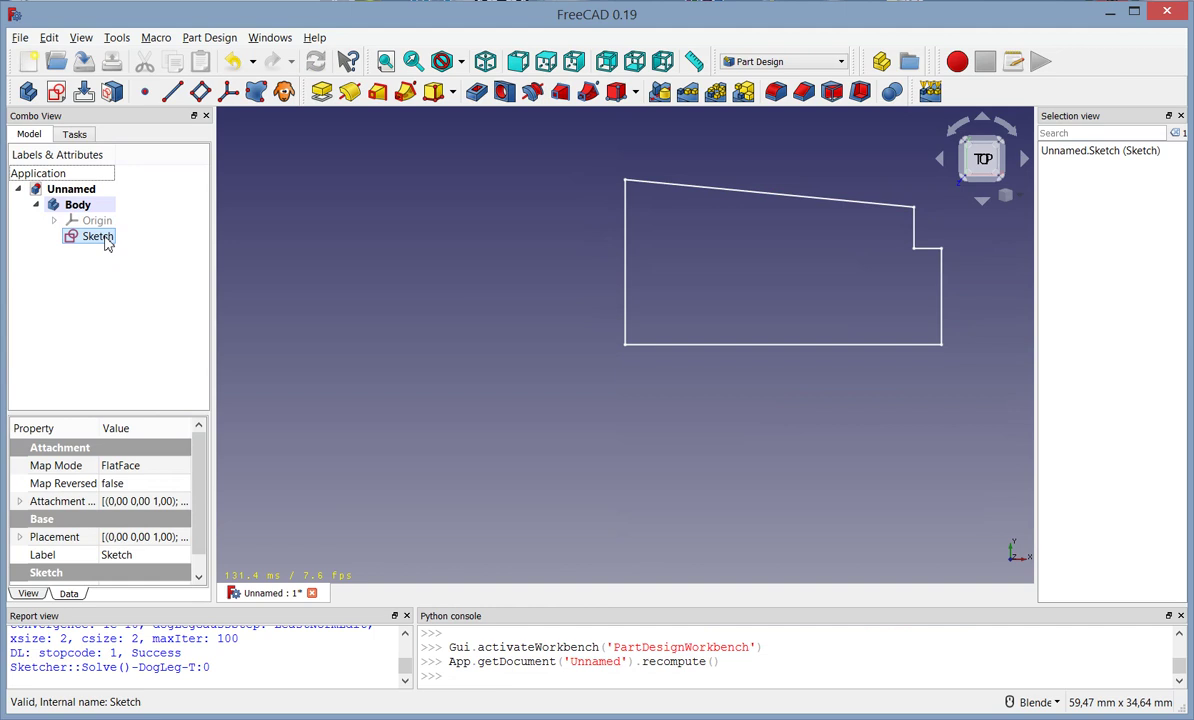
left_click(350, 94)
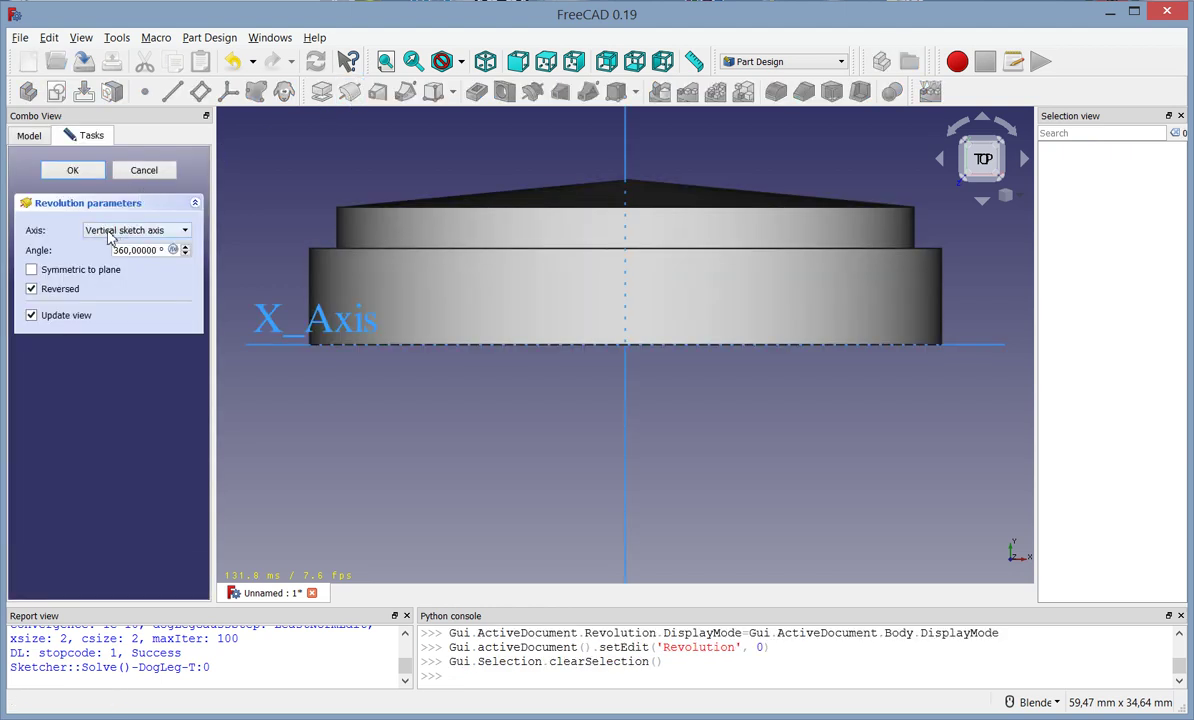
left_click(110, 236)
left_click(110, 255)
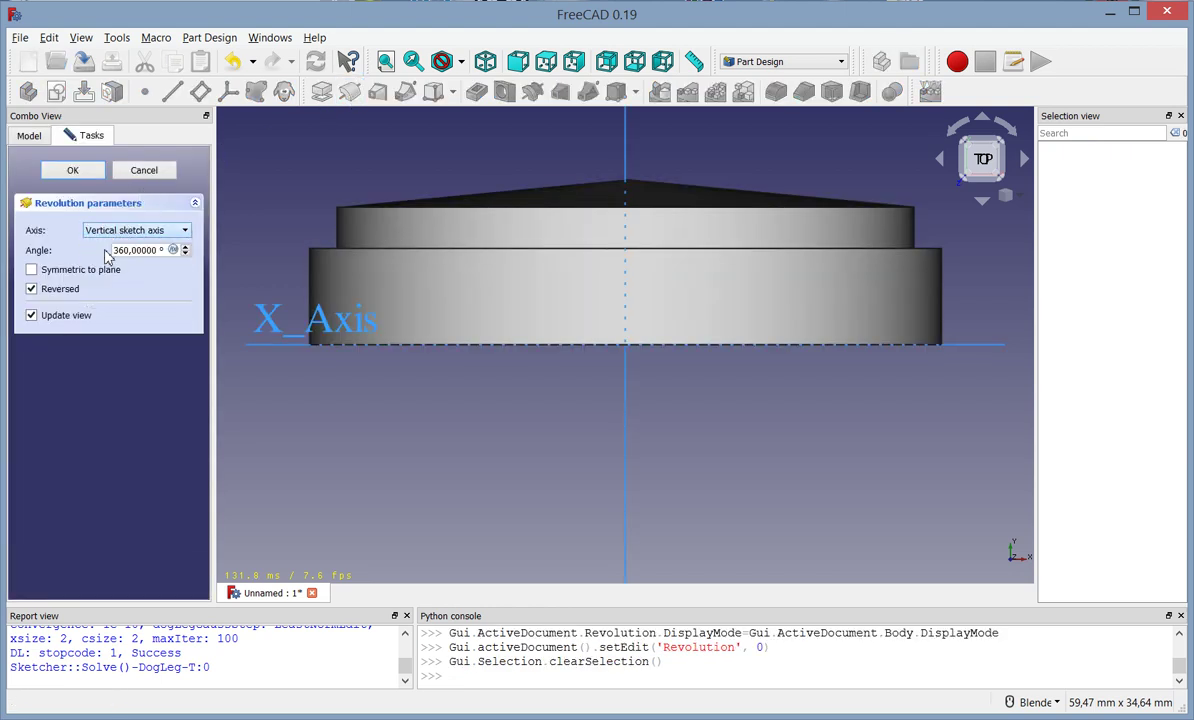
left_click(73, 172)
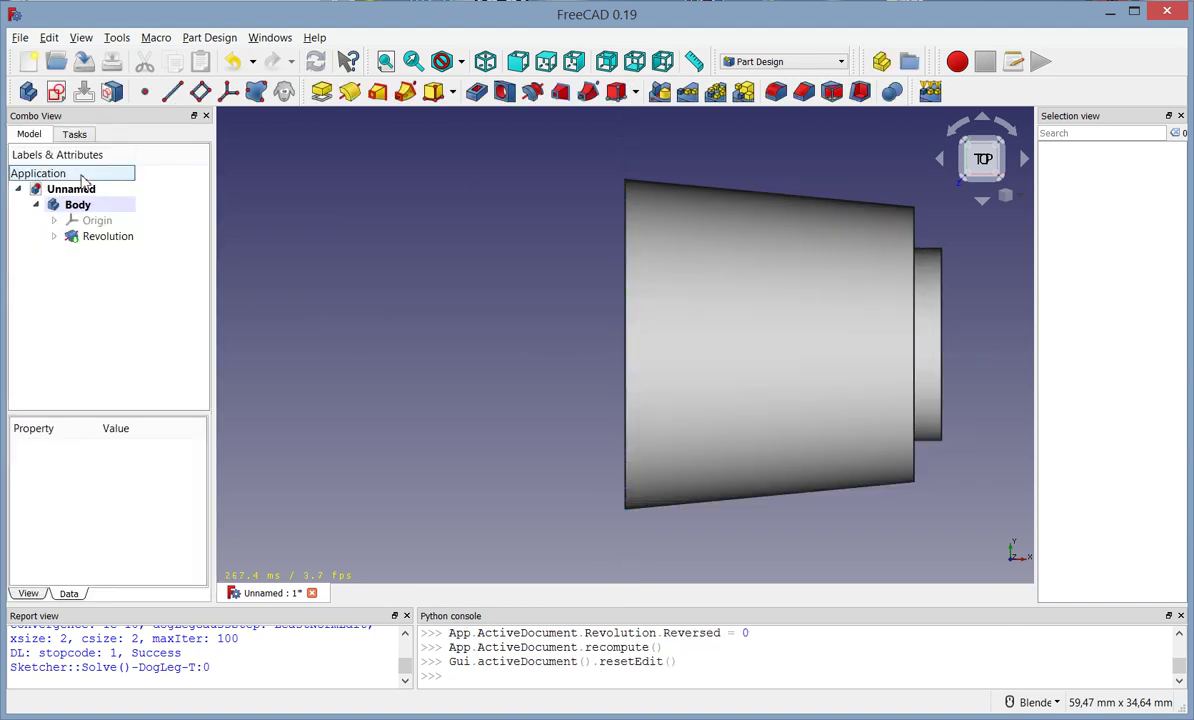
Step: Set the Body's Appearance transparency to 77, then deselect it
right_click(80, 204)
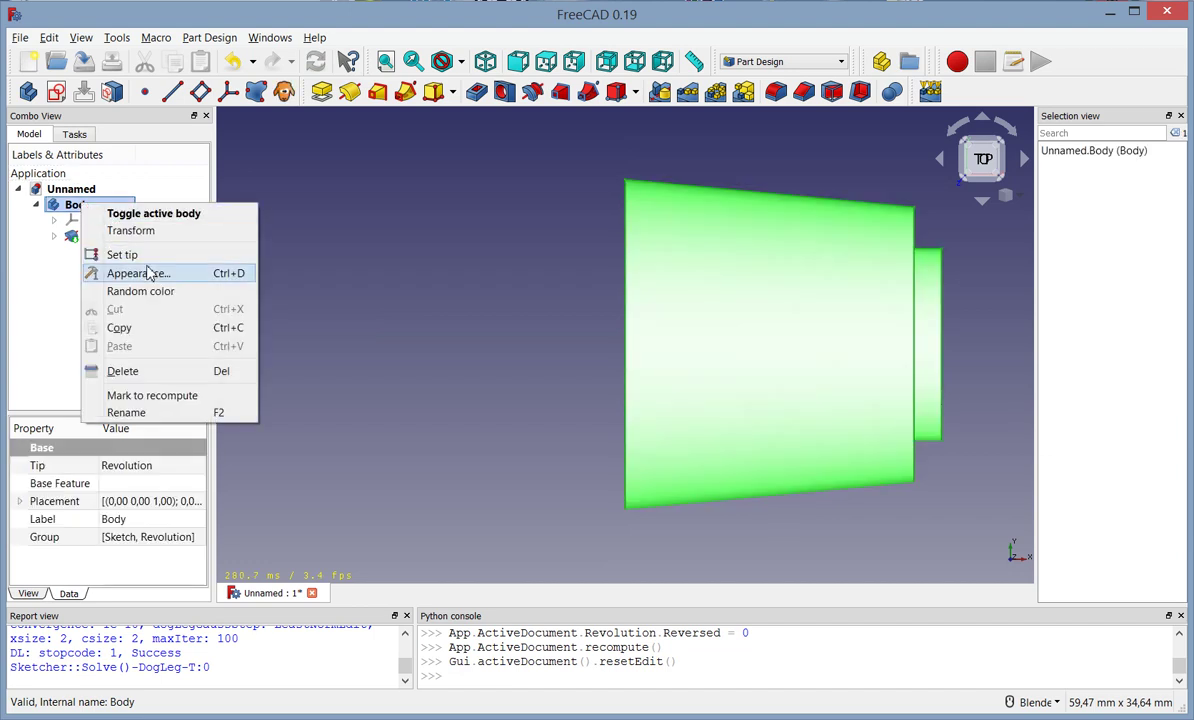
left_click(143, 274)
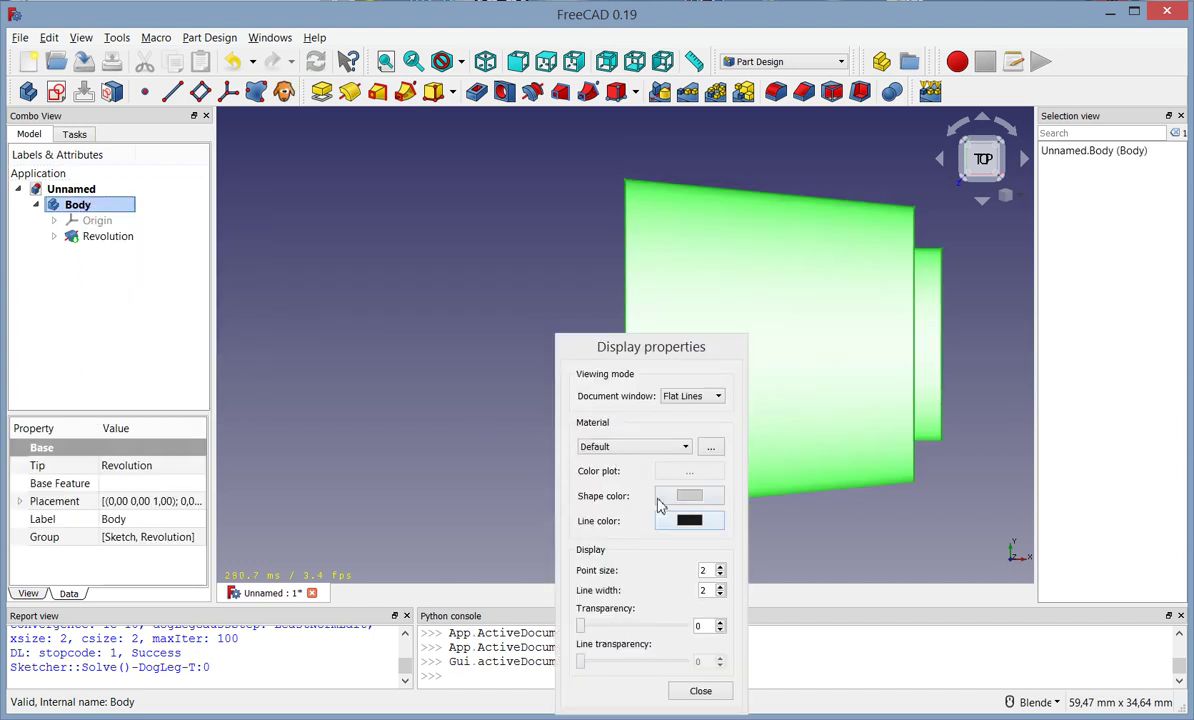
left_click_drag(583, 628, 662, 632)
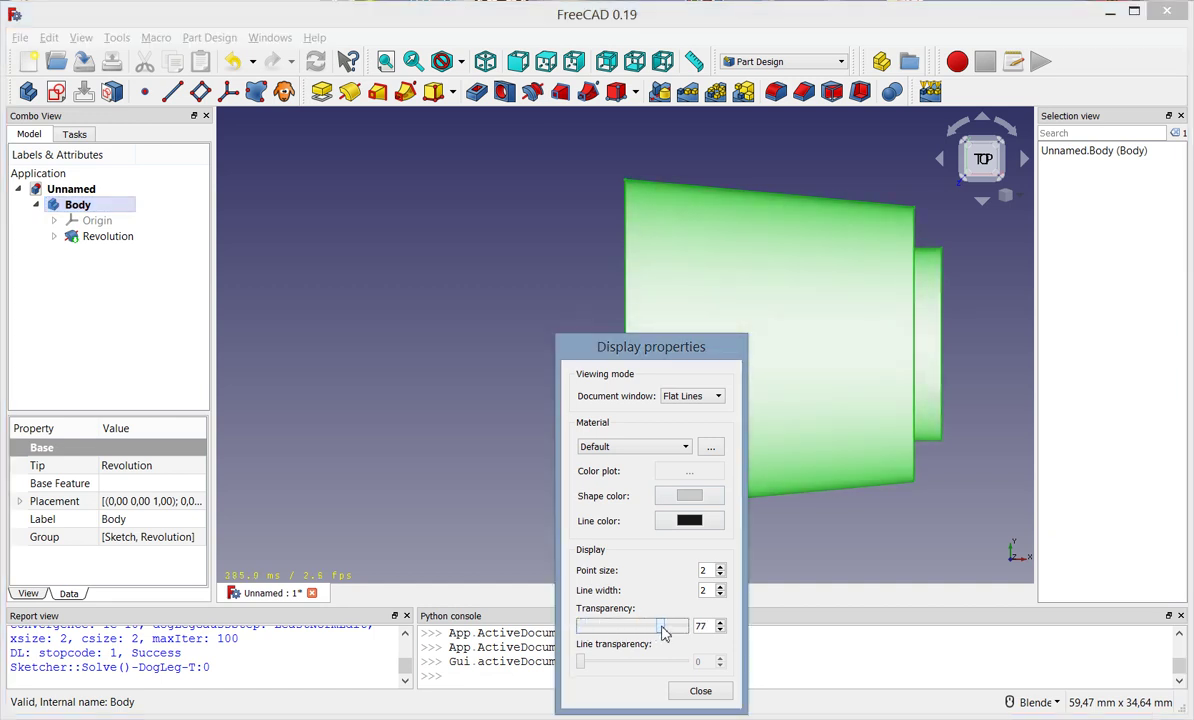
left_click(697, 690)
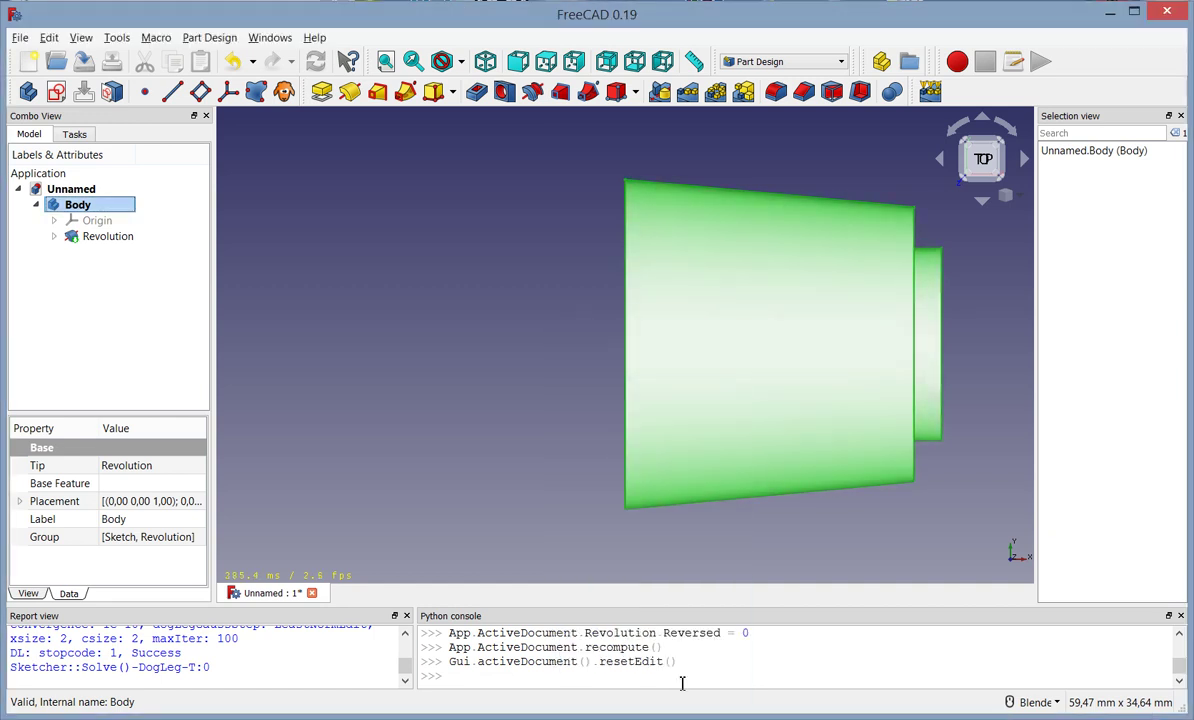
left_click(474, 383)
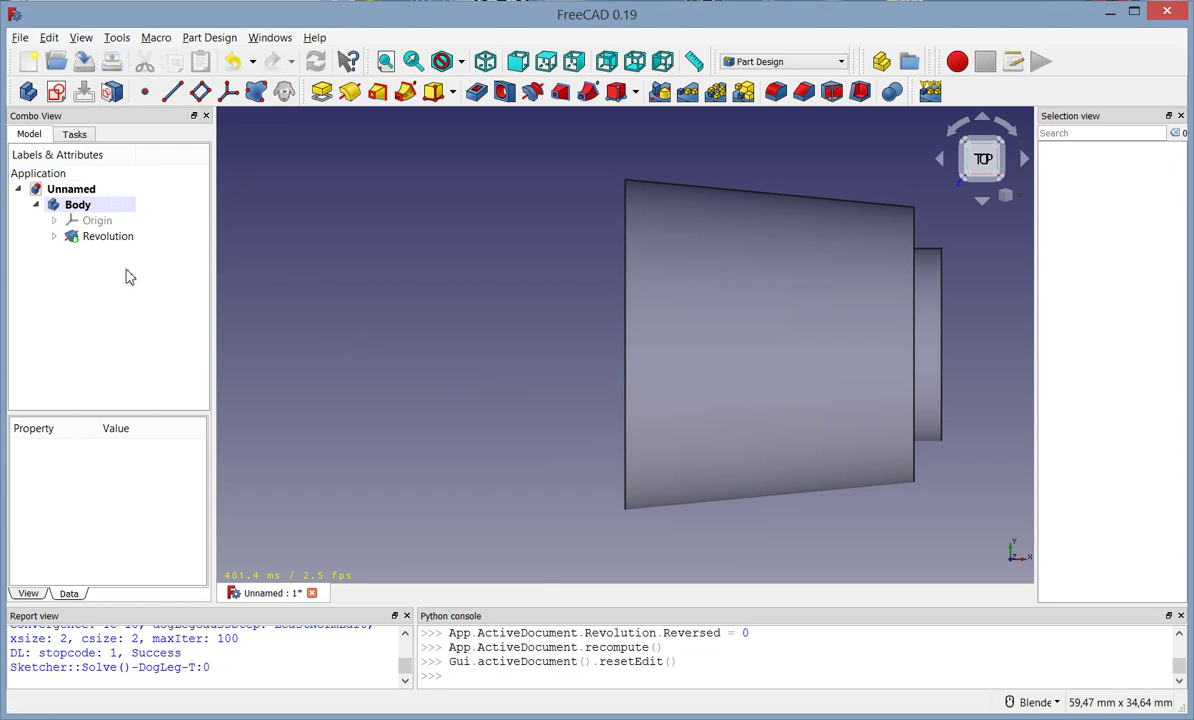
Step: Create a new sketch on the XY_Plane
left_click(56, 91)
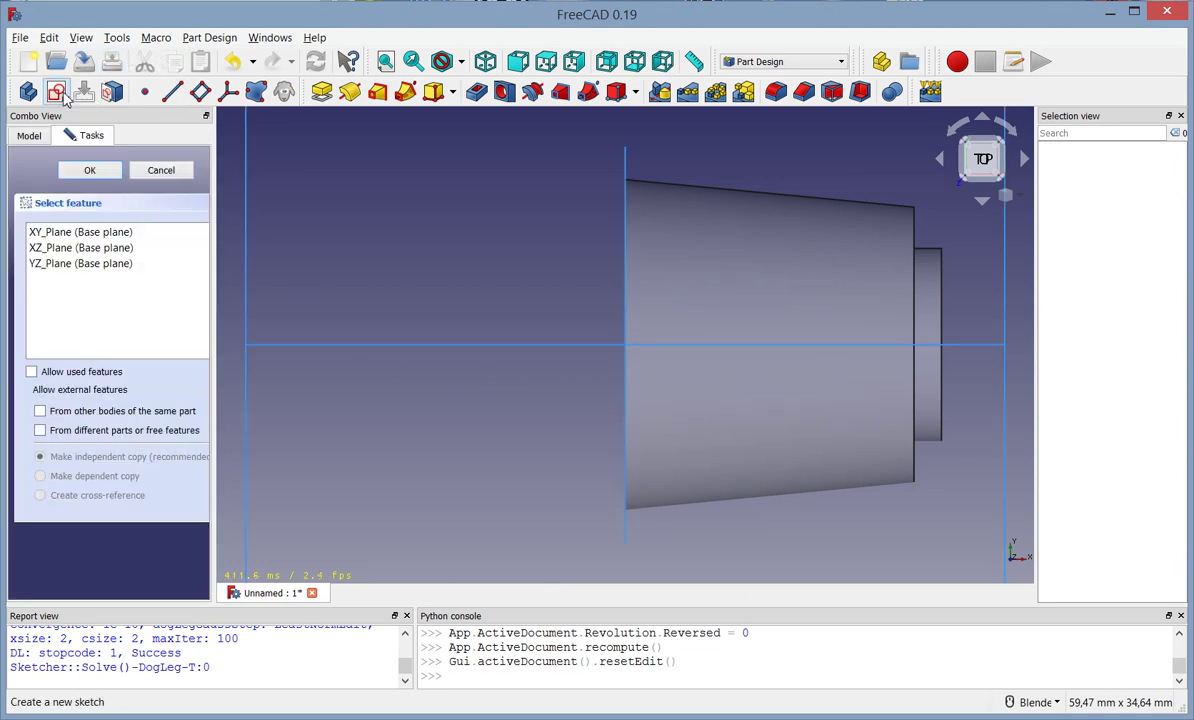
left_click(55, 231)
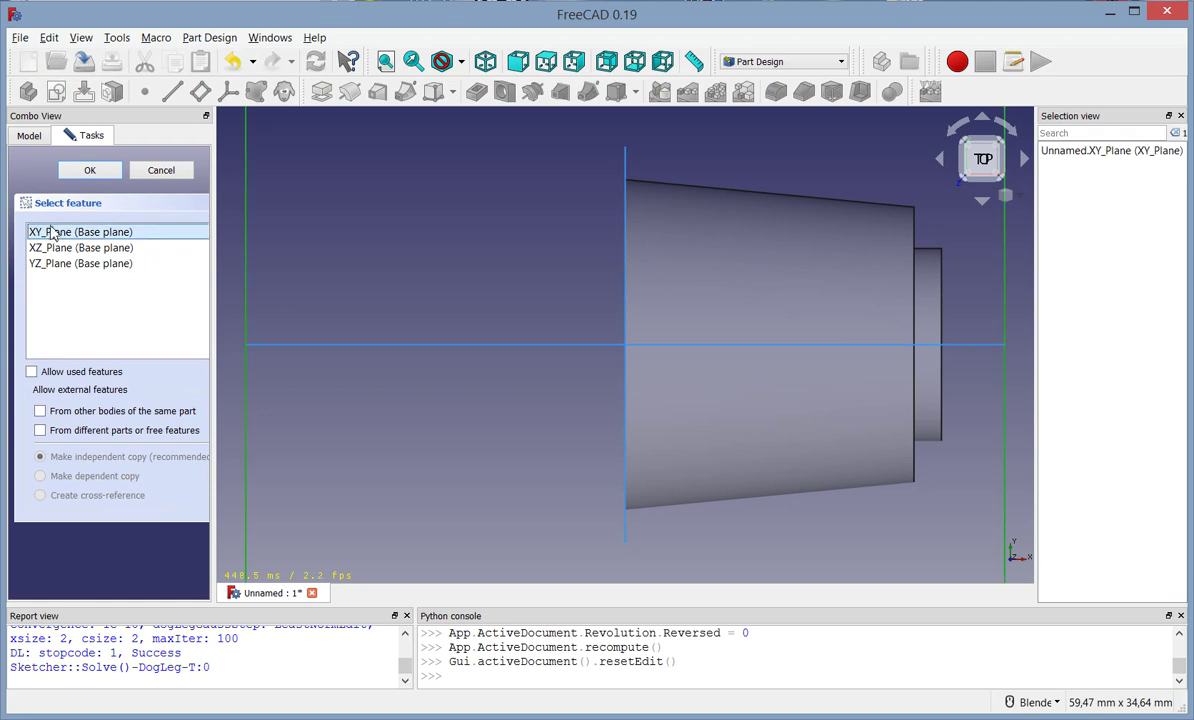
left_click(78, 170)
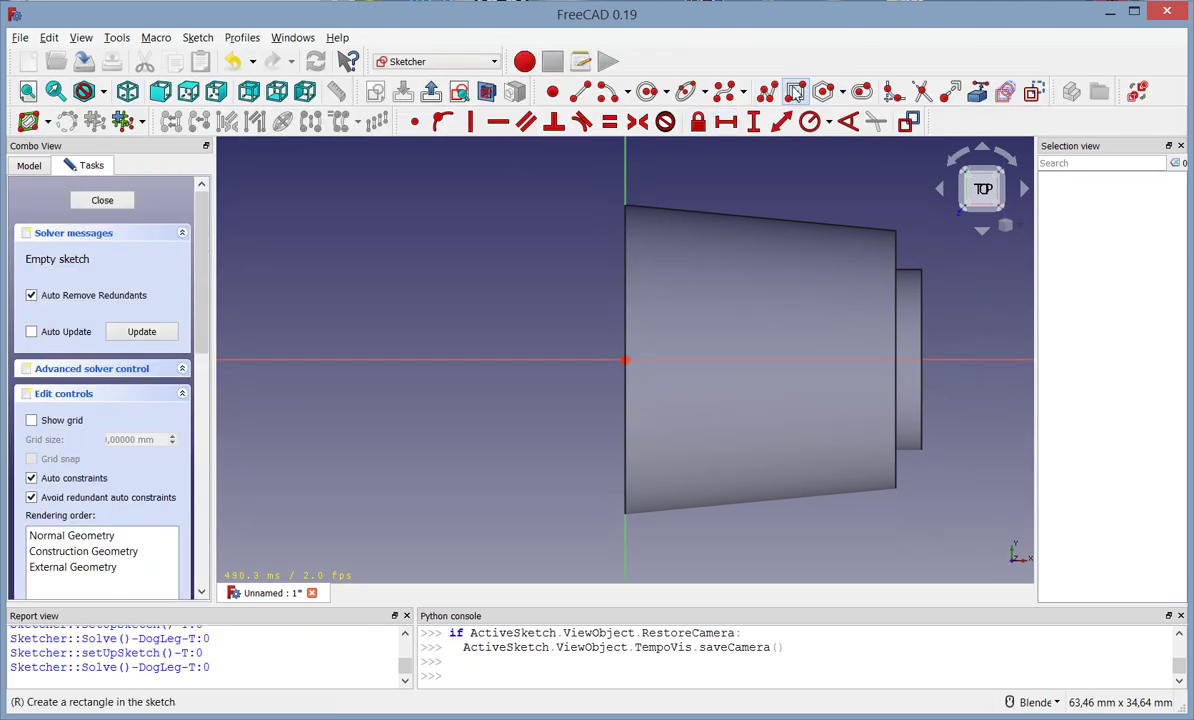
Step: Draw a rectangle with its left side on the vertical axis, stretched across the hub
left_click(795, 91)
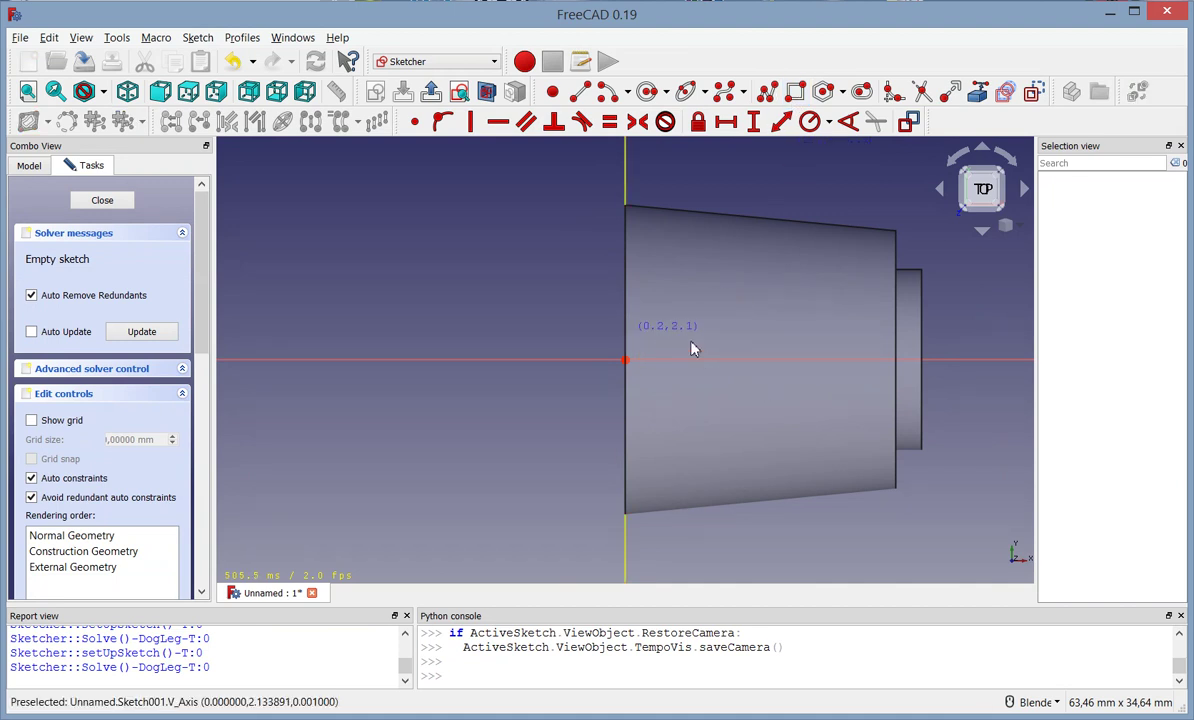
left_click(620, 328)
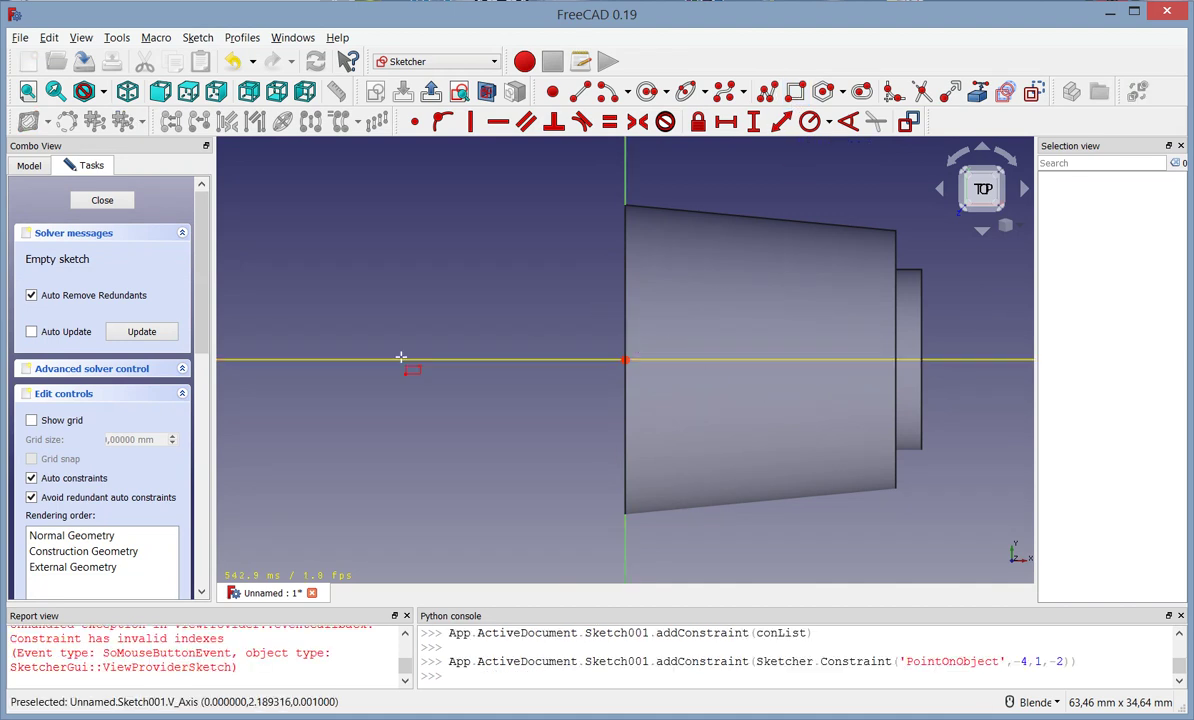
left_click(232, 61)
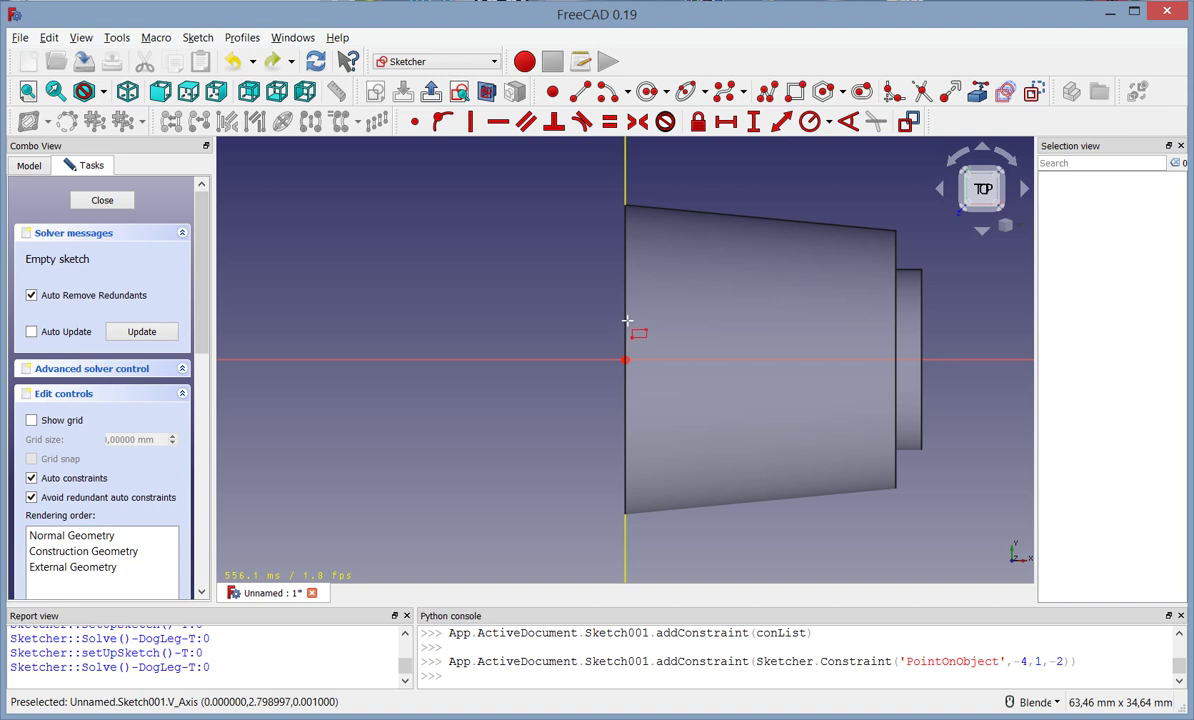
left_click(627, 320)
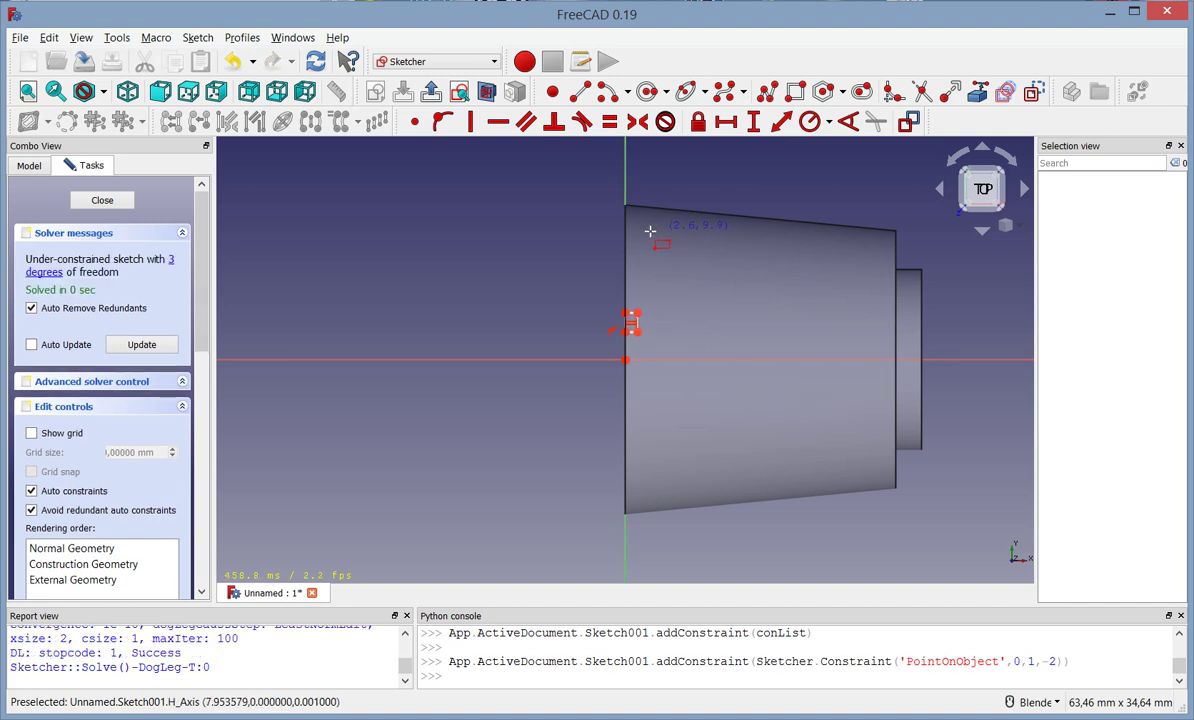
key("Escape")
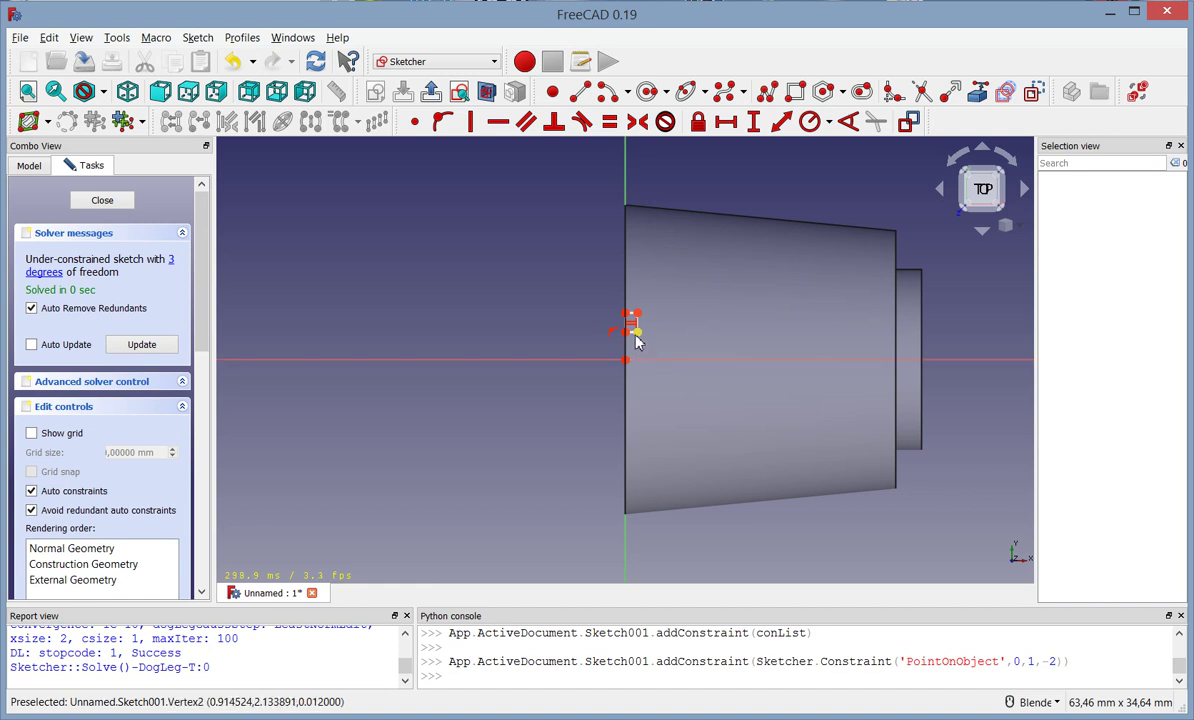
left_click_drag(634, 330, 858, 433)
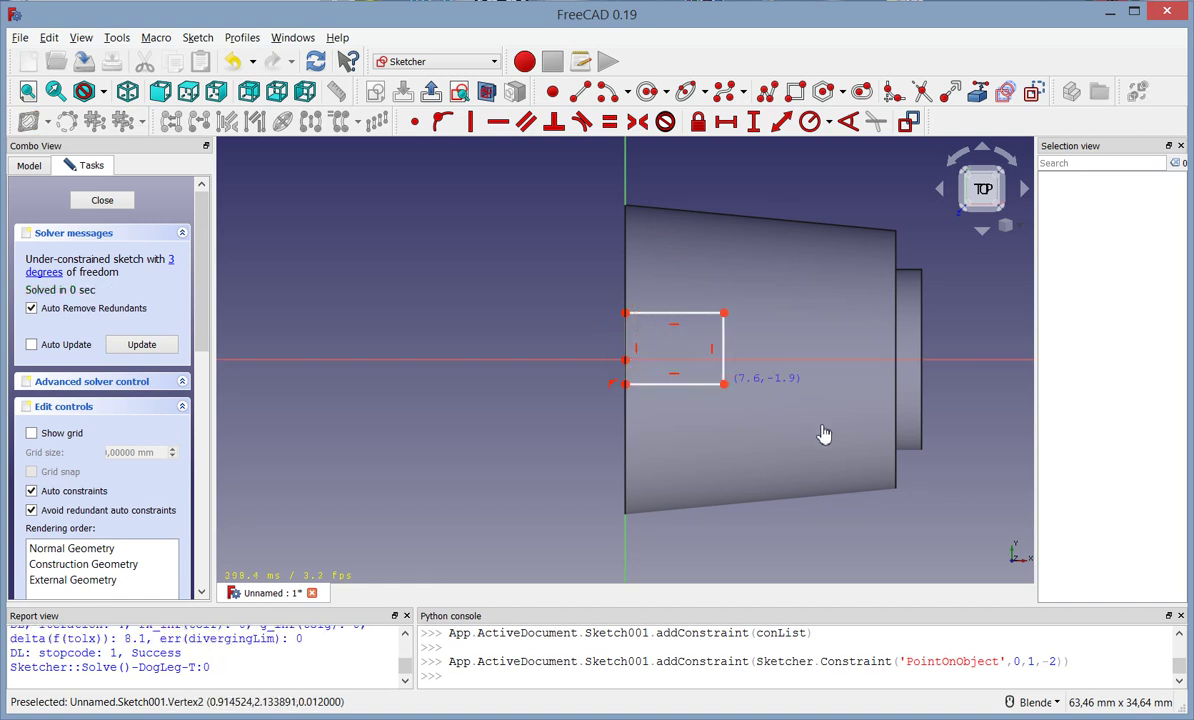
Step: Make the rectangle's left corners symmetric about the horizontal axis
left_click(625, 314)
left_click(625, 433)
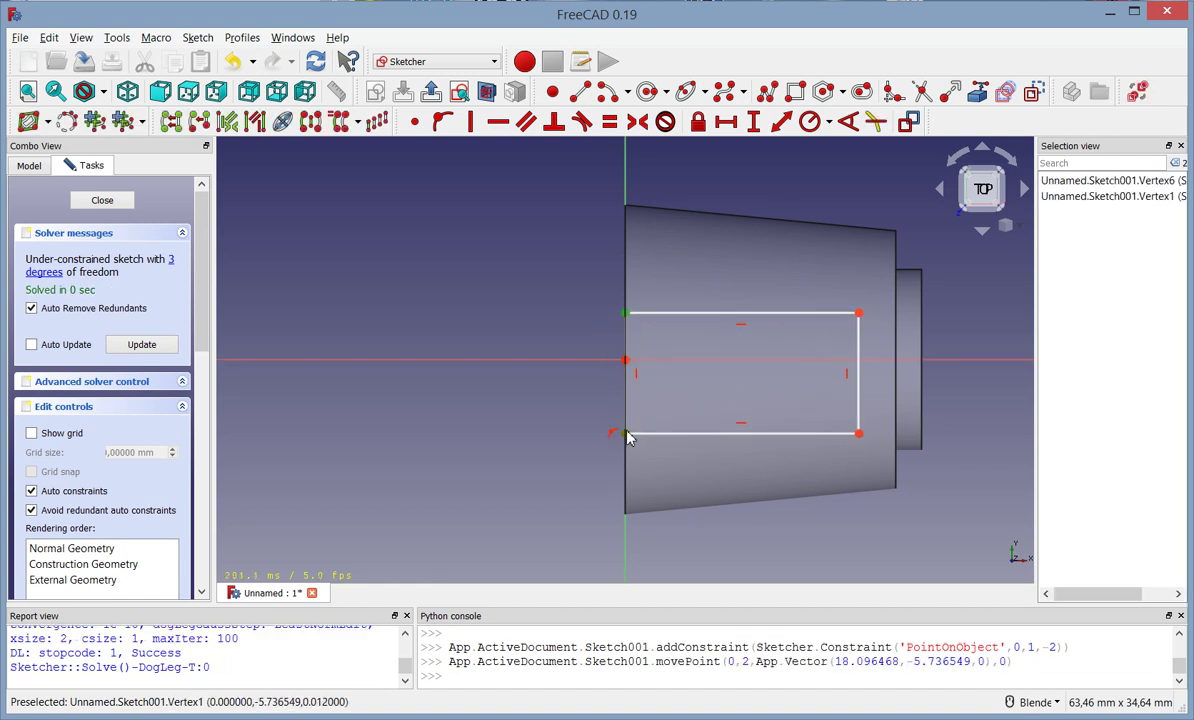
left_click(554, 360)
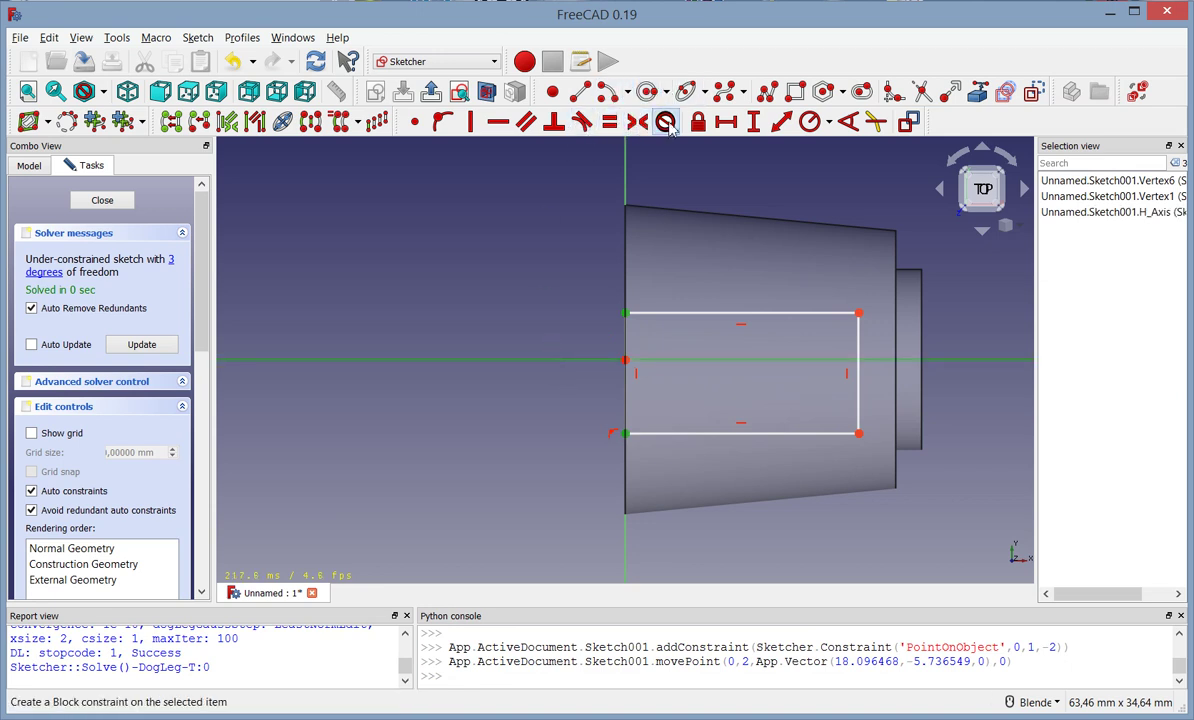
left_click(637, 122)
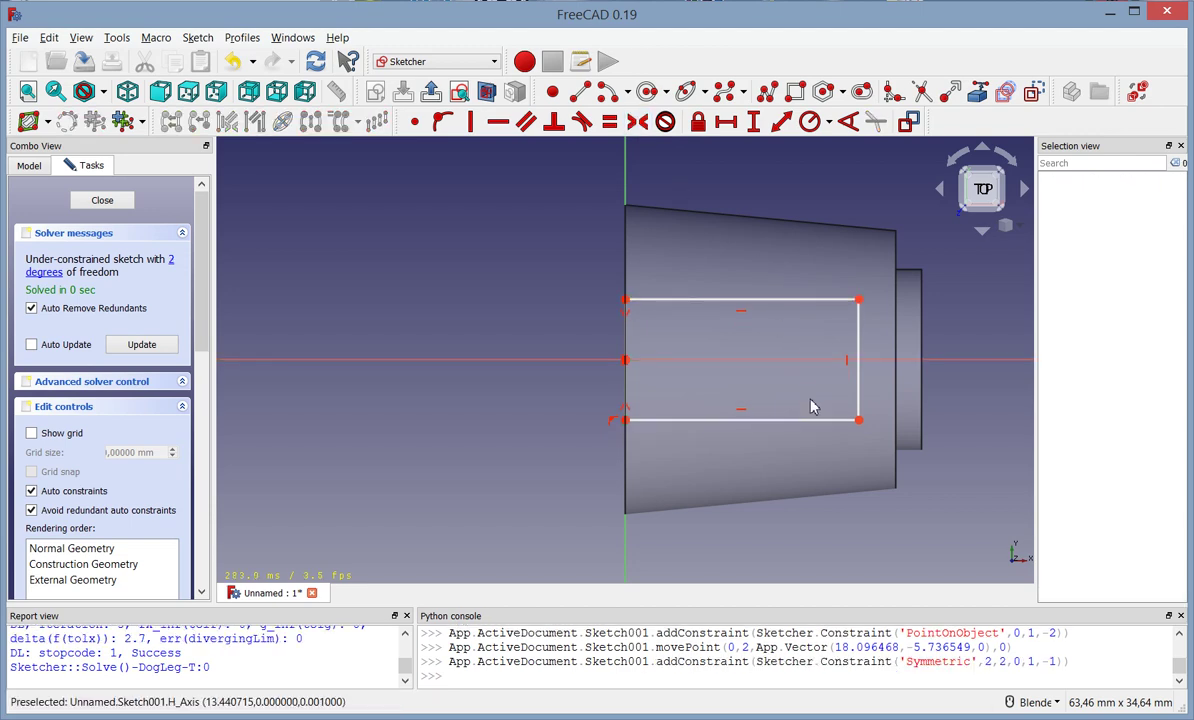
Step: Constrain the rectangle to 2 mm high and 16 mm long
left_click(857, 348)
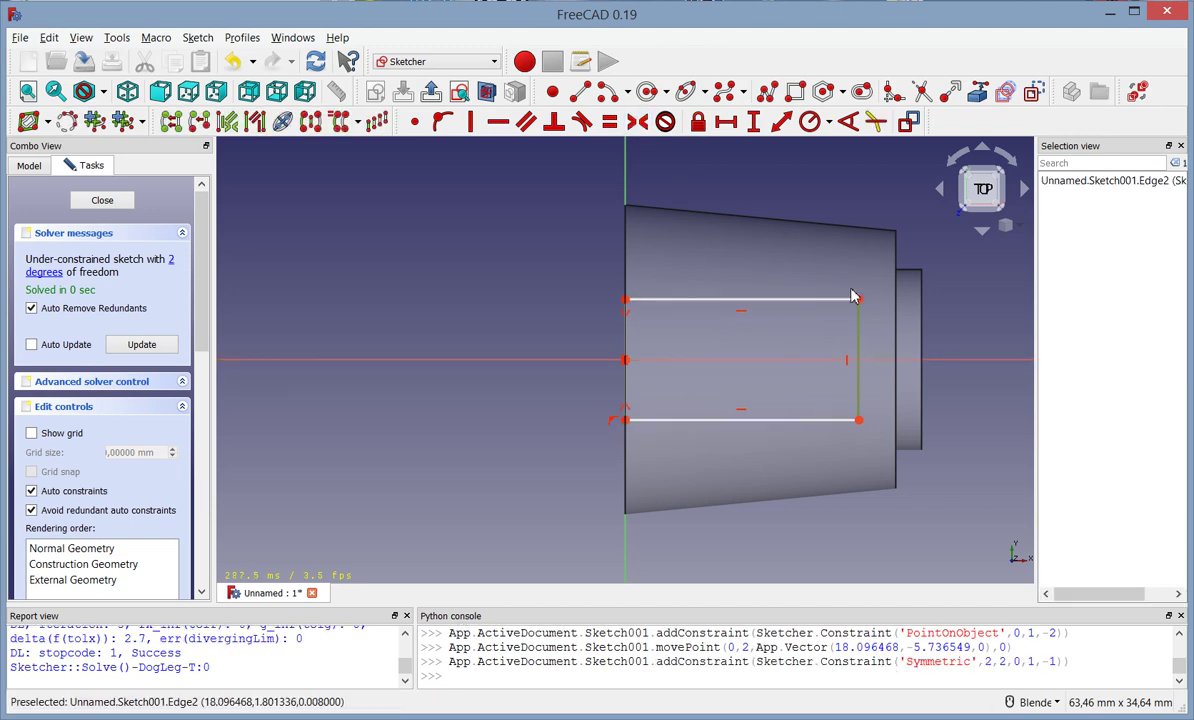
left_click(754, 121)
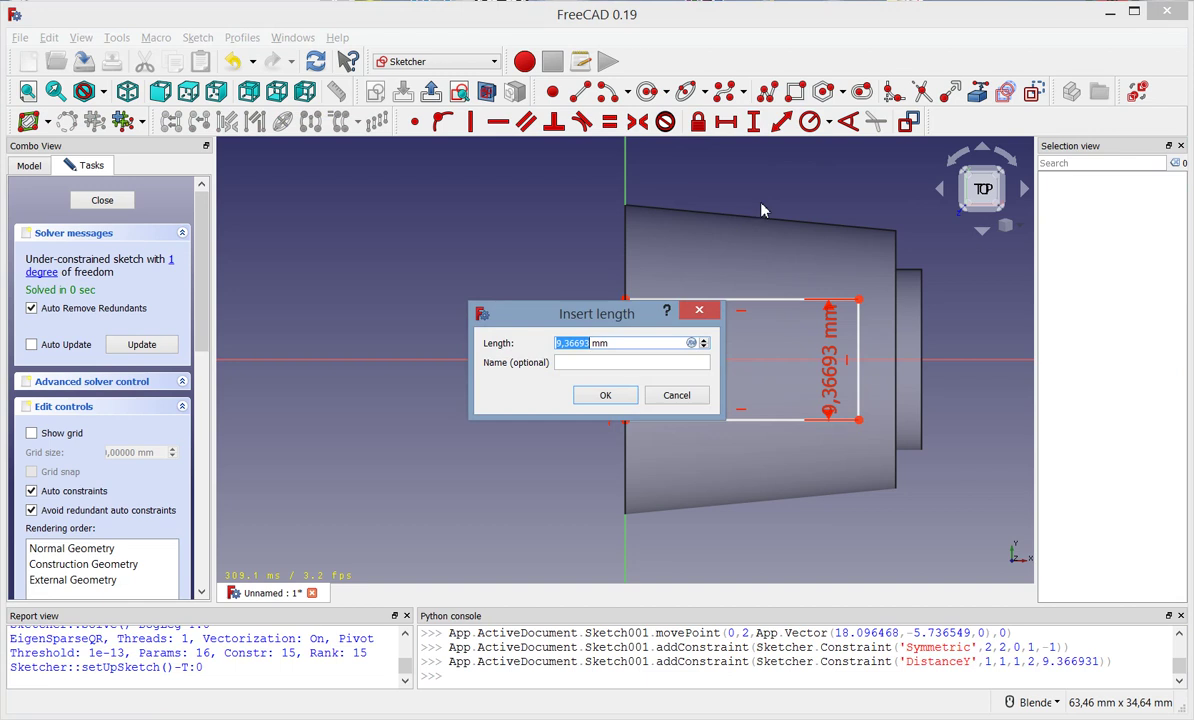
type("2")
key("Return")
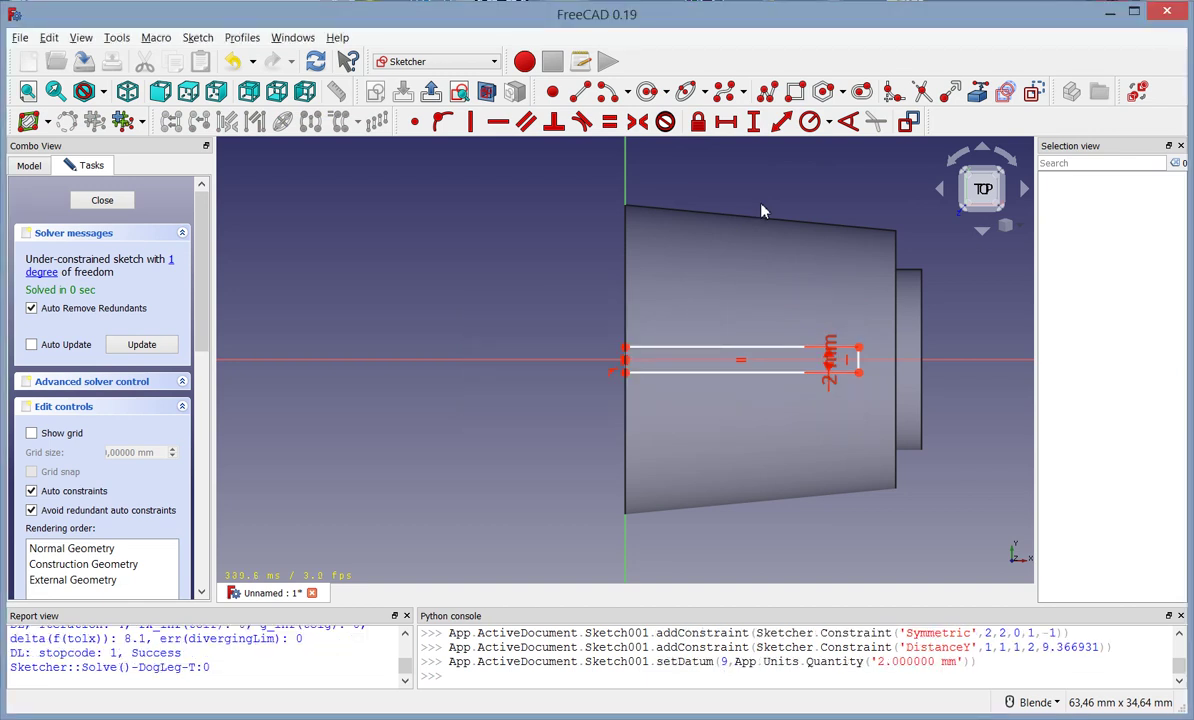
left_click(728, 376)
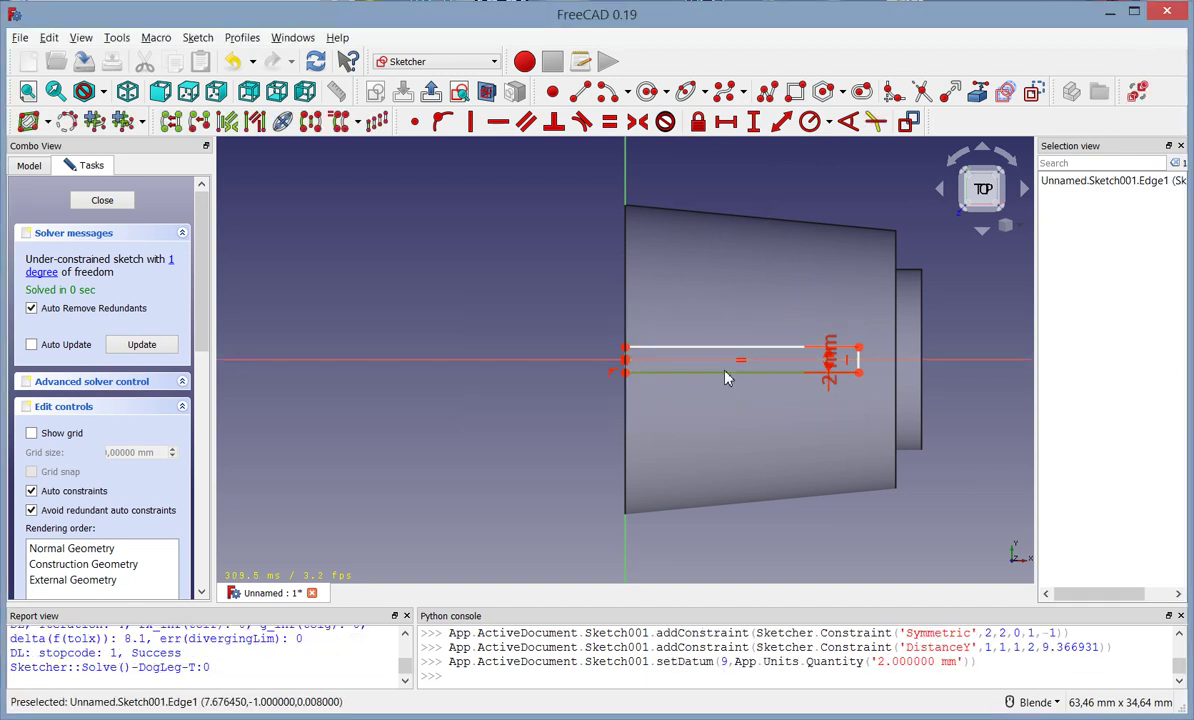
left_click(726, 121)
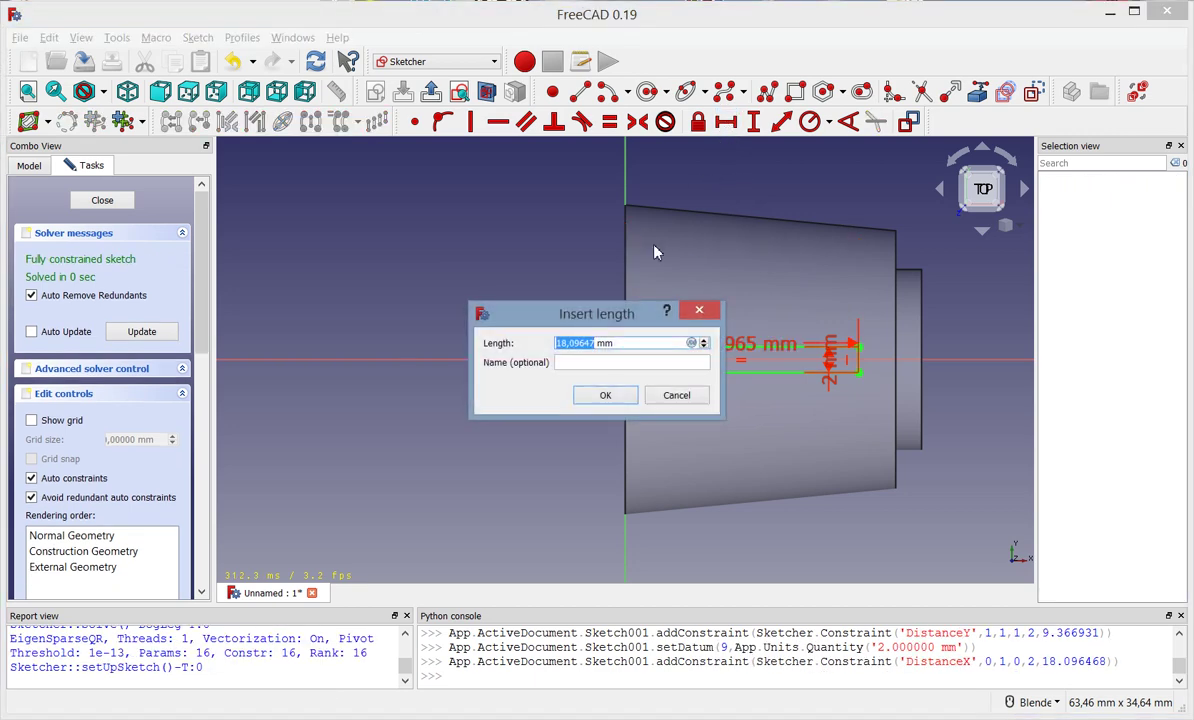
type("16")
key("Return")
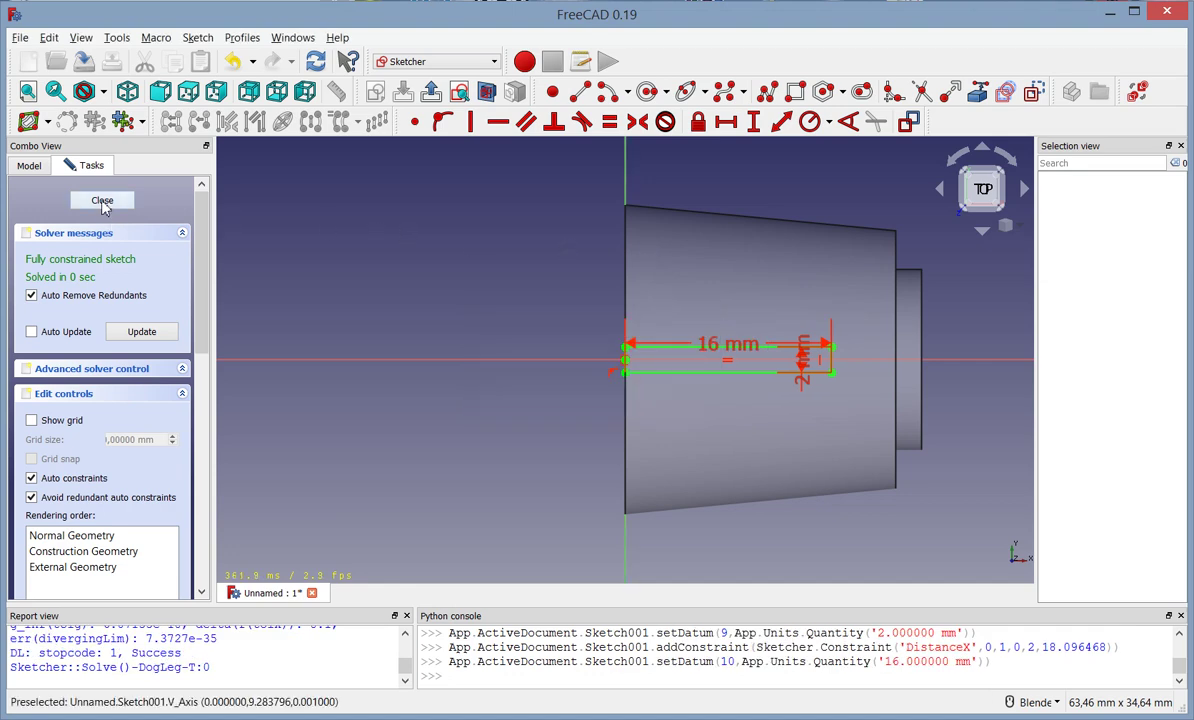
Step: Close the sketch and switch the view to a front view
key("Escape")
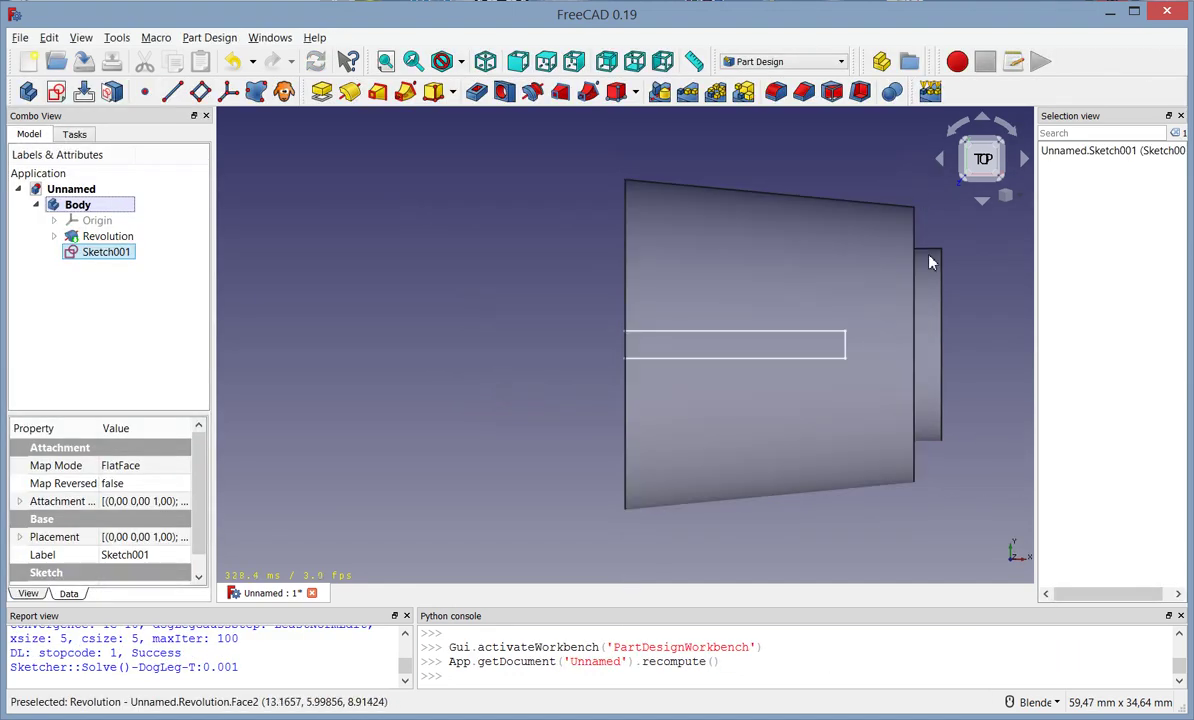
middle_click_drag(823, 536, 834, 372)
middle_click_drag(826, 391, 794, 397)
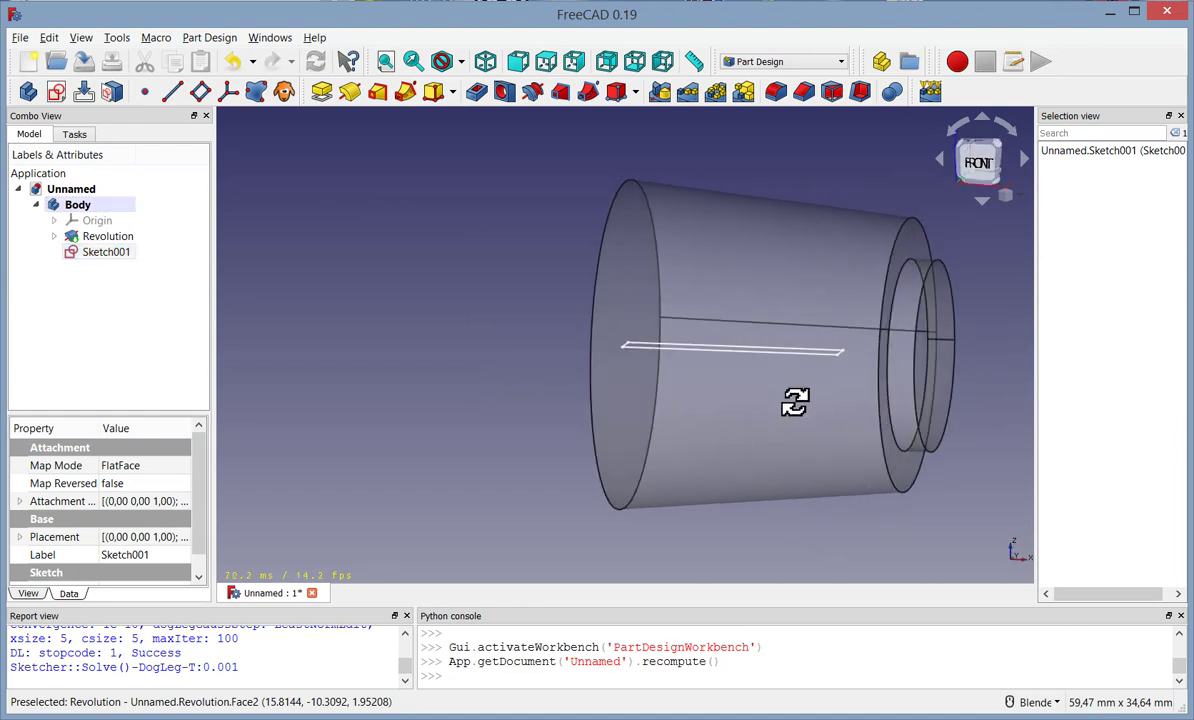
left_click(977, 168)
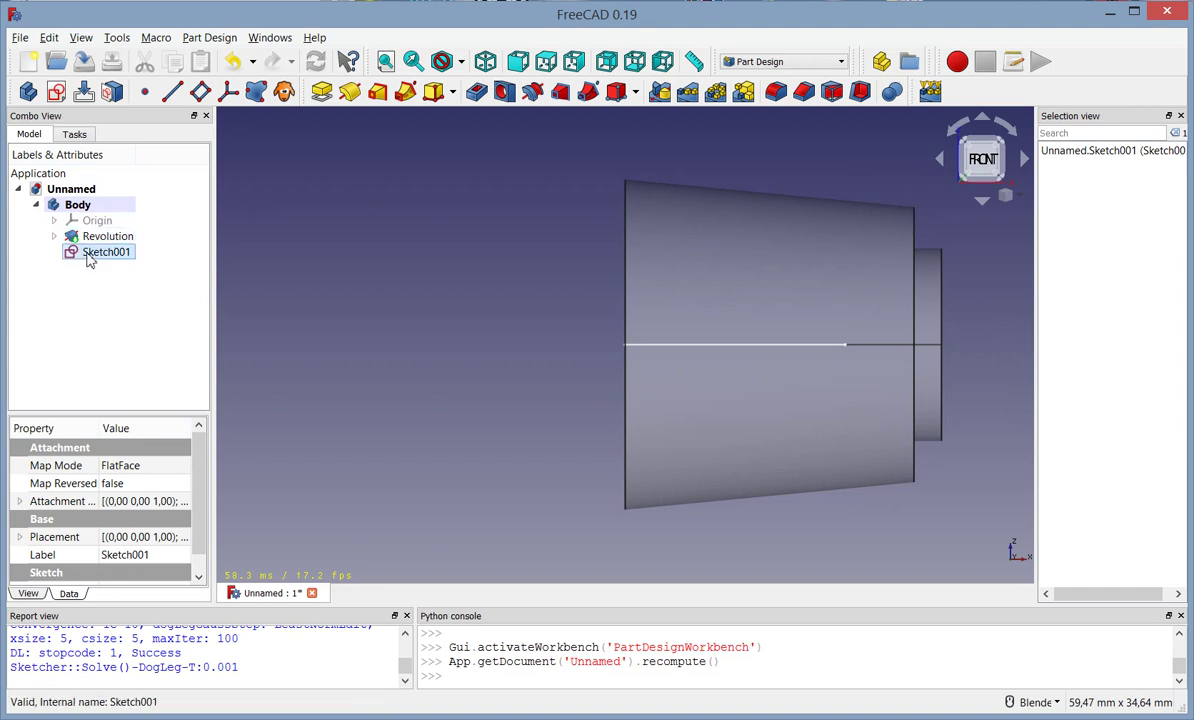
Step: Set Sketch001's Attachment Offset position z to 10 mm
left_click(19, 501)
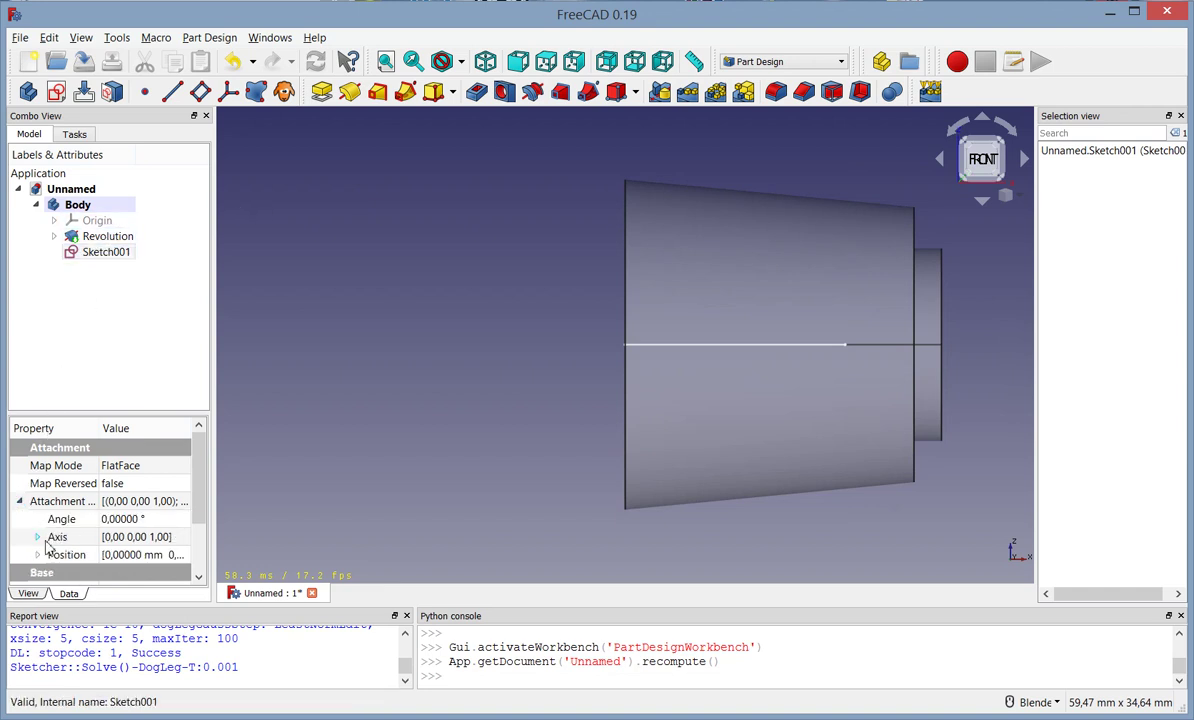
left_click(37, 555)
scroll(120, 568, "down", 1)
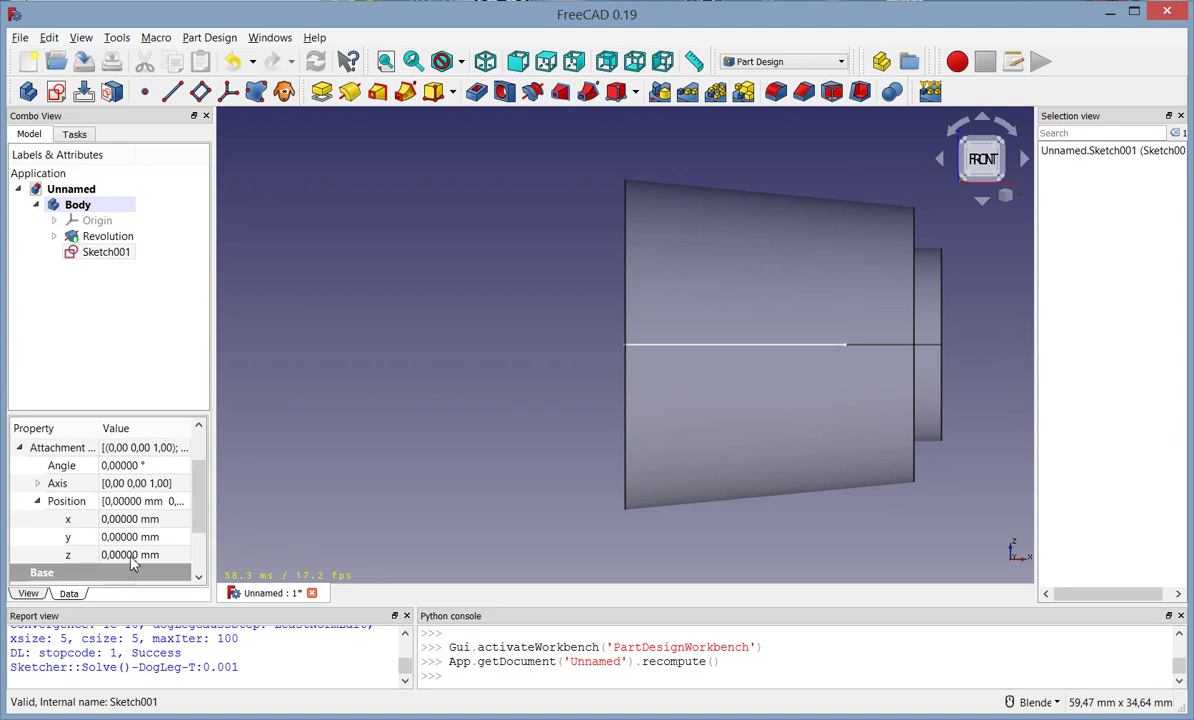
left_click(155, 555)
scroll(184, 555, "up", 1)
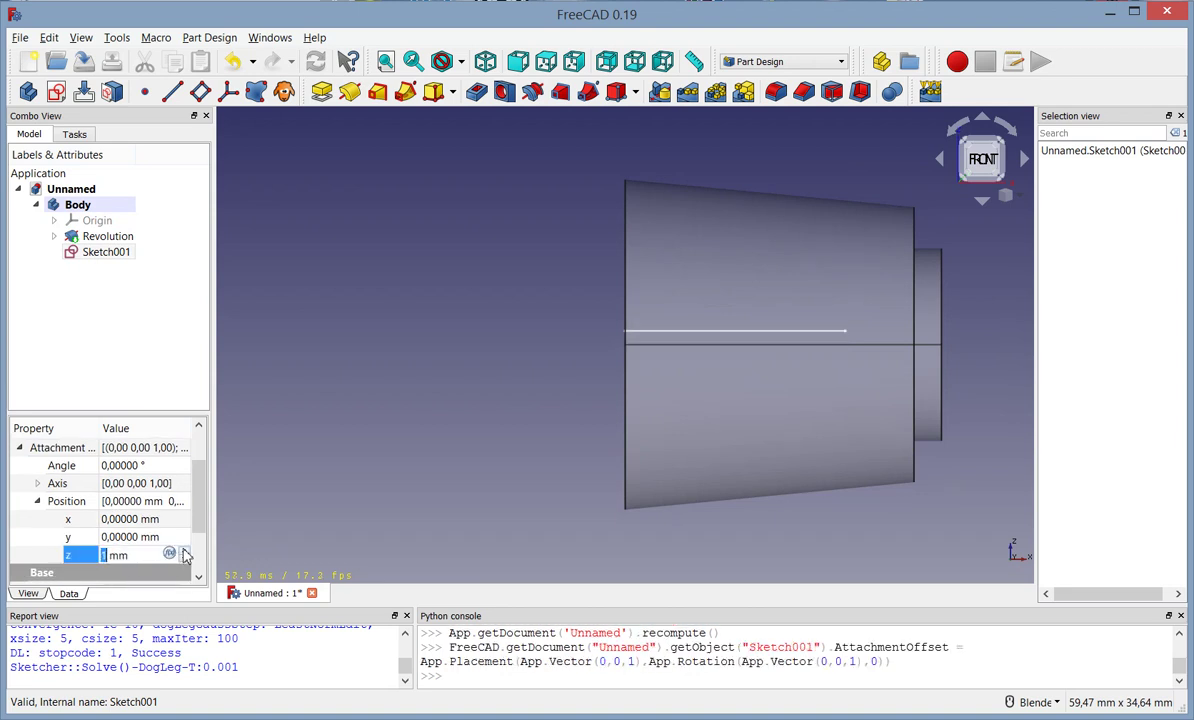
scroll(184, 555, "up", 2)
scroll(184, 555, "up", 3)
scroll(184, 555, "up", 2)
scroll(184, 555, "up", 1)
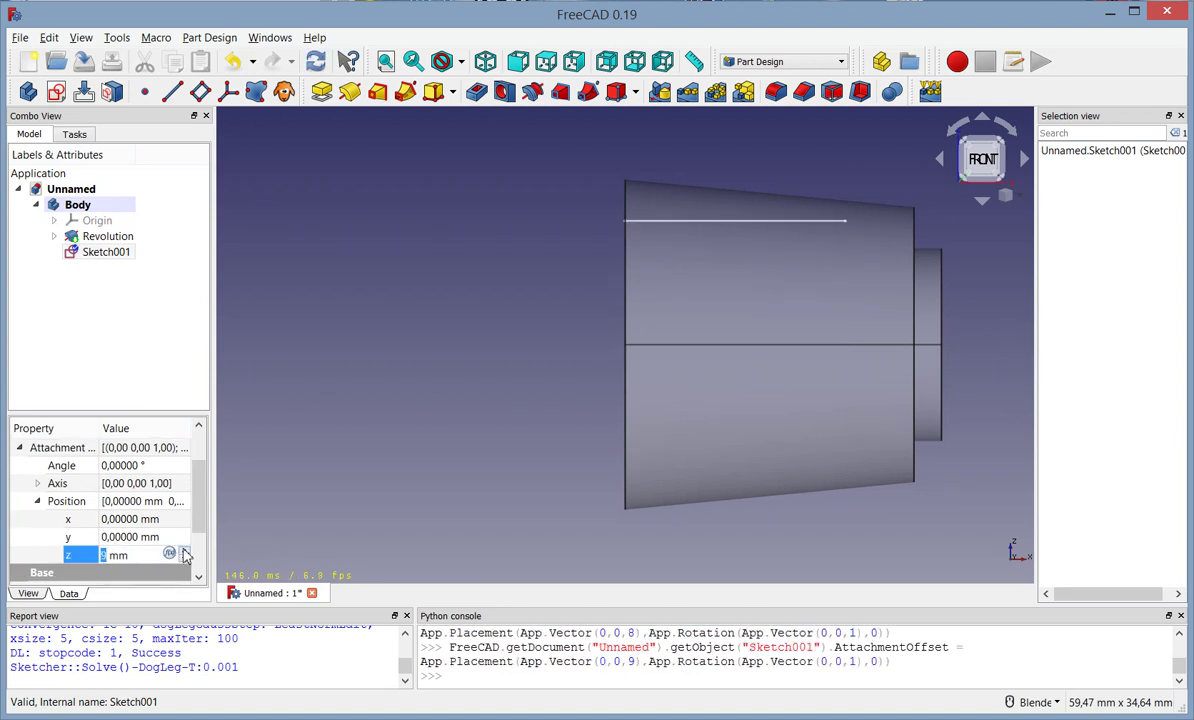
scroll(184, 555, "up", 1)
scroll(855, 197, "up", 2)
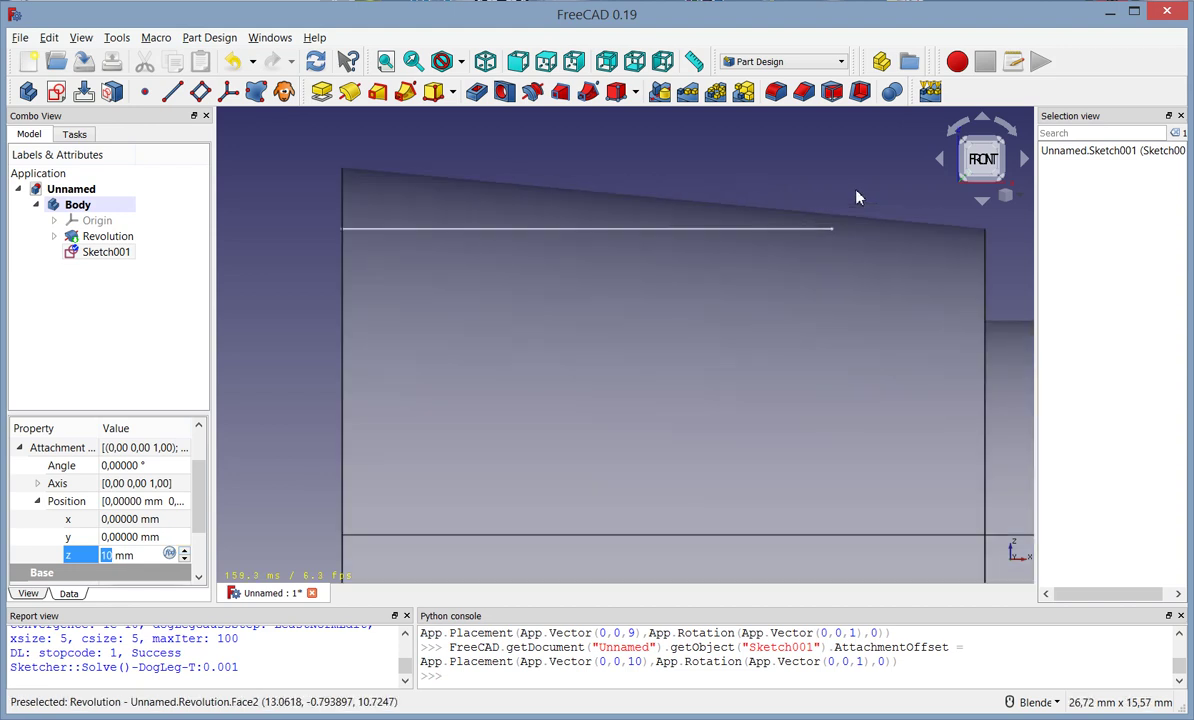
scroll(855, 197, "up", 2)
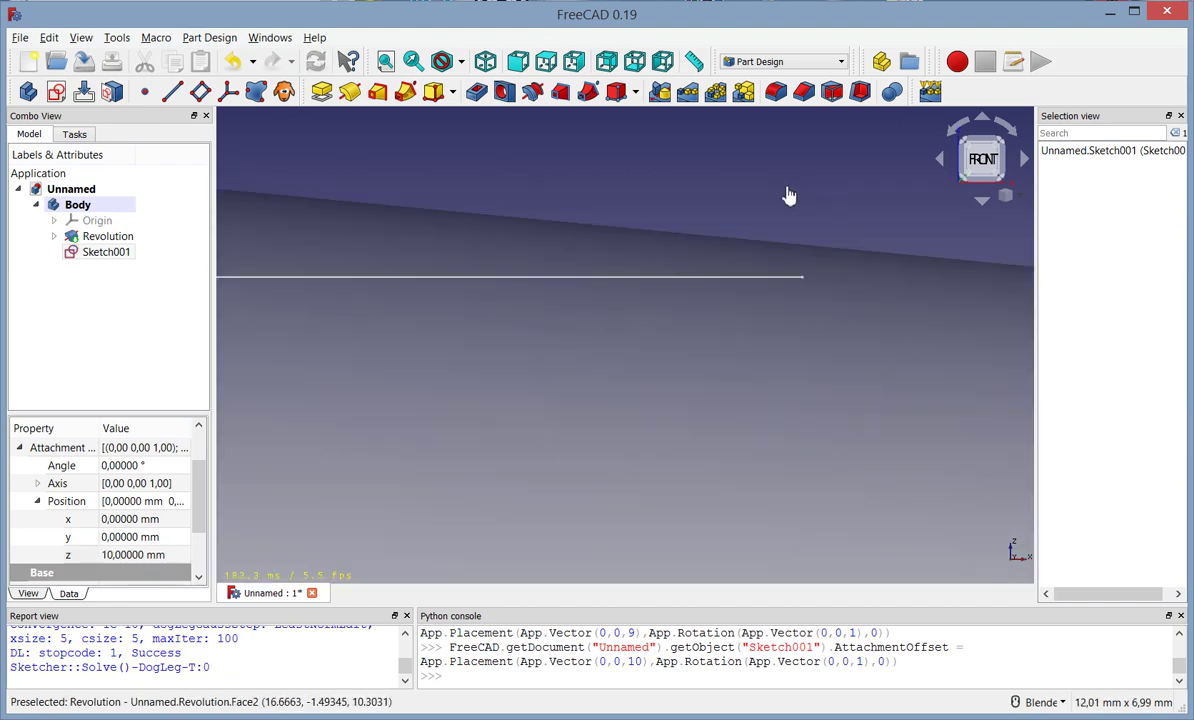
Step: Clear the selection and reselect Sketch001 in the tree
left_click(607, 187)
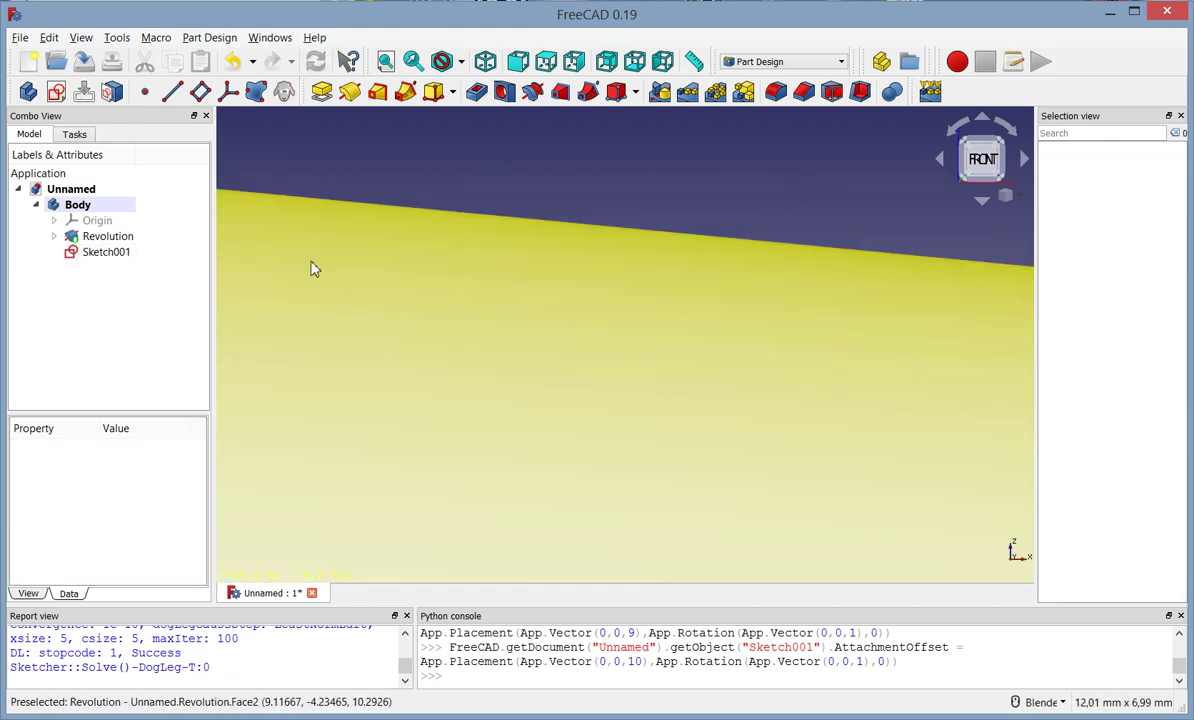
scroll(597, 136, "down", 2)
scroll(602, 144, "down", 2)
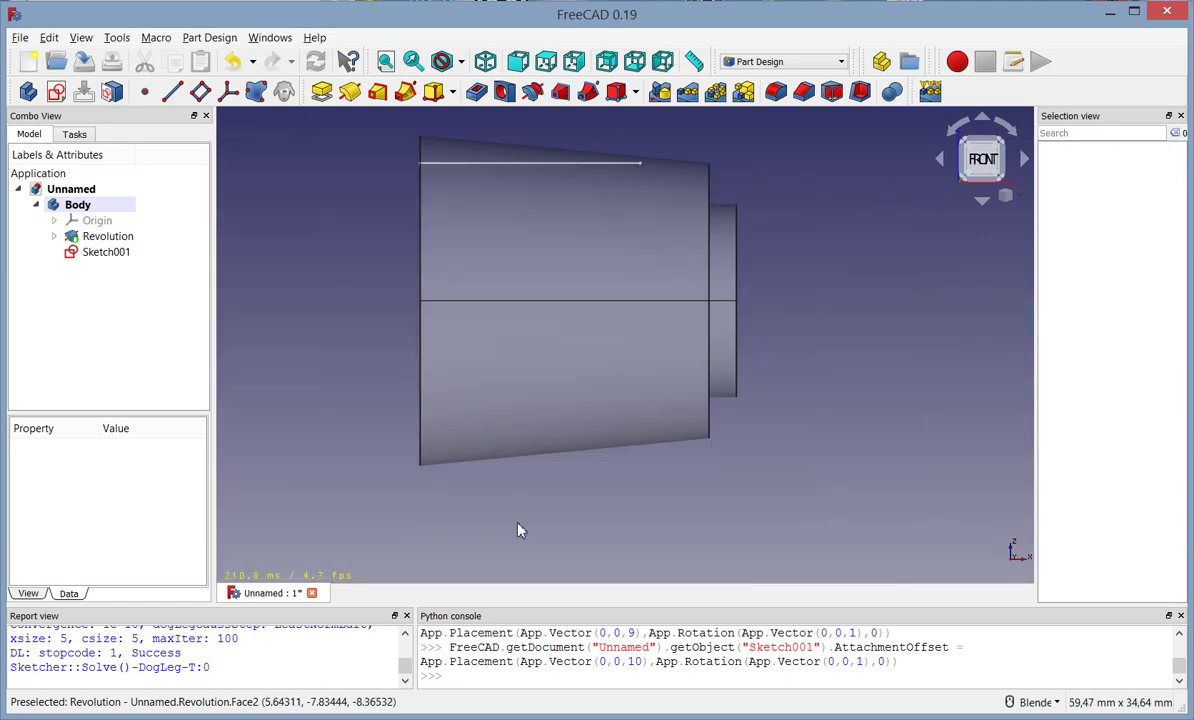
scroll(518, 530, "down", 3)
scroll(527, 325, "up", 2)
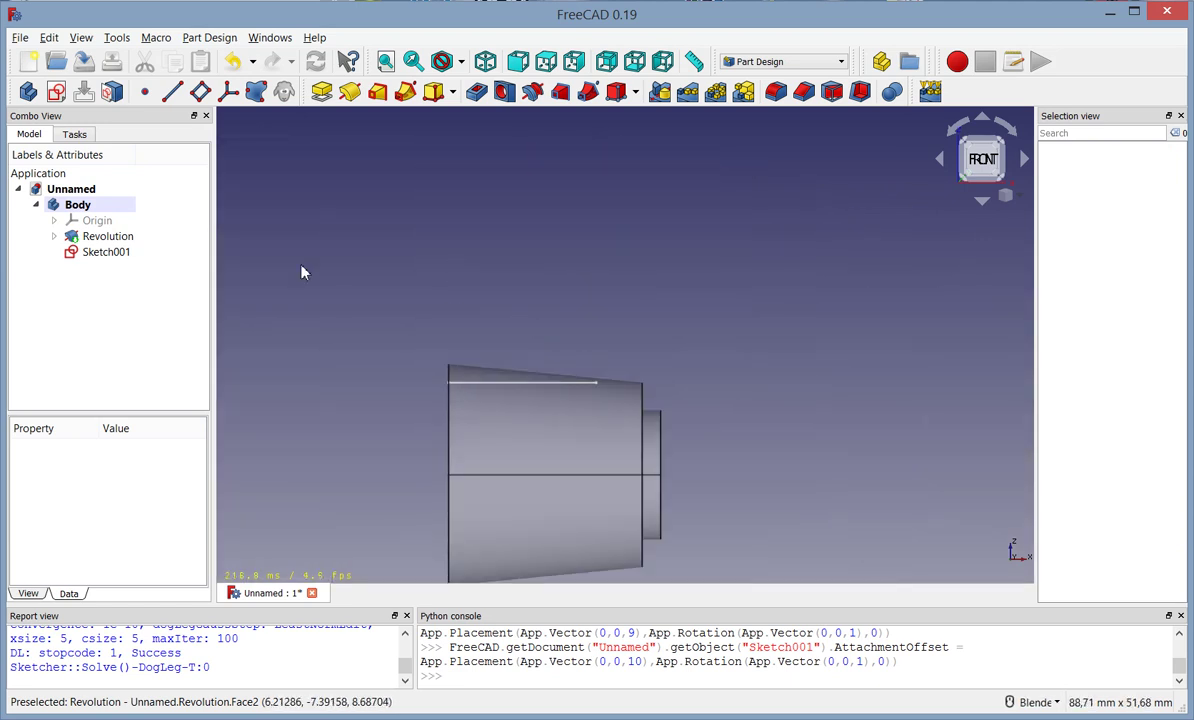
left_click(118, 252)
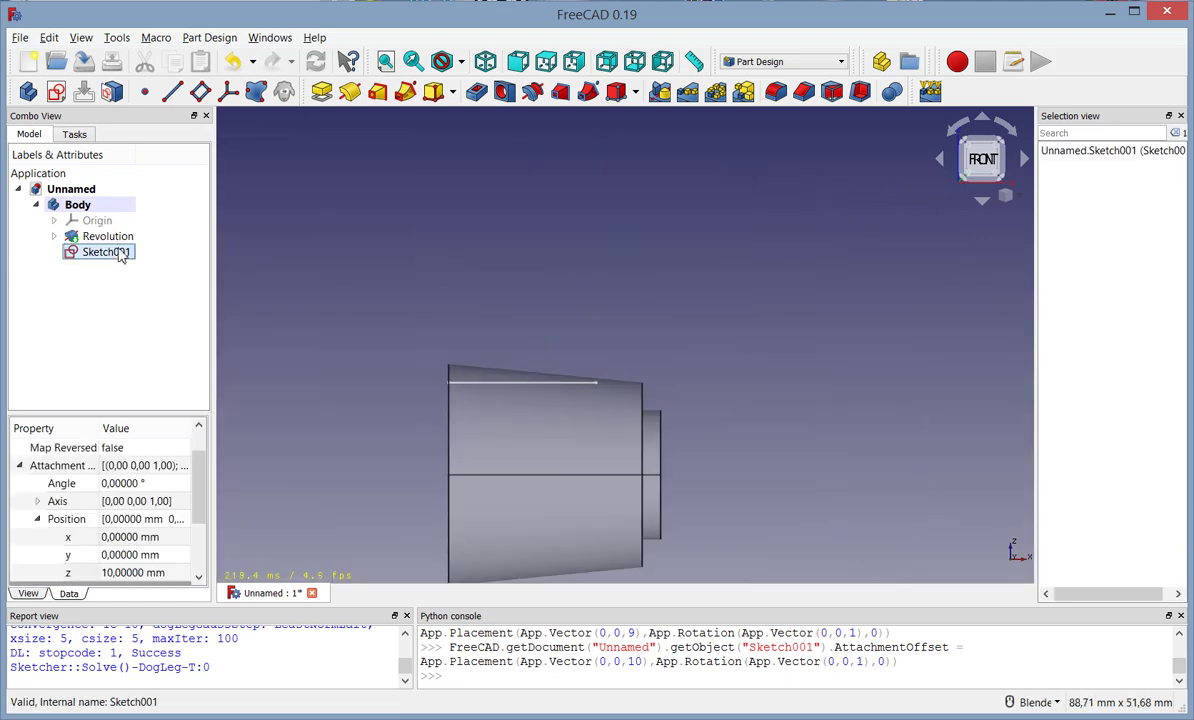
Step: Duplicate Sketch001 without its dependencies and select the resulting Sketch002
left_click(52, 38)
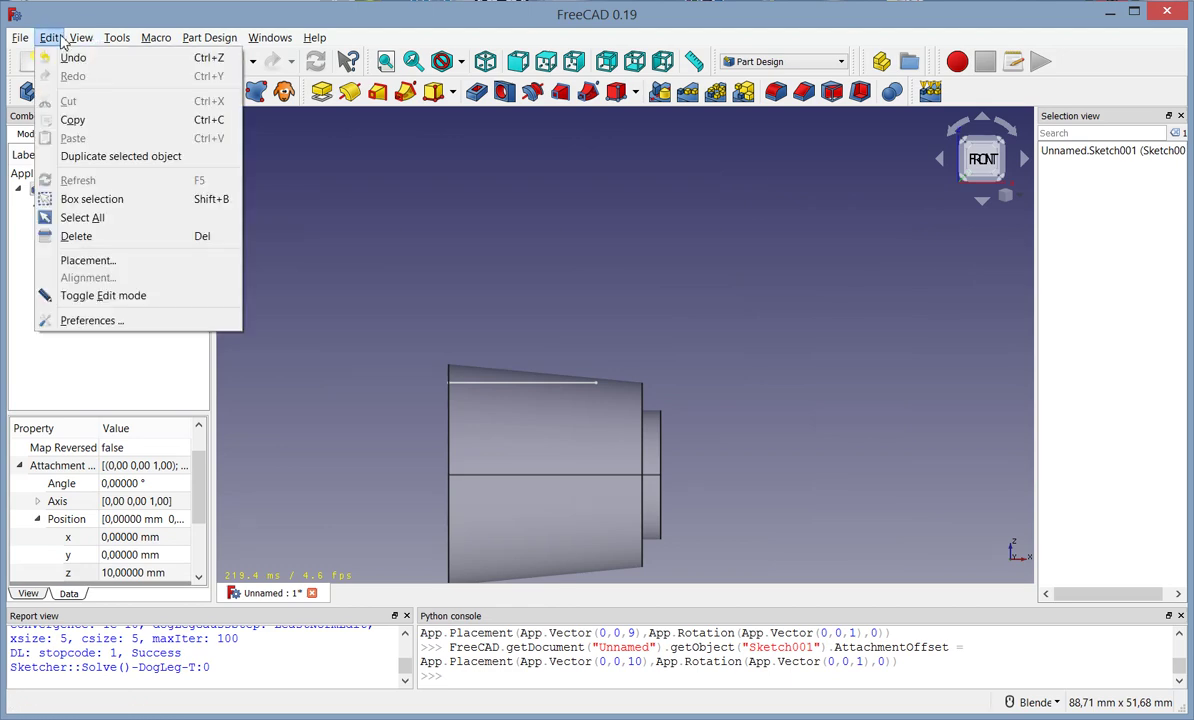
left_click(134, 162)
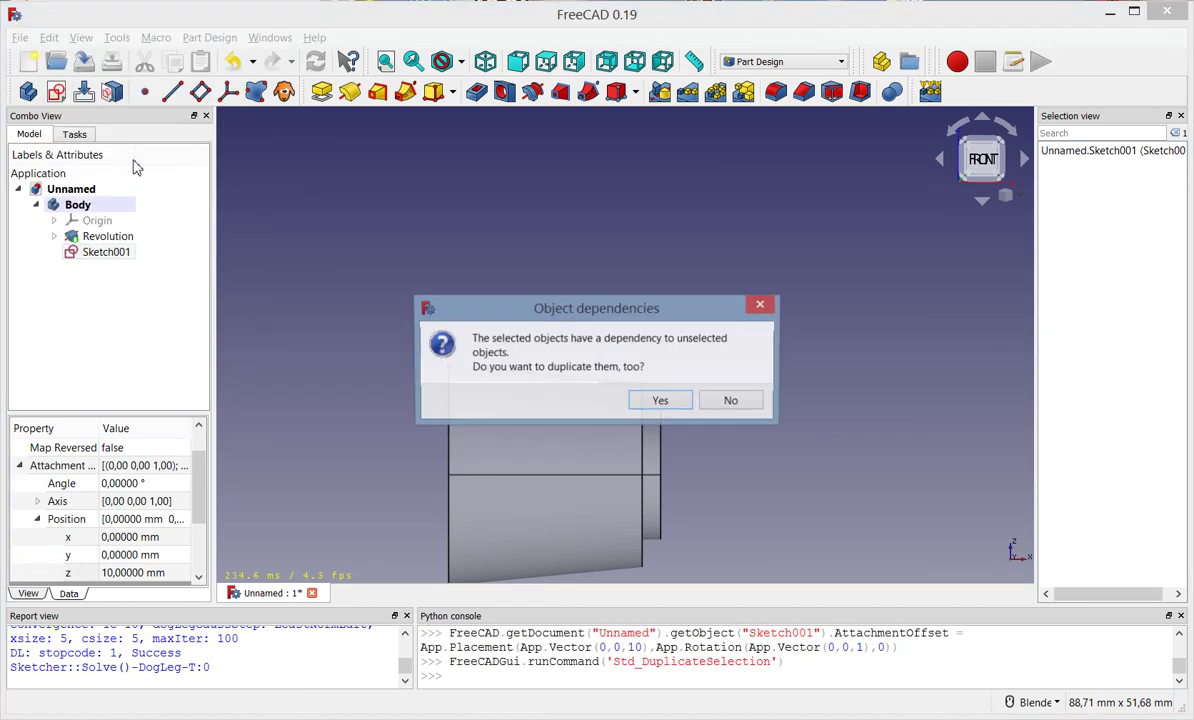
left_click(733, 401)
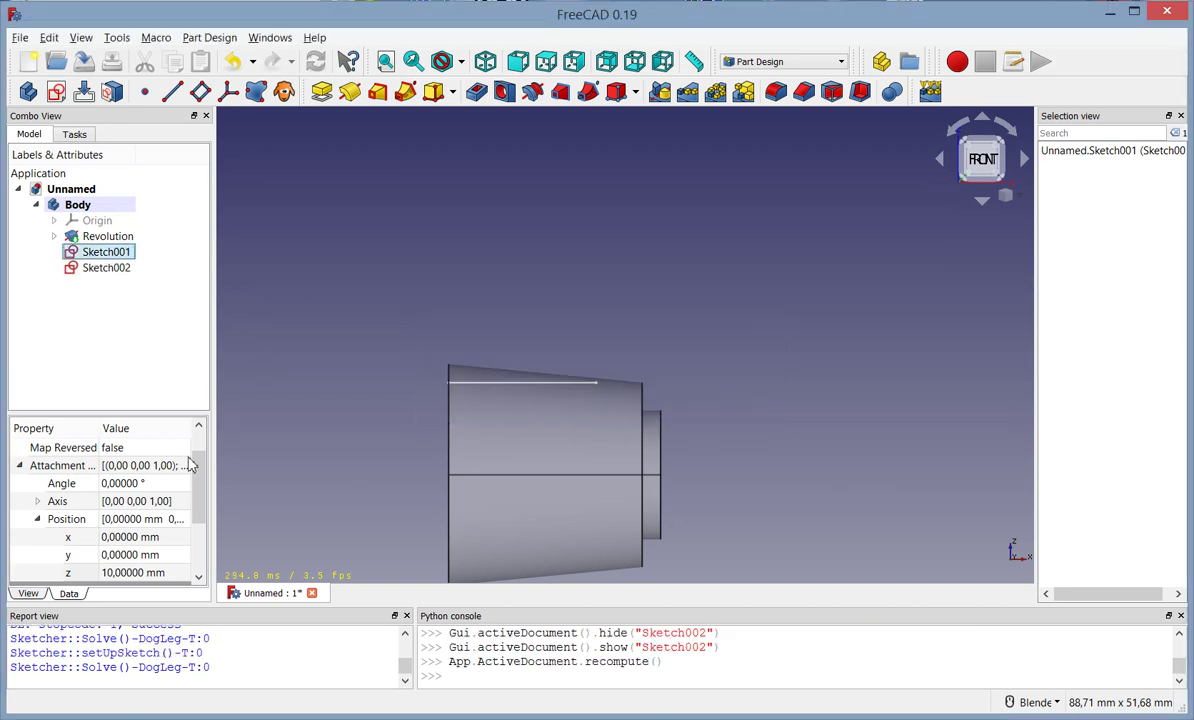
left_click(122, 266)
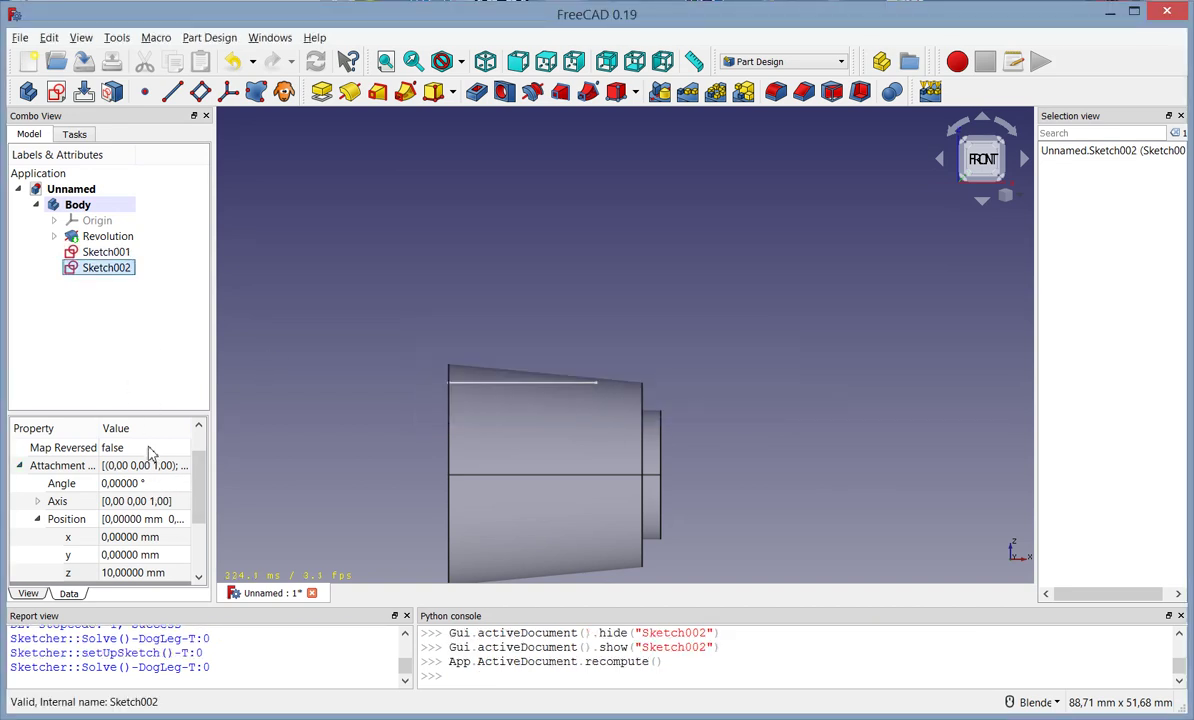
Step: Raise Sketch002's Attachment Offset z value to 26 mm
left_click(176, 574)
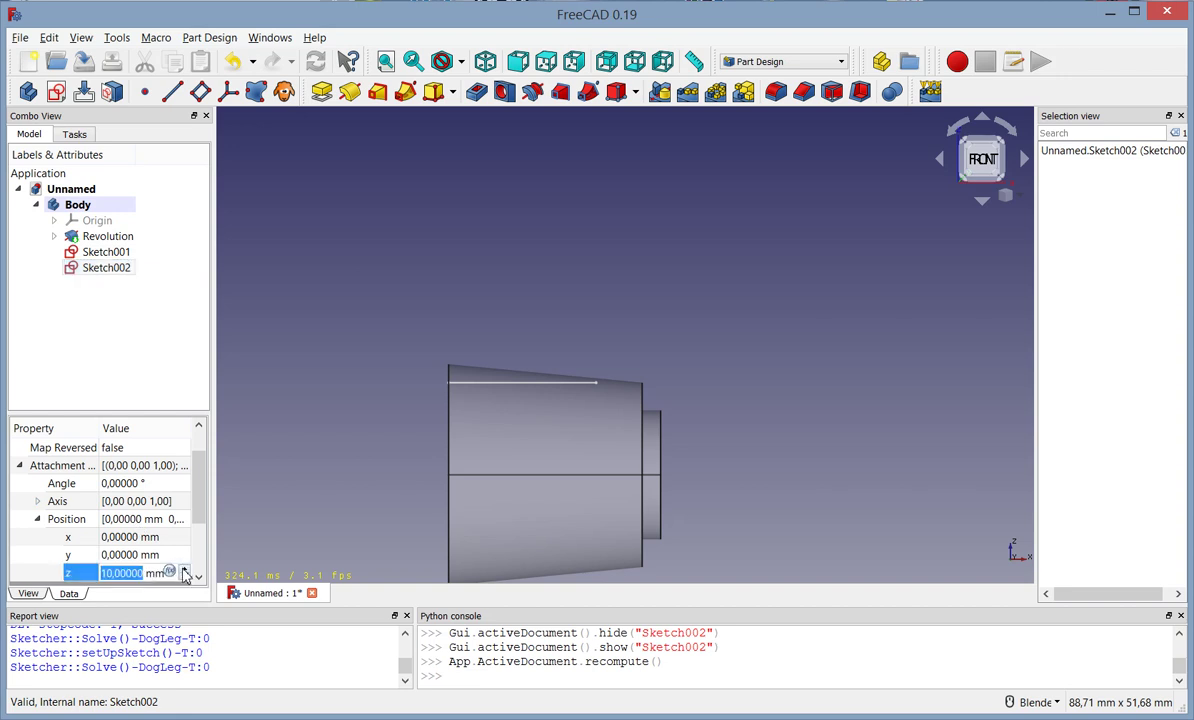
left_click(184, 570)
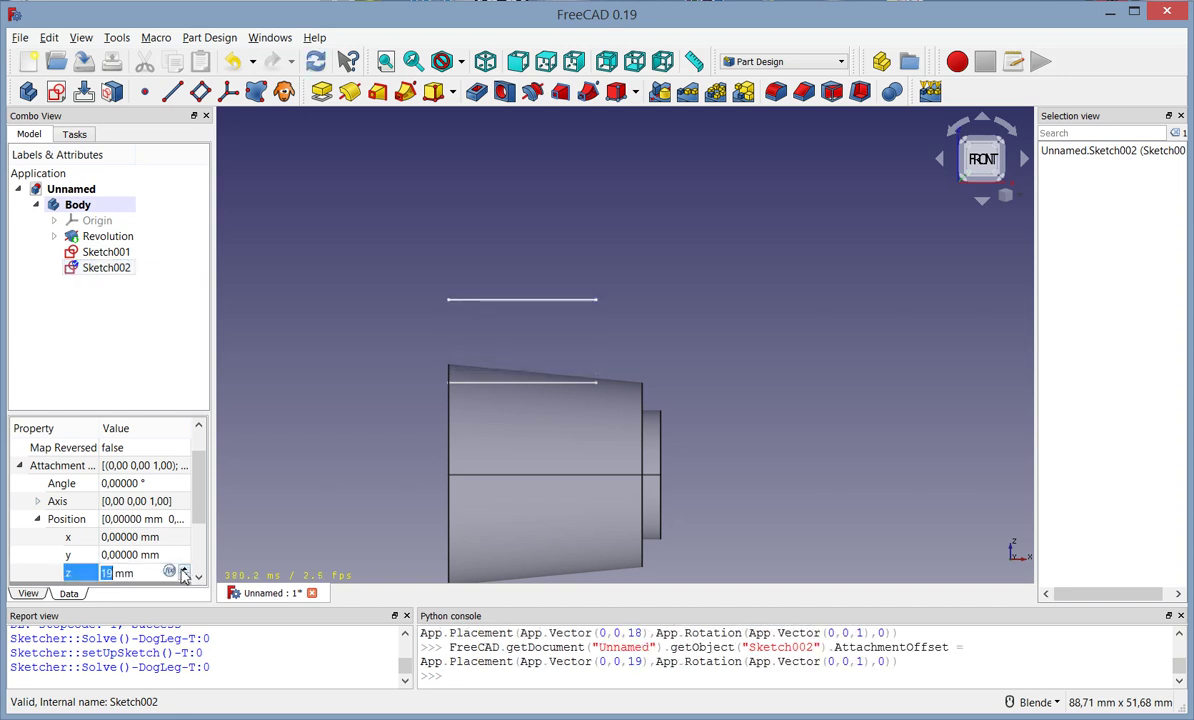
left_click(184, 570)
left_click(184, 570)
left_click(184, 570)
left_click(184, 570)
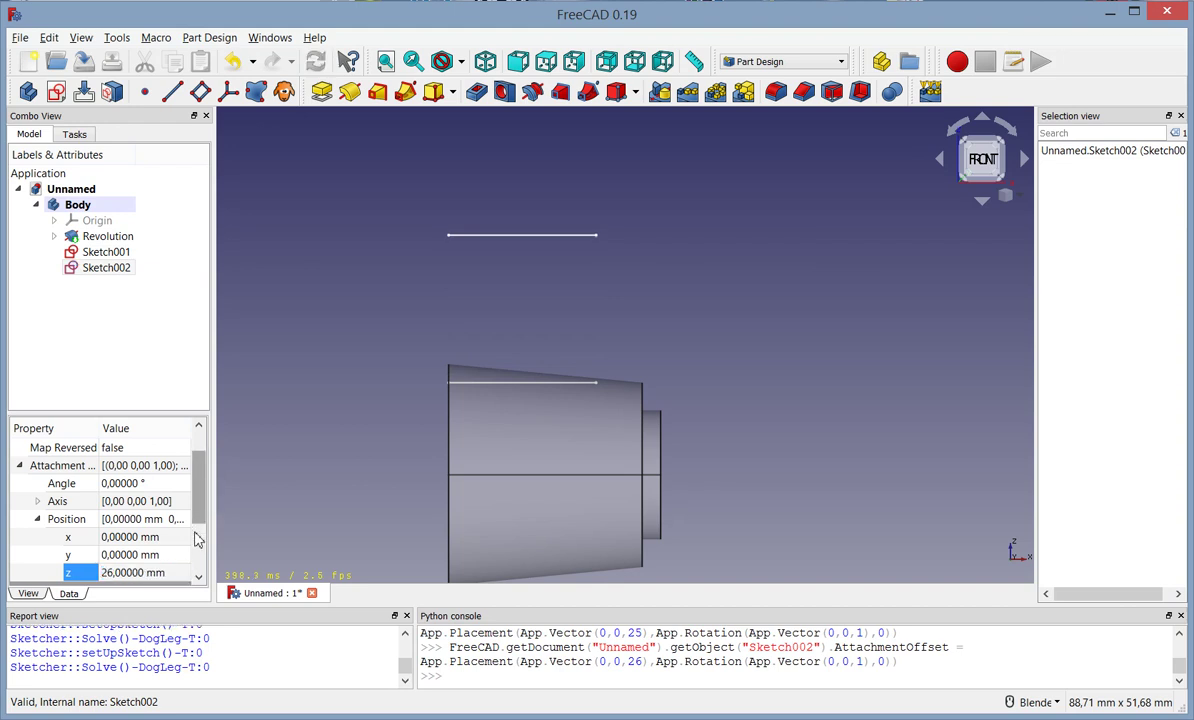
left_click_drag(196, 512, 197, 557)
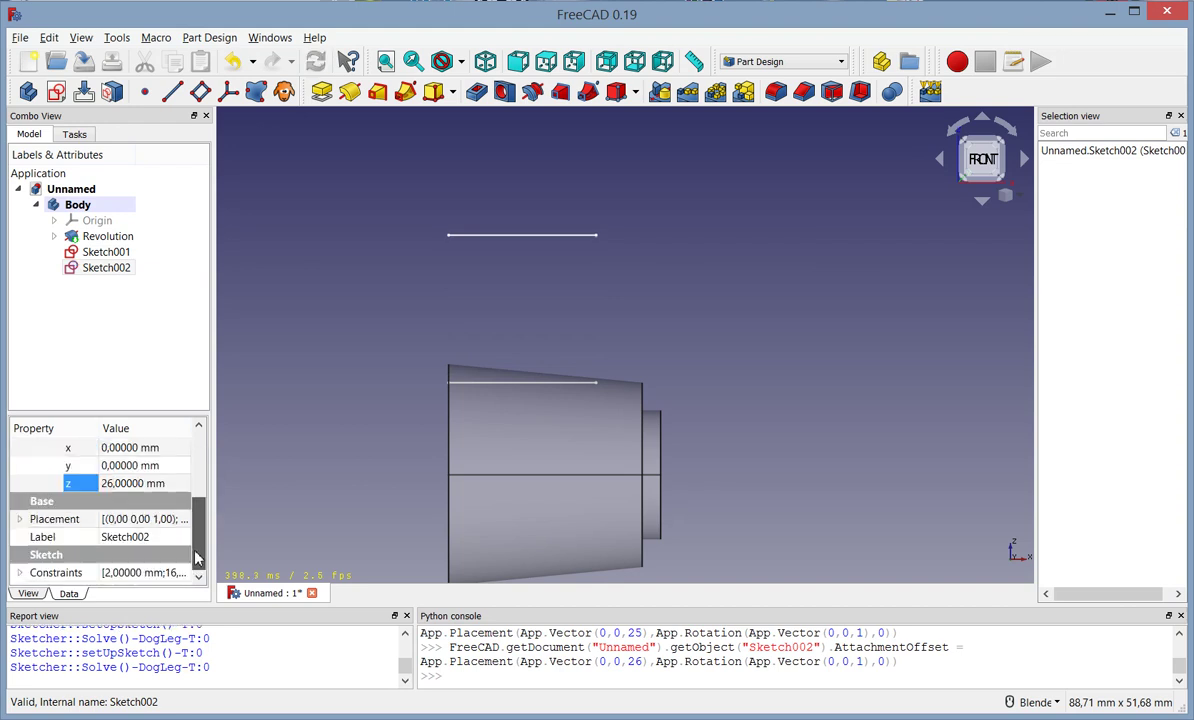
Step: Change Sketch002's constraint values to 1 mm and 12 mm
left_click(22, 573)
scroll(200, 525, "down", 1)
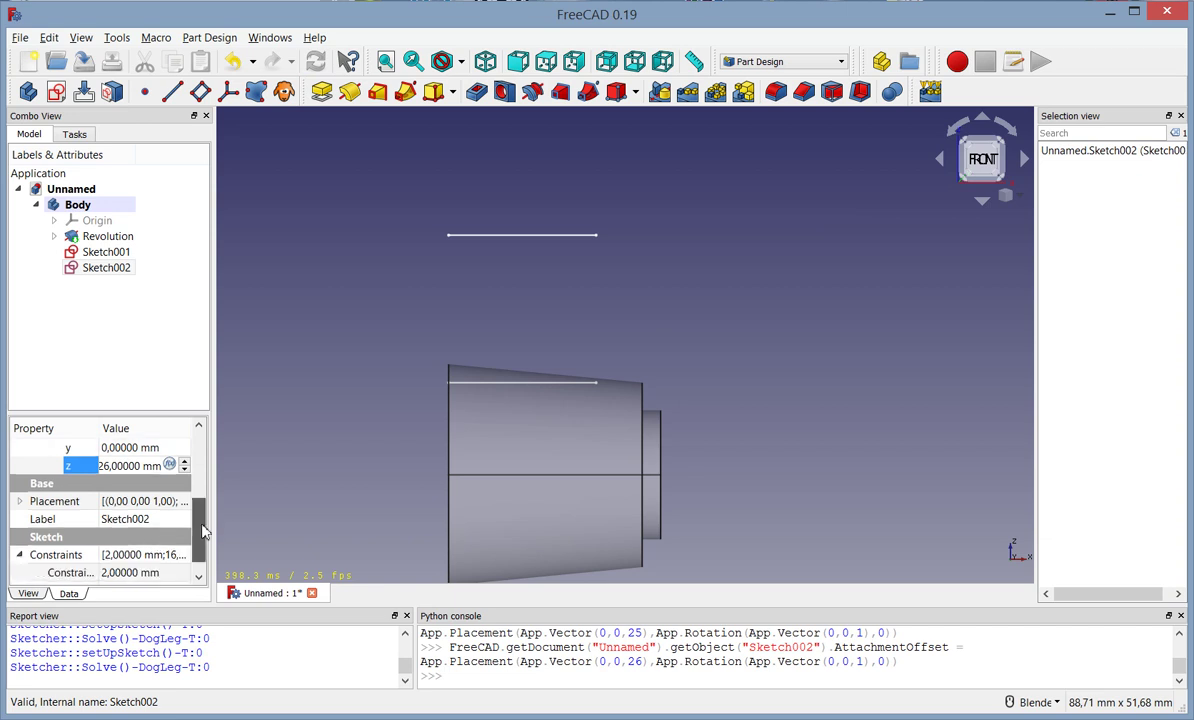
scroll(200, 531, "down", 1)
left_click(131, 554)
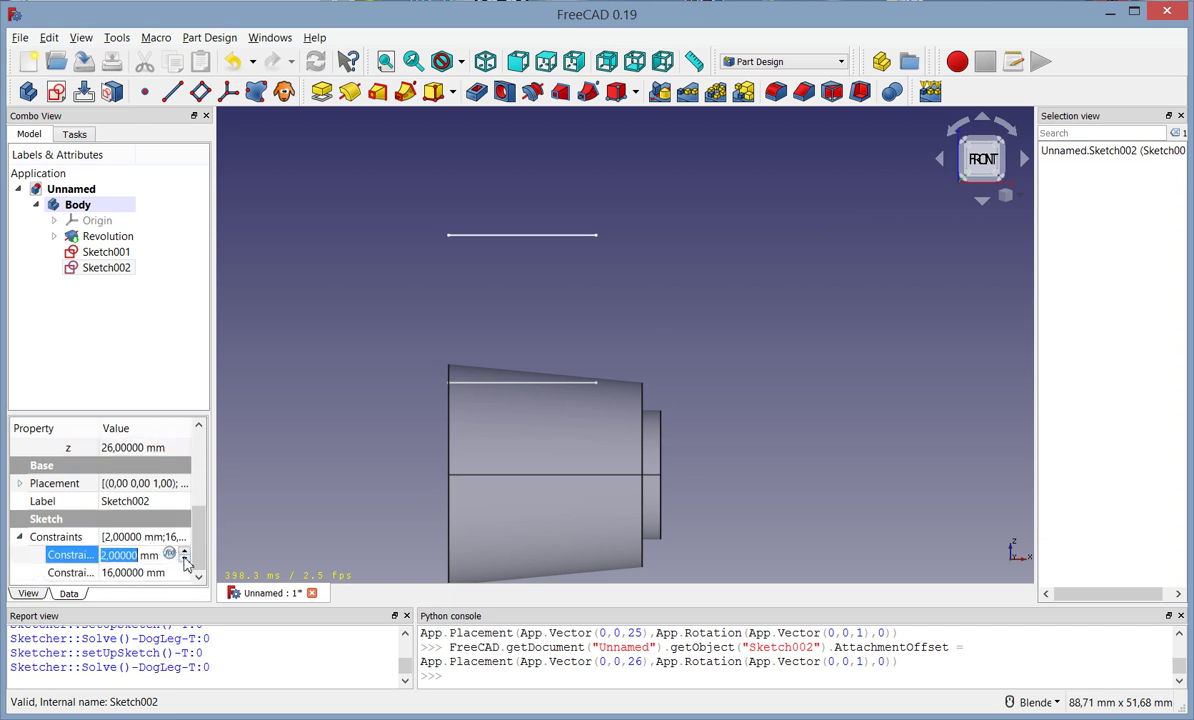
type("1")
left_click(150, 574)
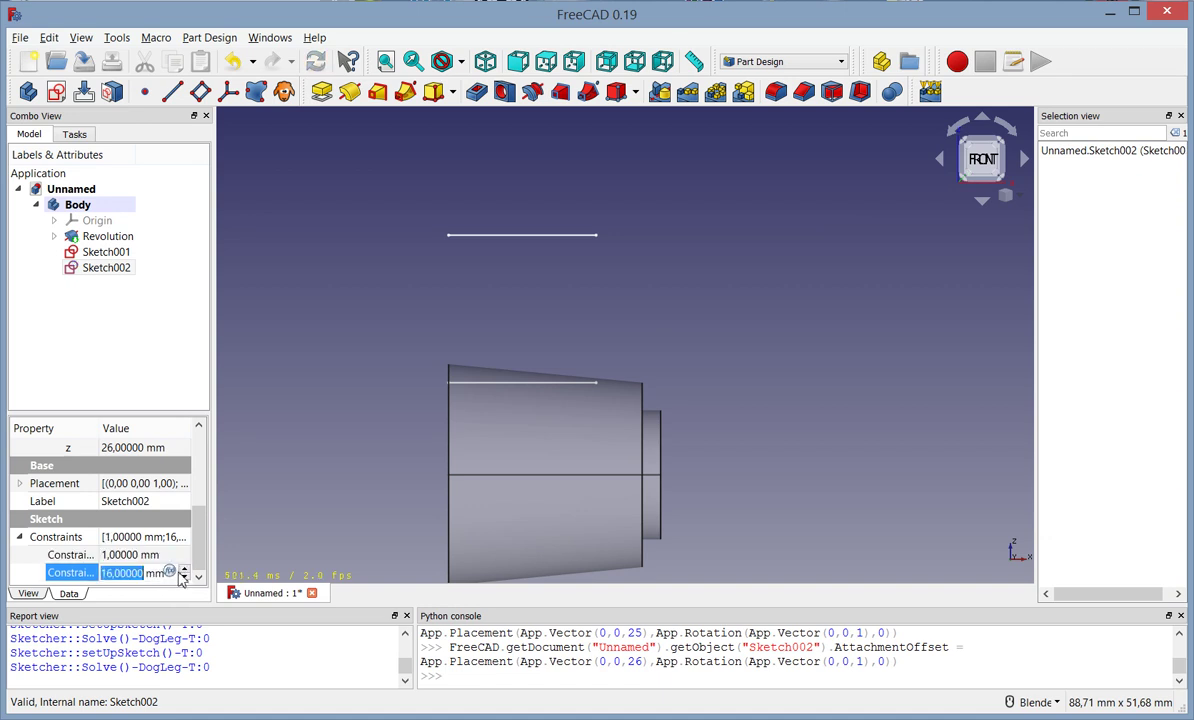
type("12")
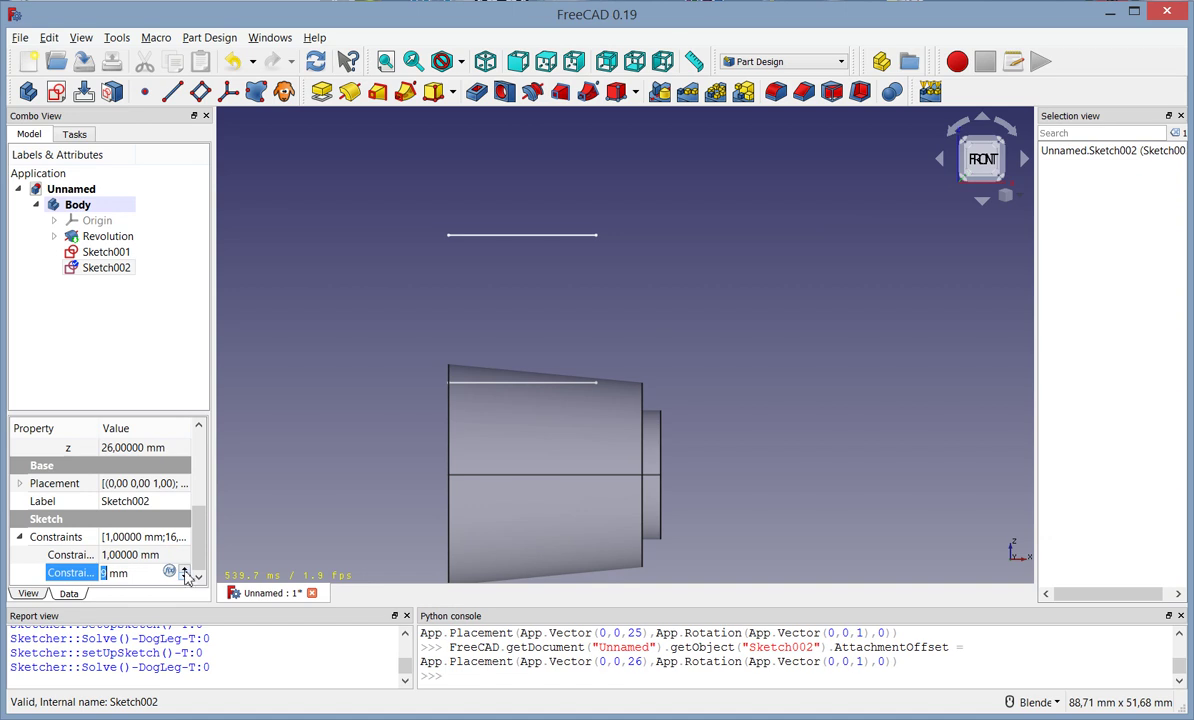
left_click(184, 572)
left_click(171, 558)
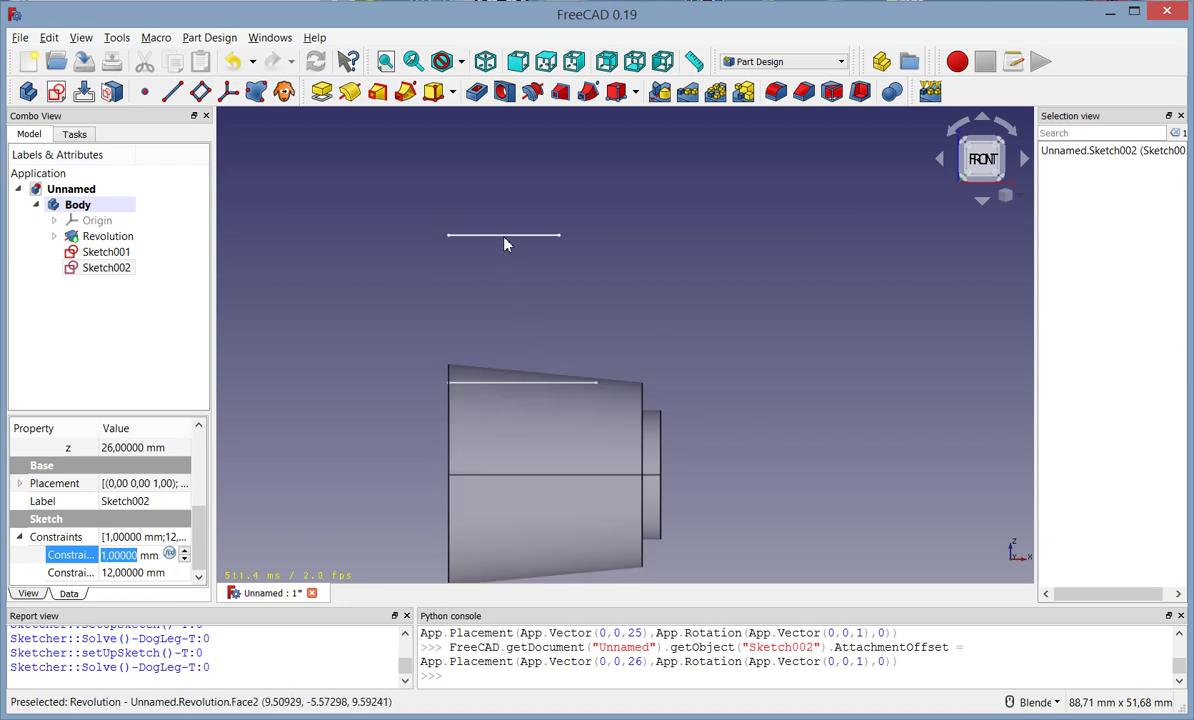
left_click(122, 254)
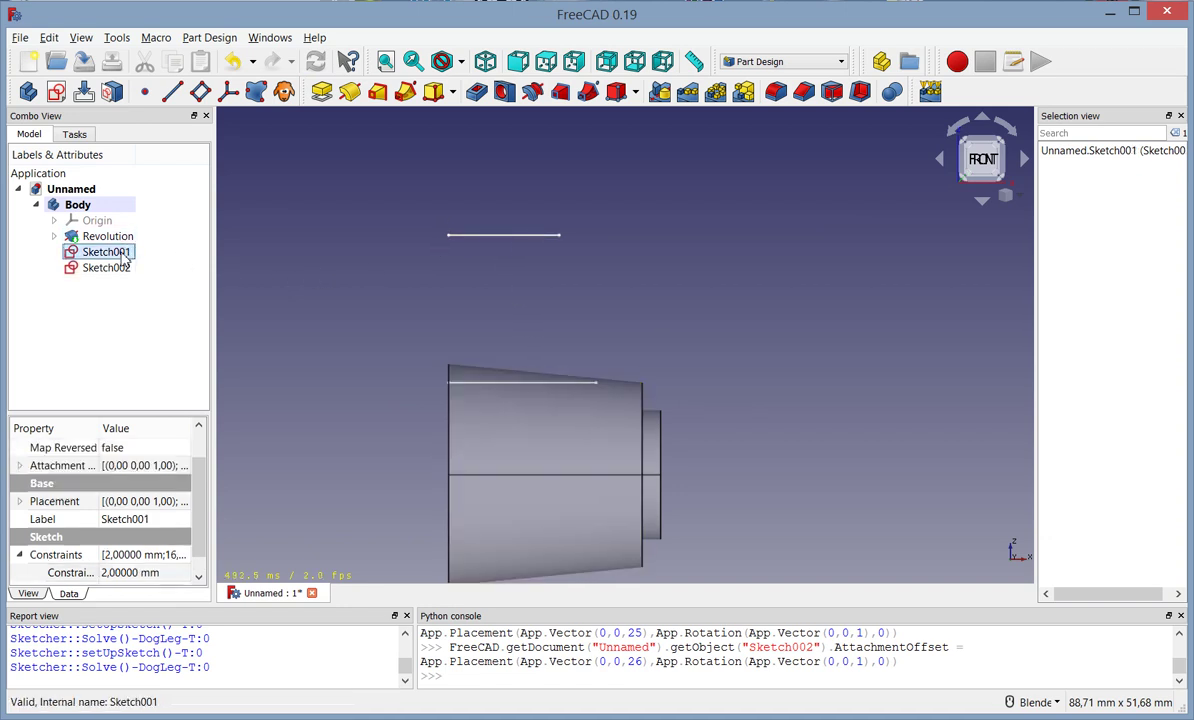
Step: Create an Additive Loft from Sketch001 through Sketch002, forming the first tapered blade on the hub
left_click(380, 91)
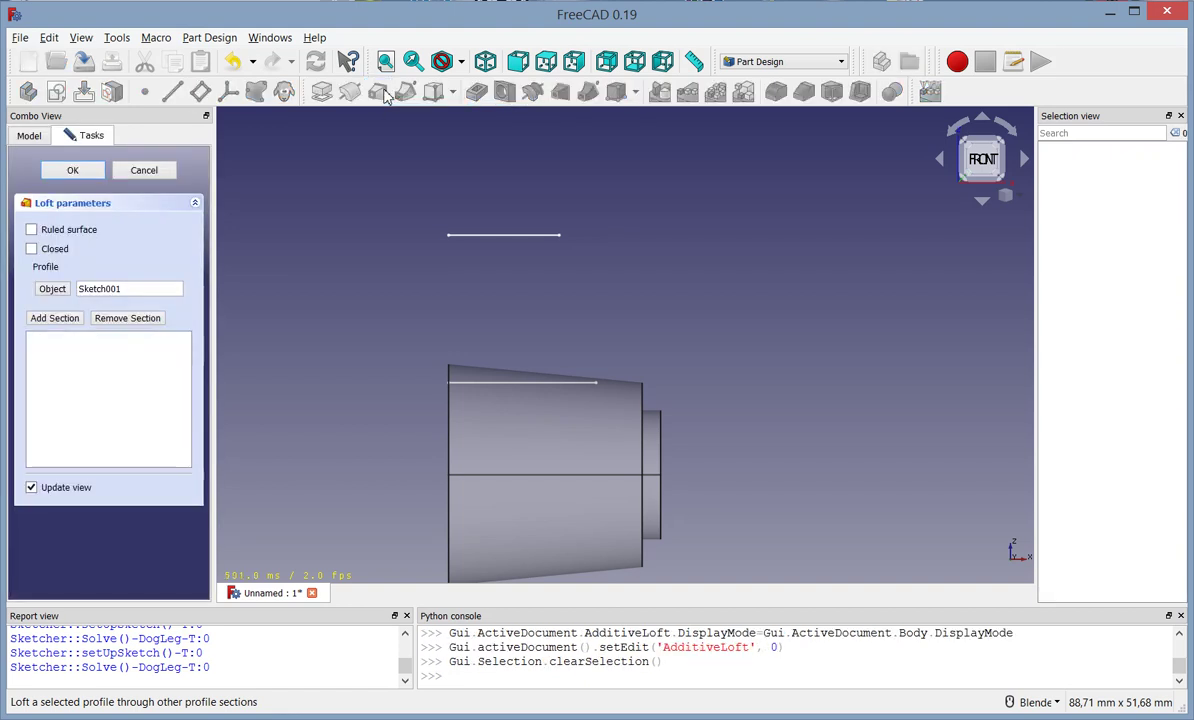
left_click(76, 320)
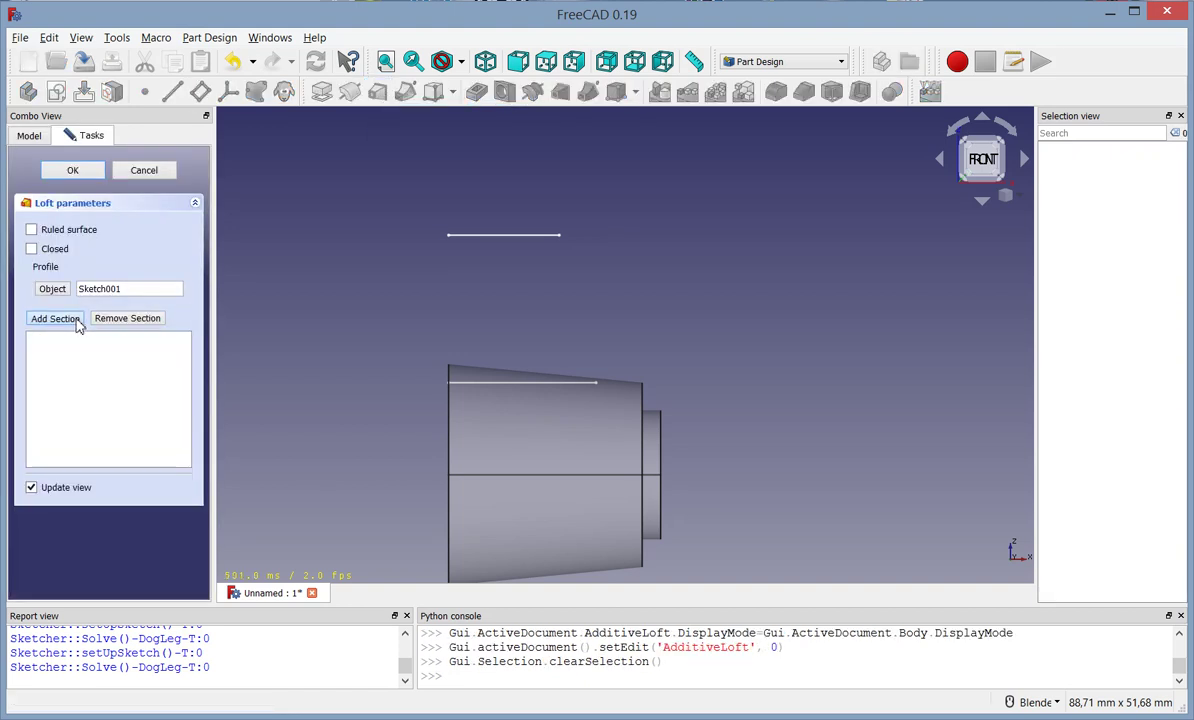
left_click(446, 258)
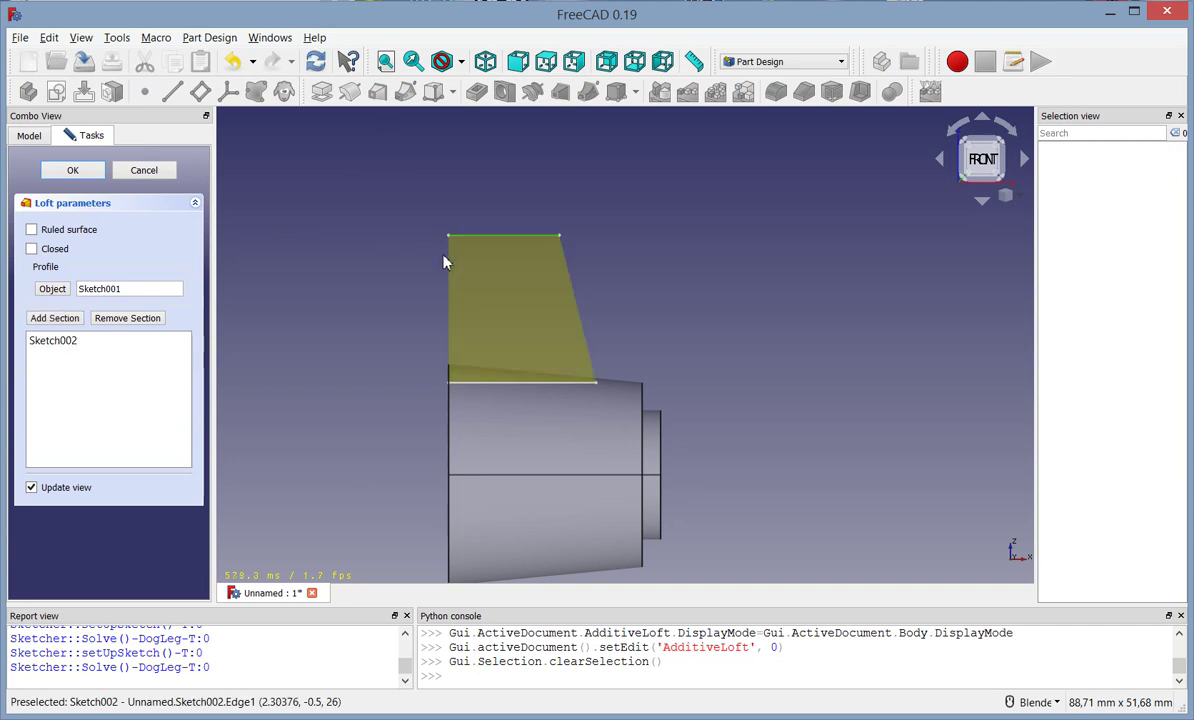
left_click(95, 173)
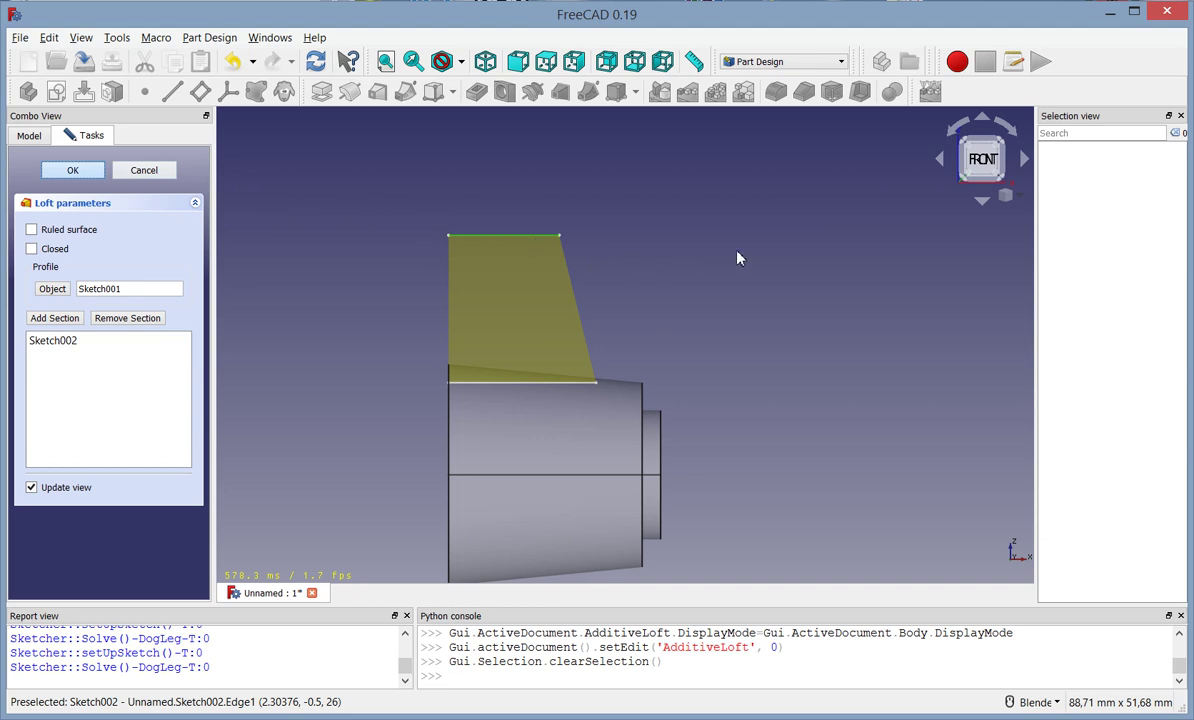
mouse_move(767, 274)
middle_mouse_down()
mouse_move(707, 330)
mouse_move(597, 337)
middle_mouse_up()
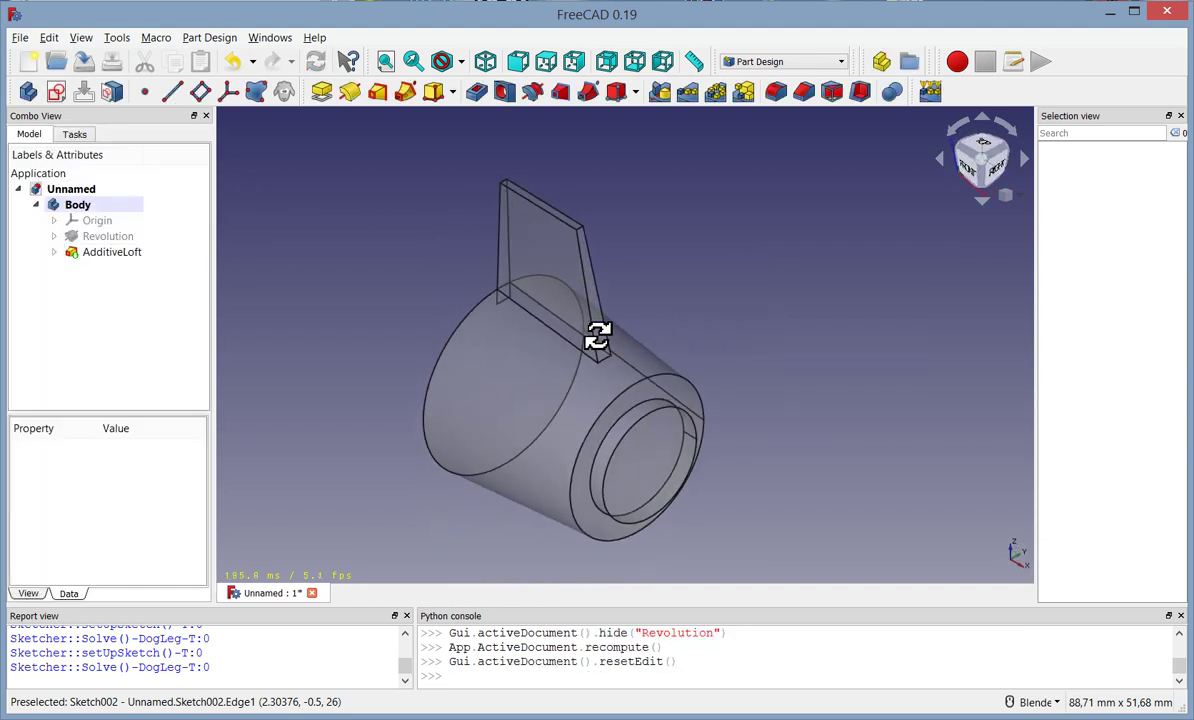
Step: Polar-pattern the AdditiveLoft blade 12 times about the Base X axis
left_click(86, 252)
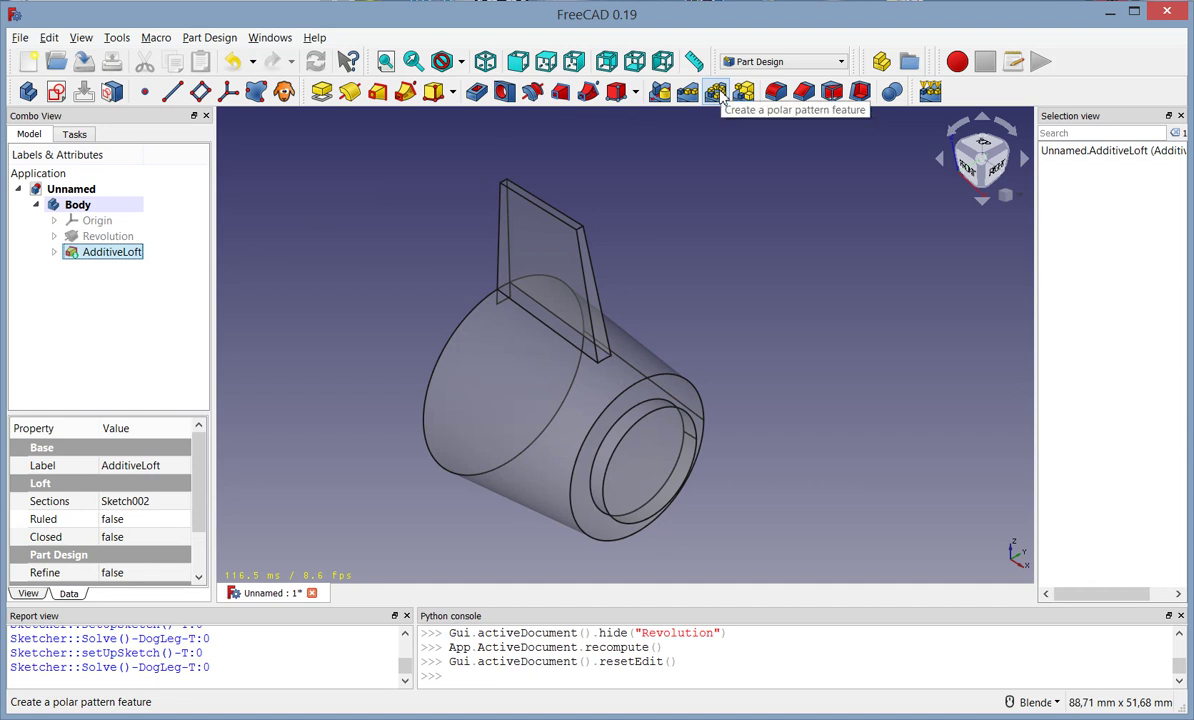
left_click(719, 93)
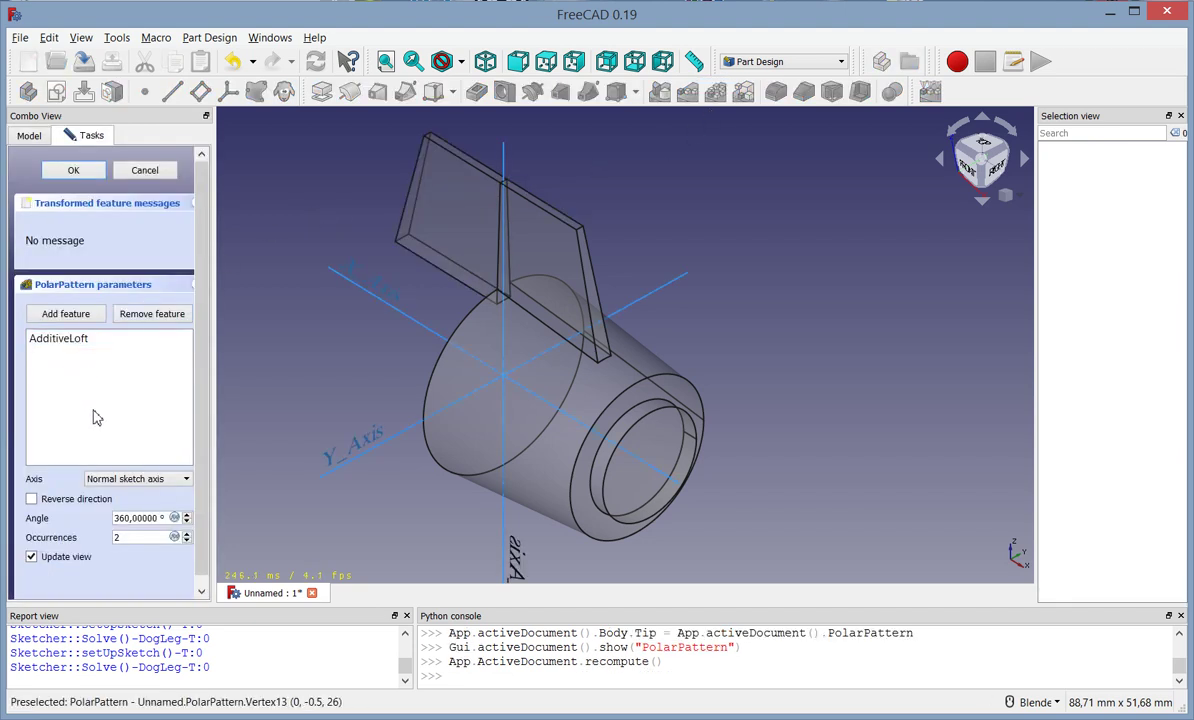
left_click(104, 482)
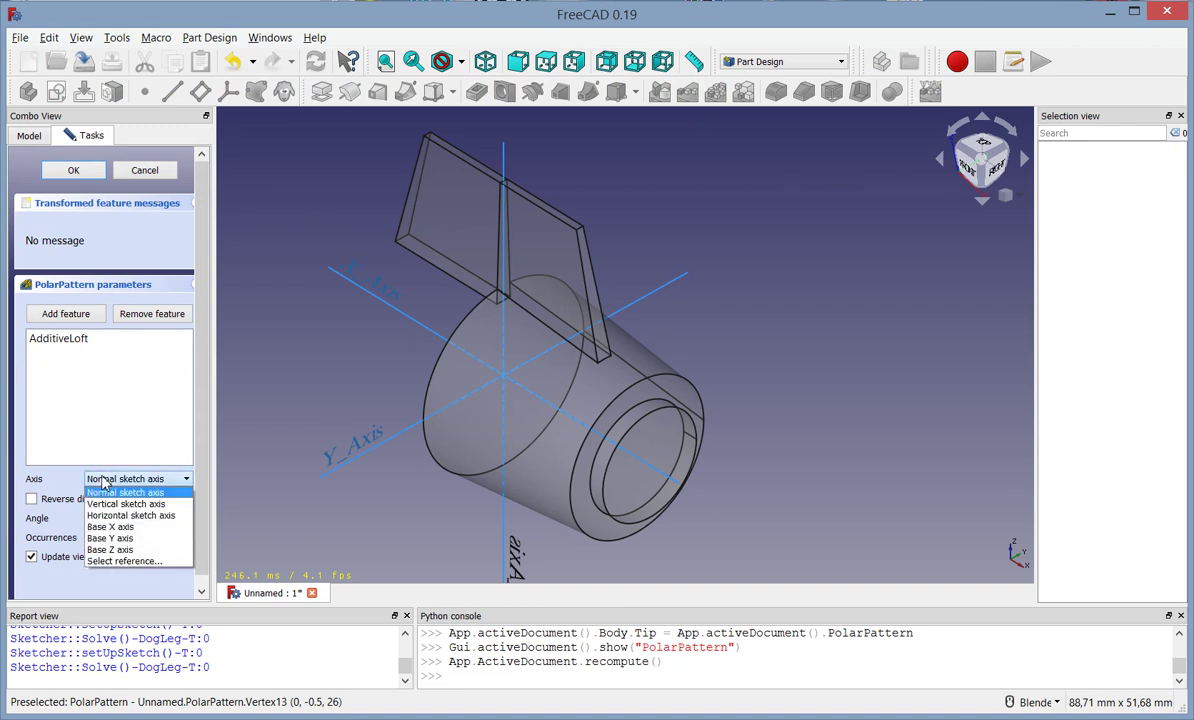
left_click(113, 528)
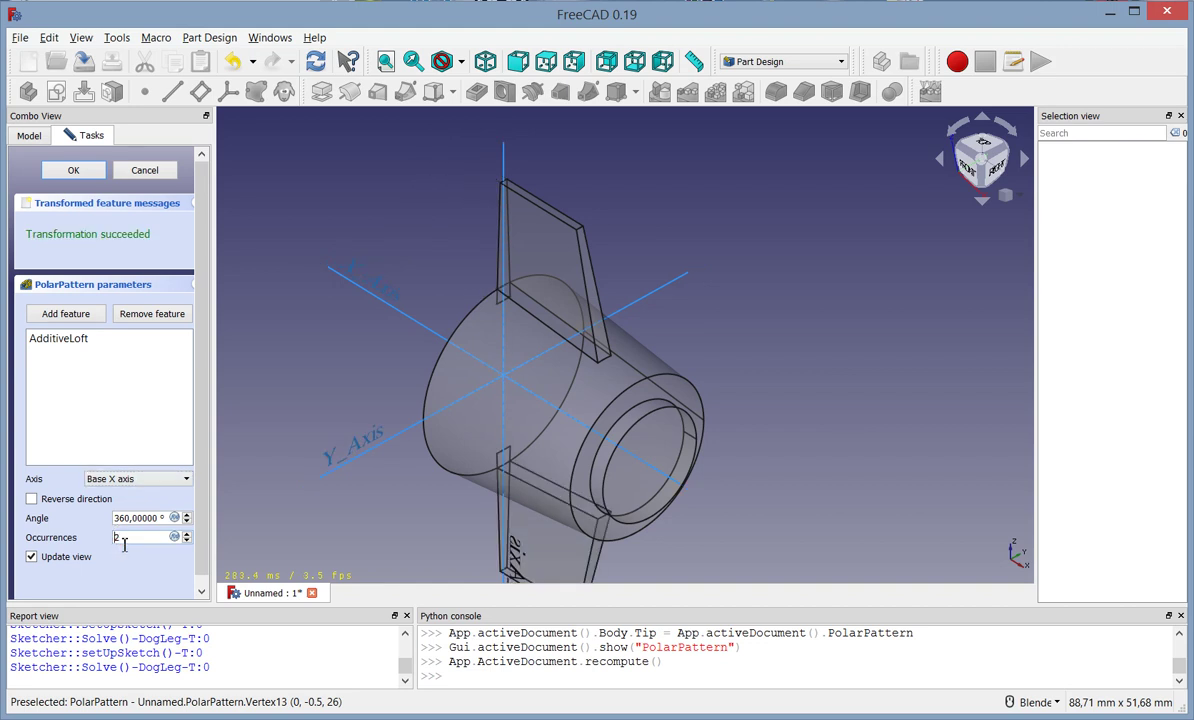
type("1")
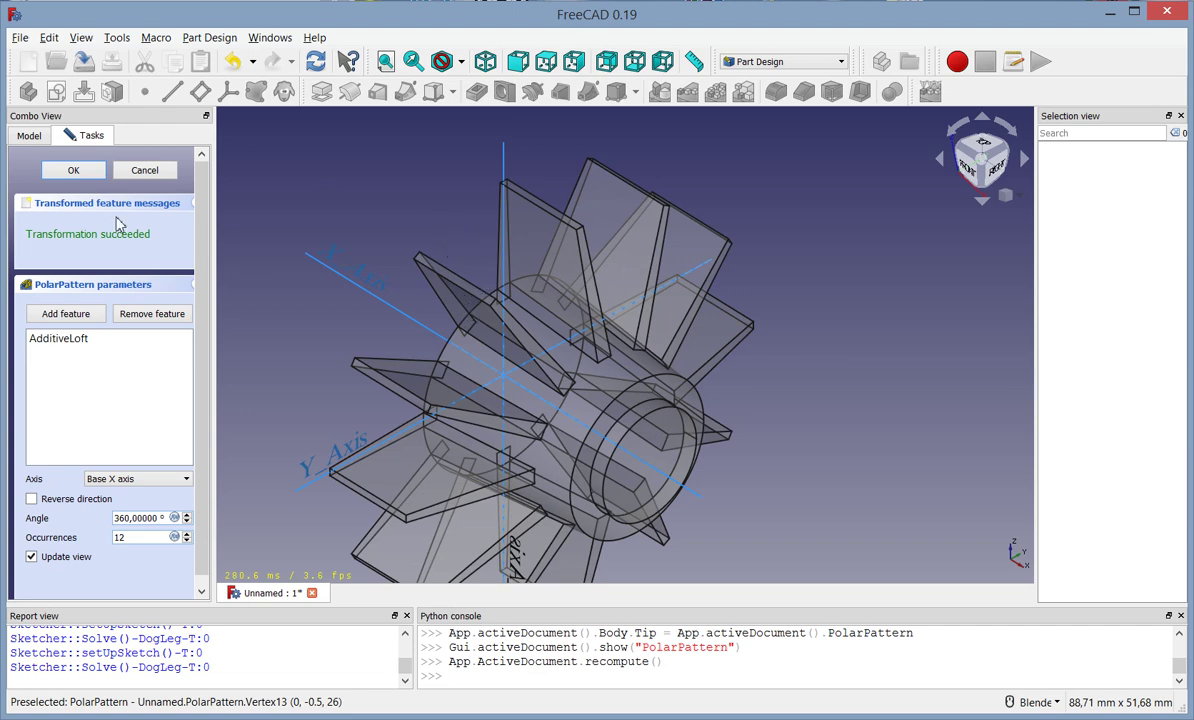
left_click(73, 170)
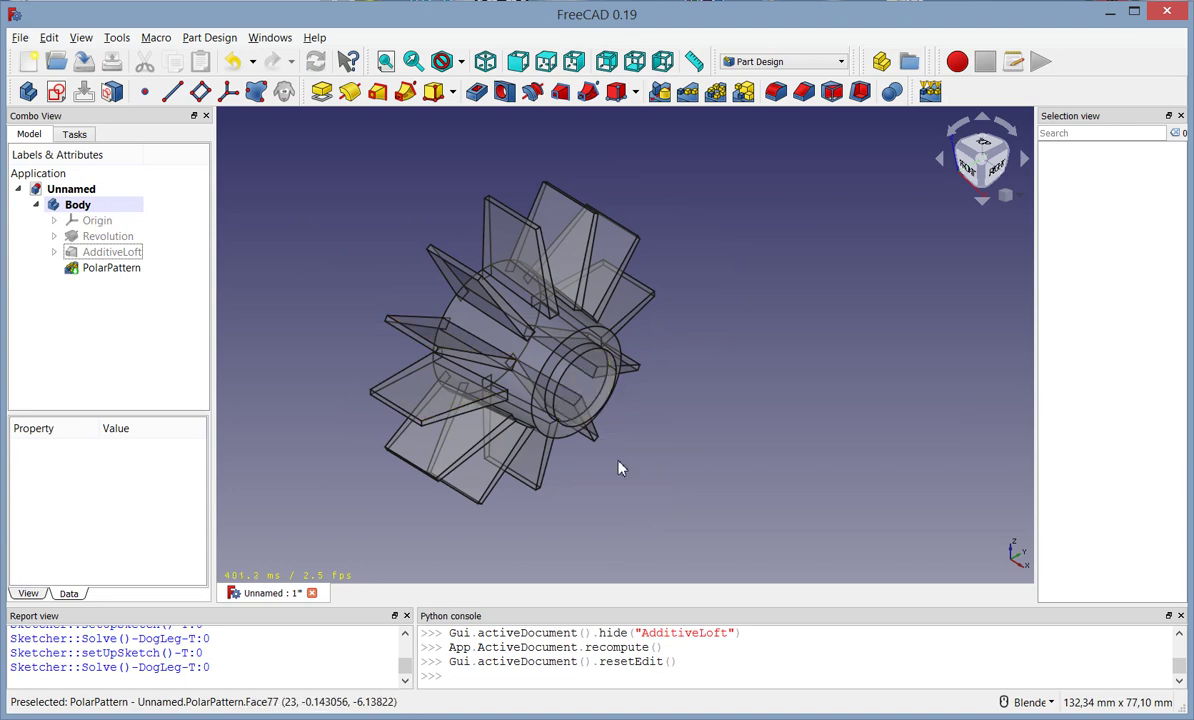
Step: Set the PolarPattern's Refine property to True and recompute the model
mouse_move(616, 477)
middle_mouse_down()
mouse_move(712, 448)
mouse_move(765, 379)
mouse_move(857, 381)
mouse_move(911, 400)
middle_mouse_up()
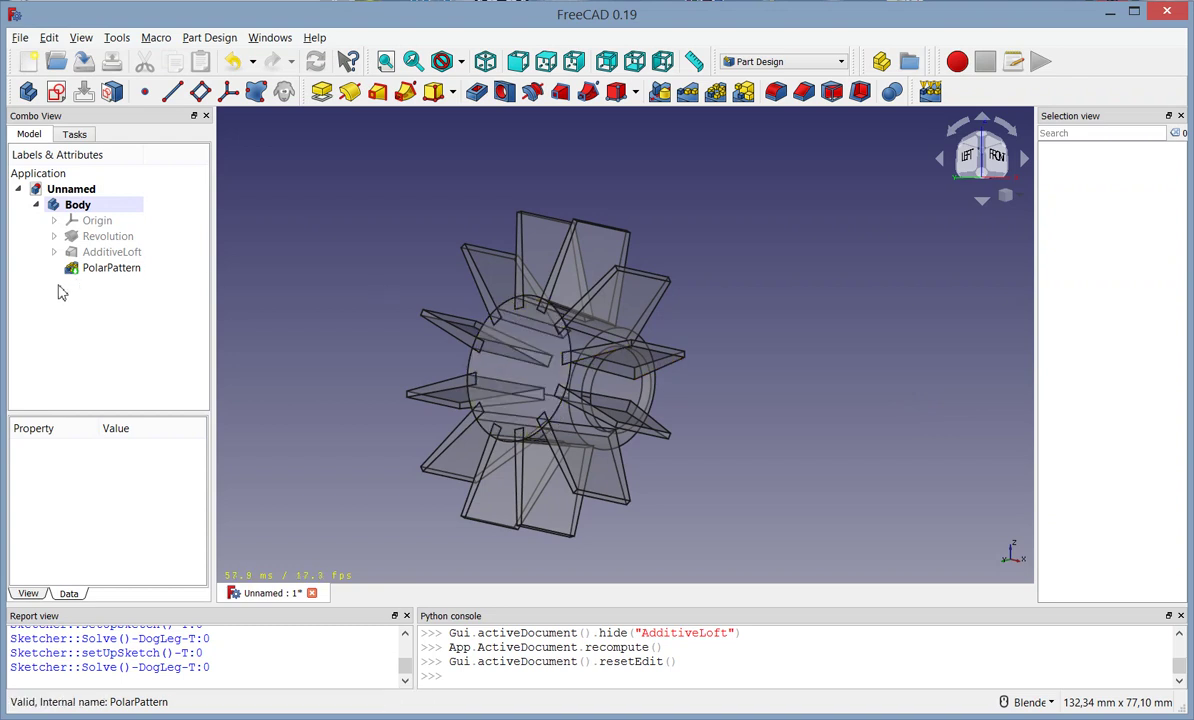
left_click(95, 268)
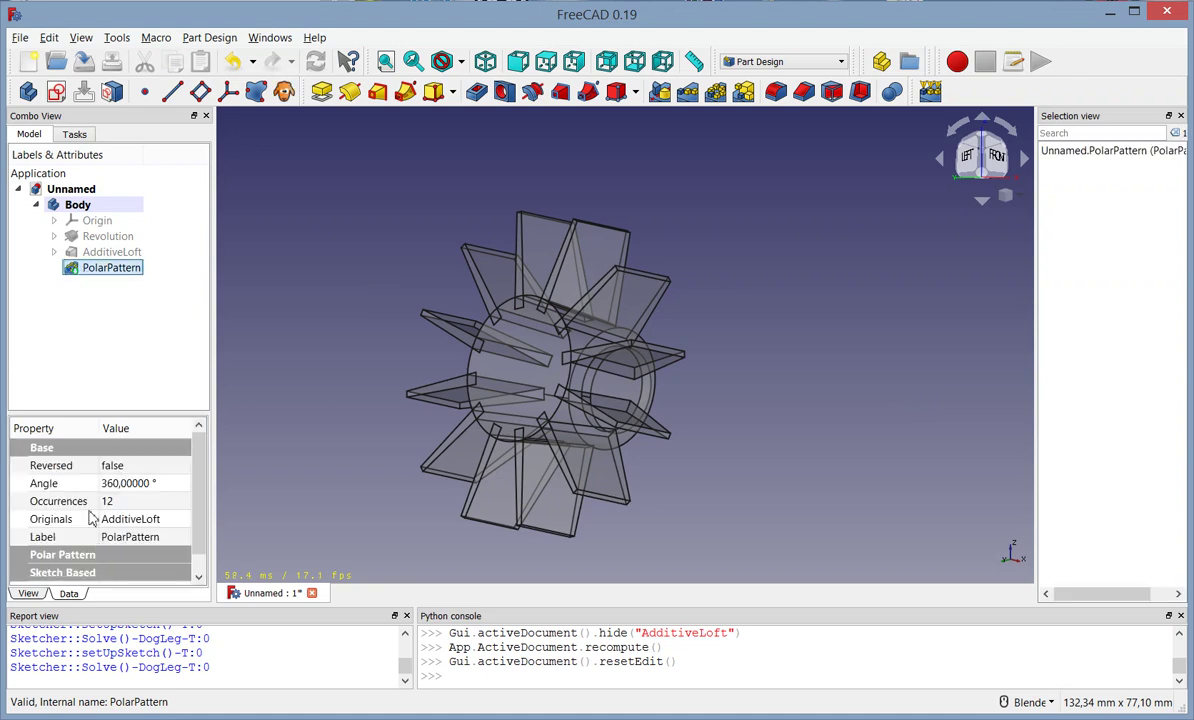
left_click_drag(198, 490, 198, 510)
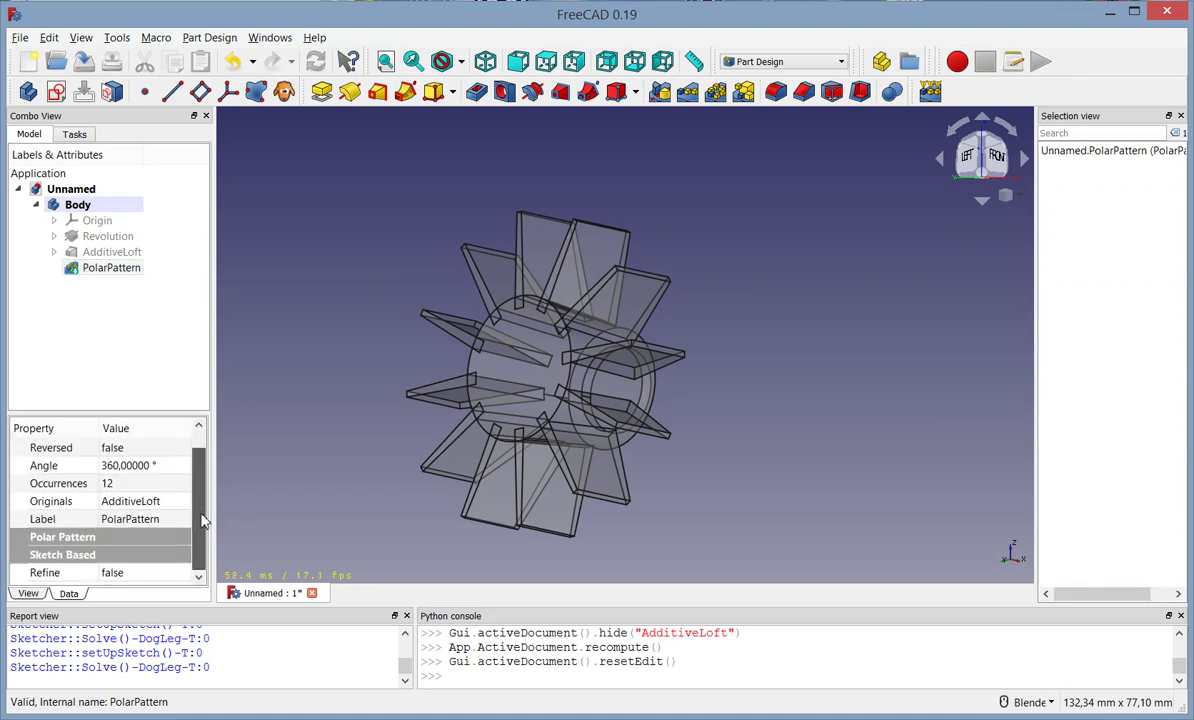
left_click(143, 576)
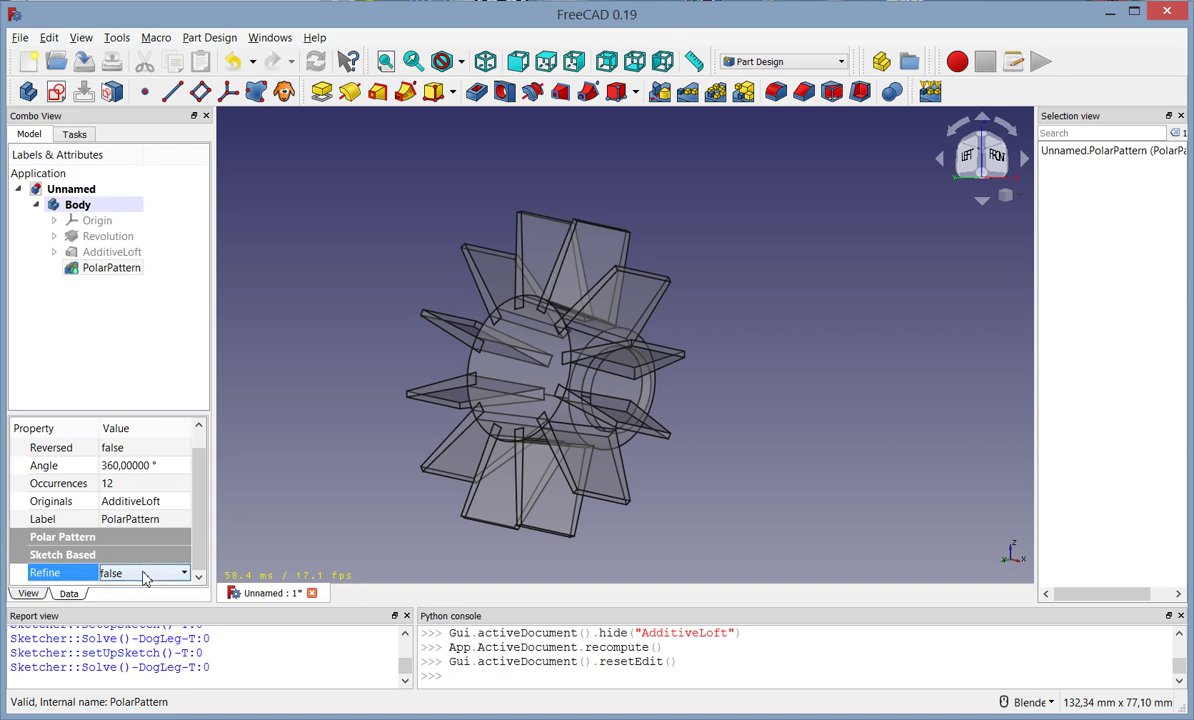
left_click(143, 575)
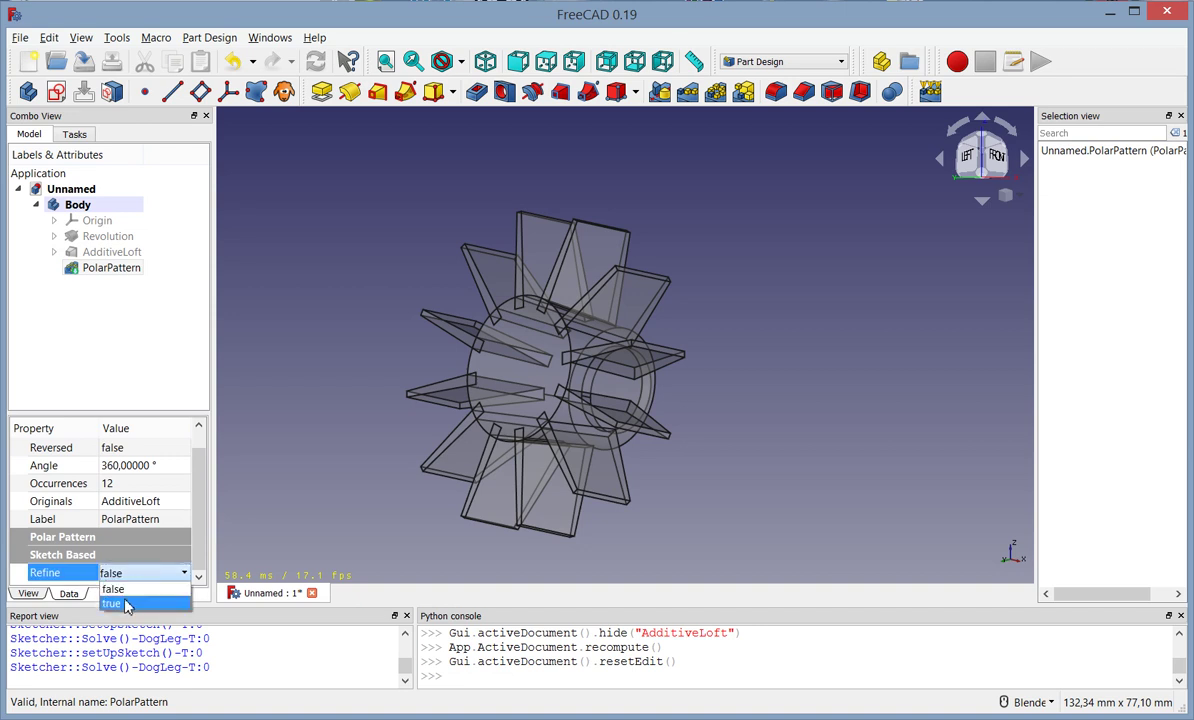
left_click(133, 602)
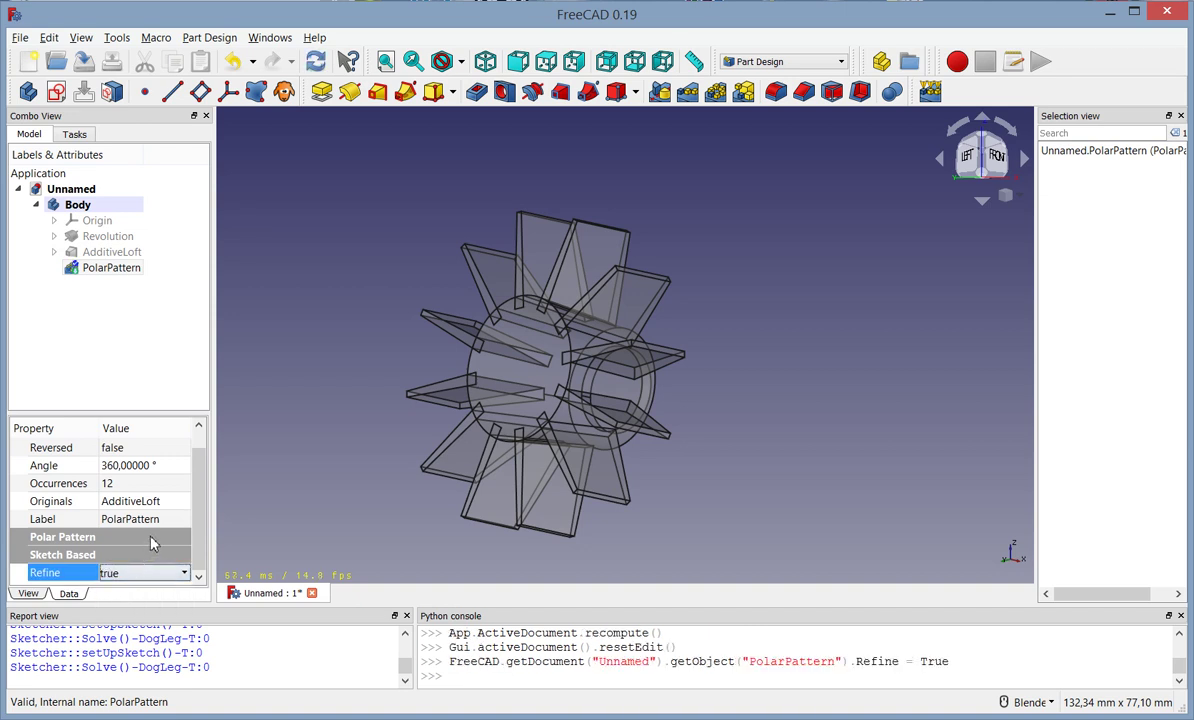
left_click(316, 62)
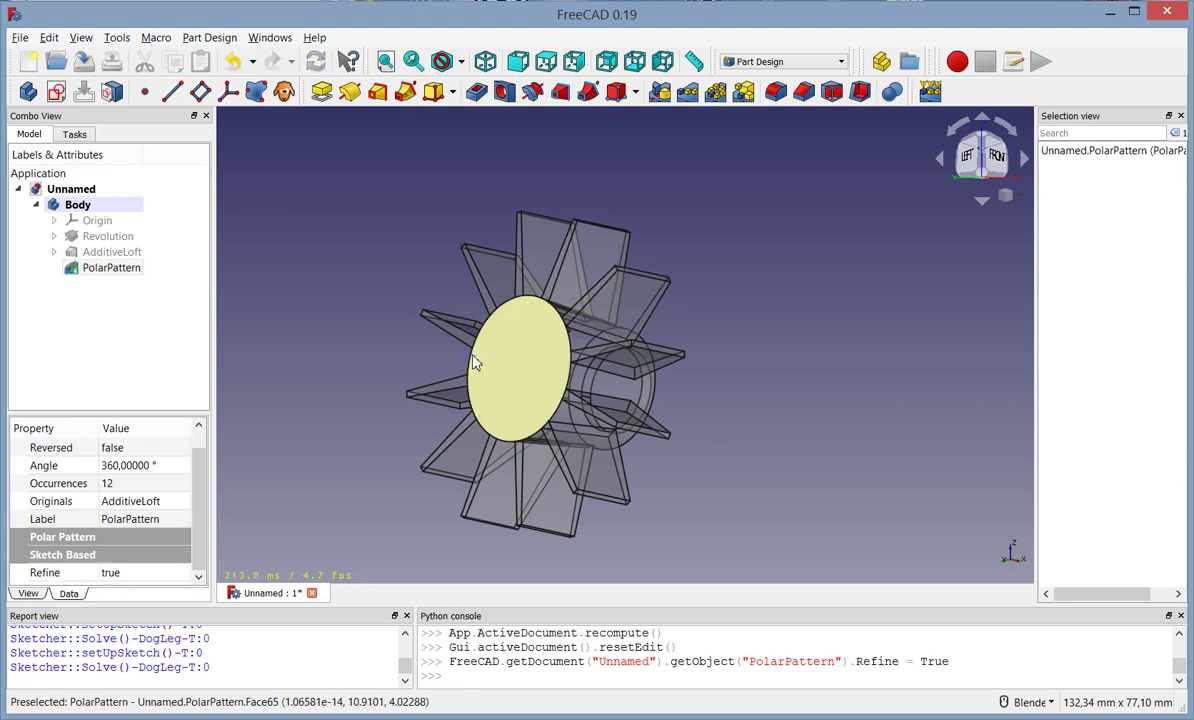
left_click(125, 340)
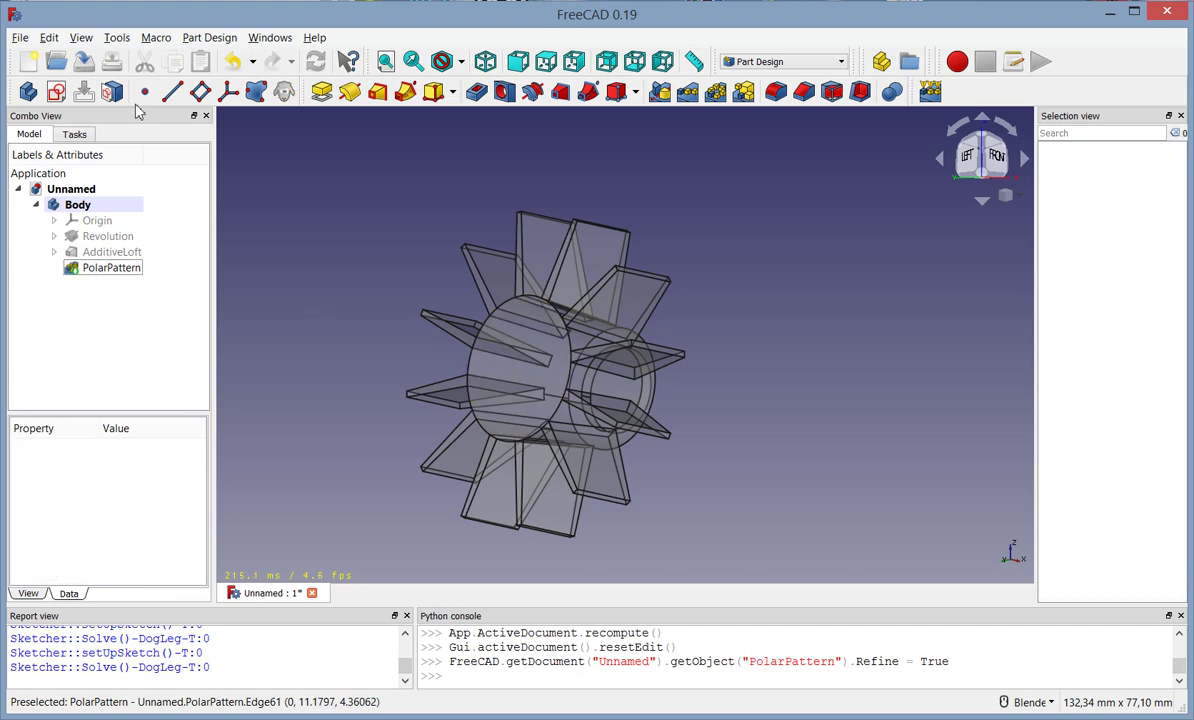
Step: Start a new sketch in the body on the YZ plane
left_click(56, 92)
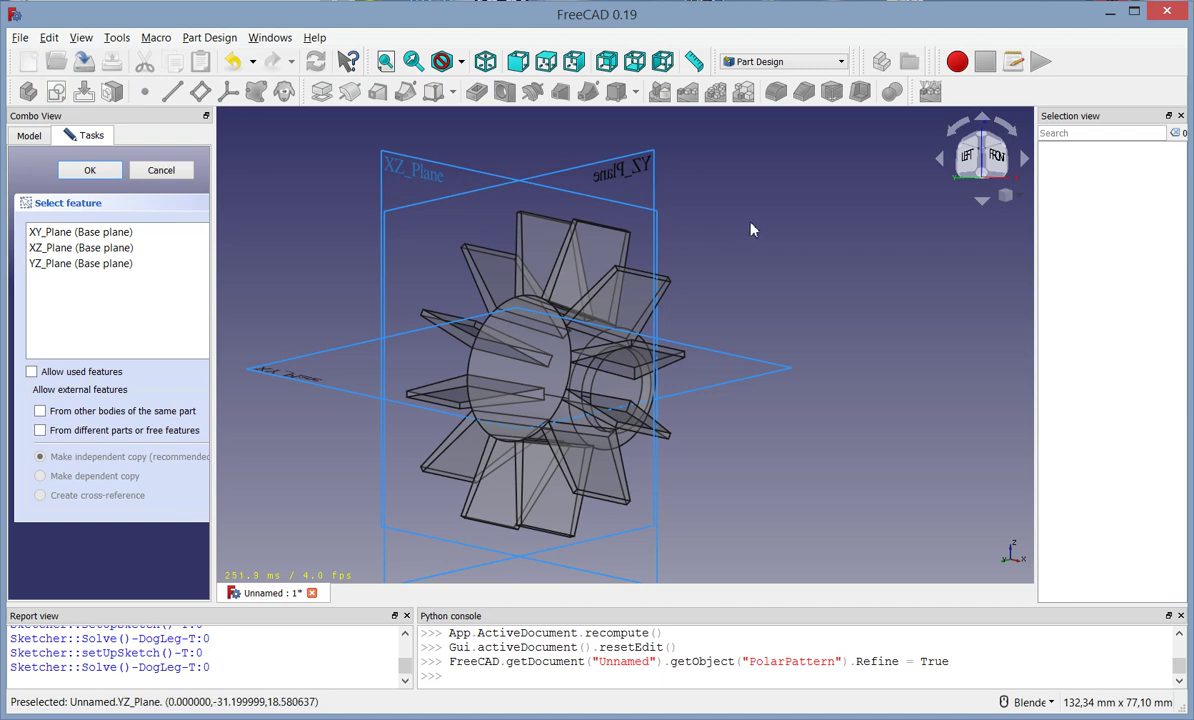
mouse_move(767, 229)
middle_mouse_down()
mouse_move(698, 261)
mouse_move(688, 281)
mouse_move(698, 253)
middle_mouse_up()
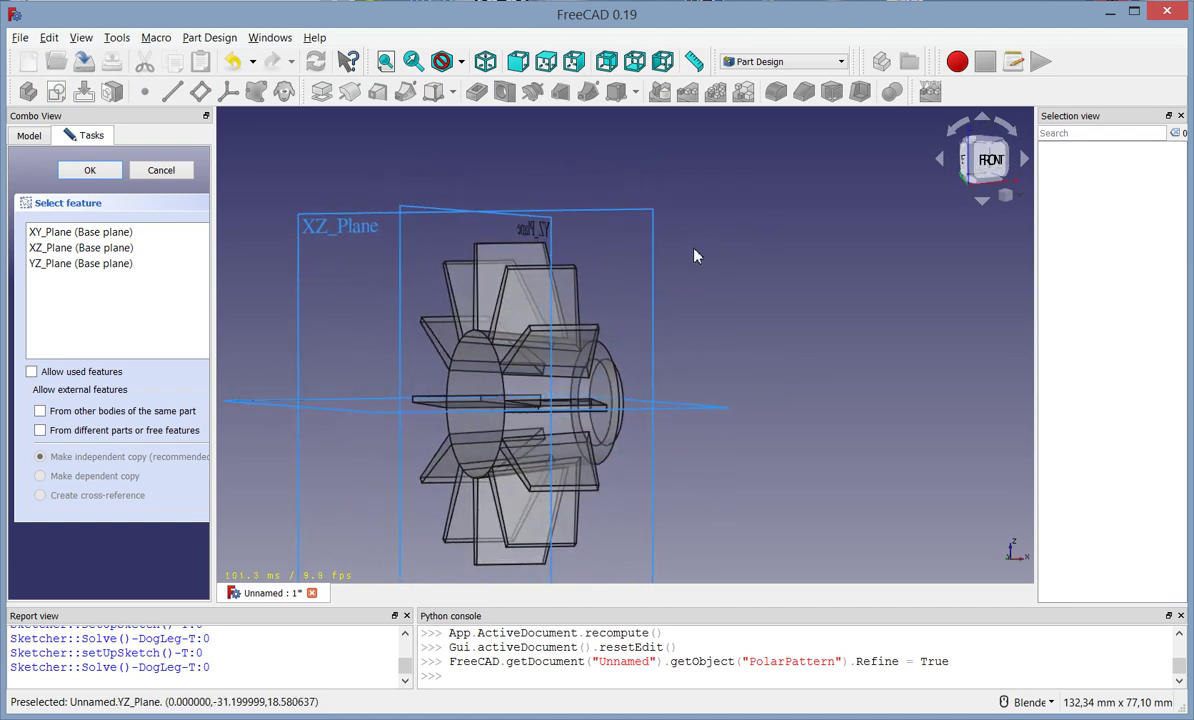
left_click(552, 231)
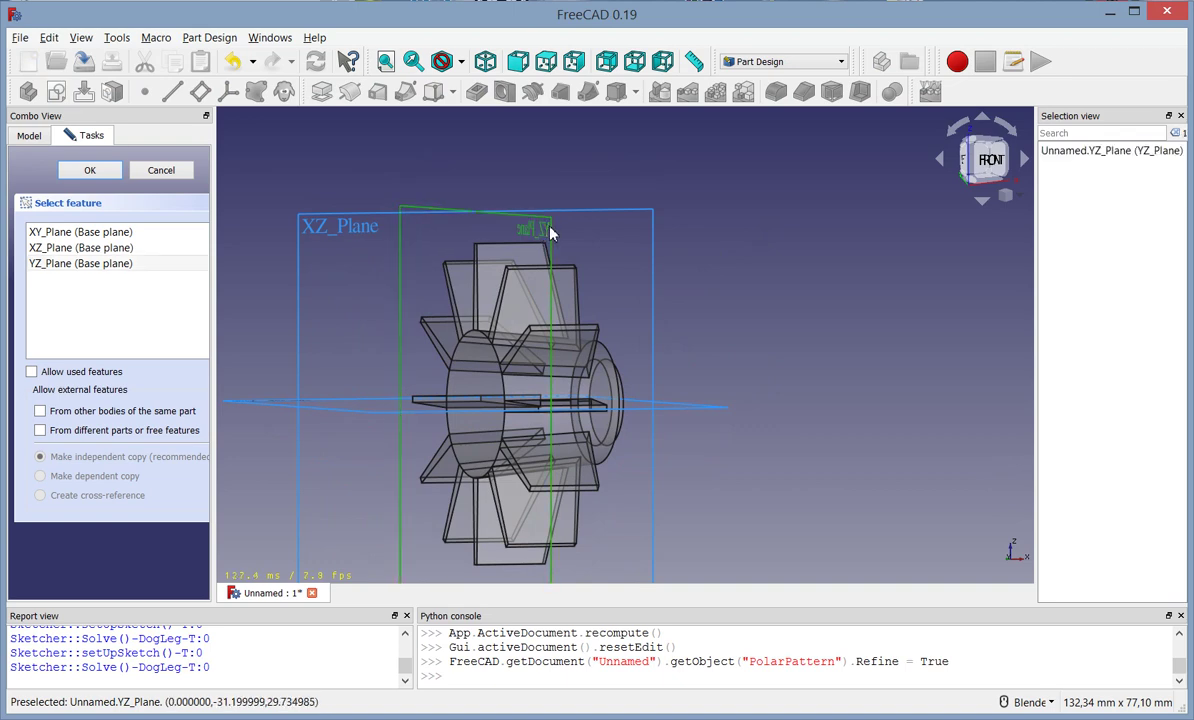
left_click(90, 170)
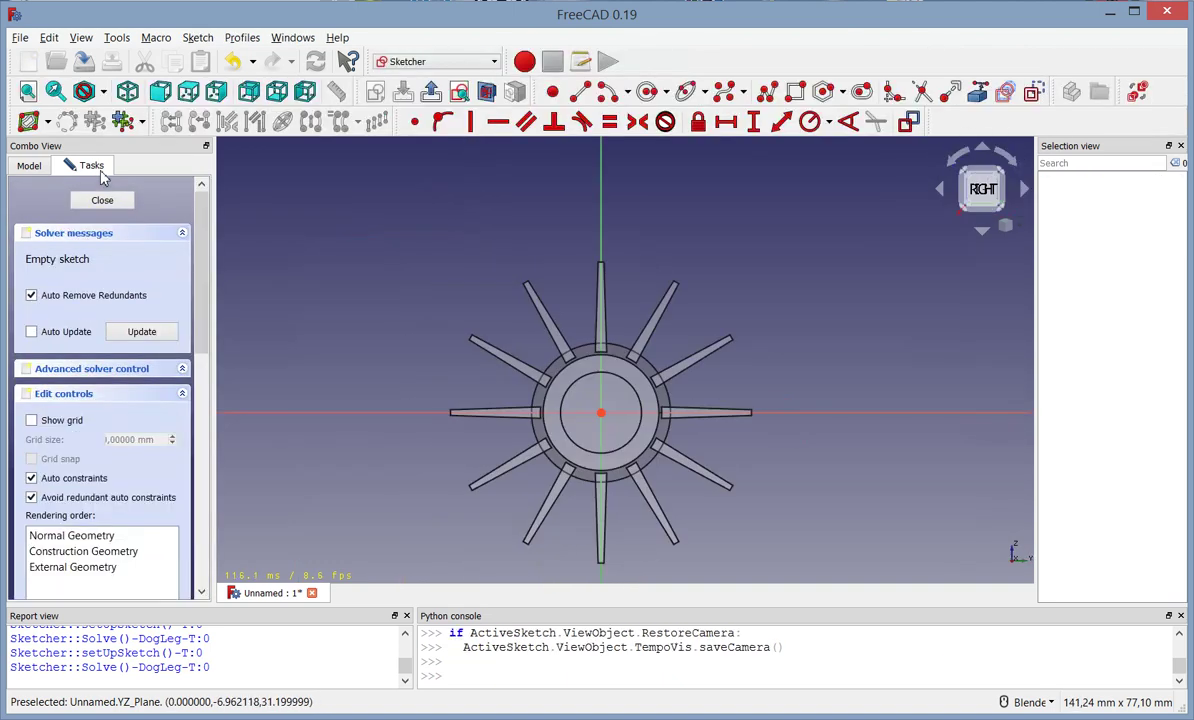
Step: Draw a circle centred on the origin and constrain its radius to 9 mm
left_click(645, 91)
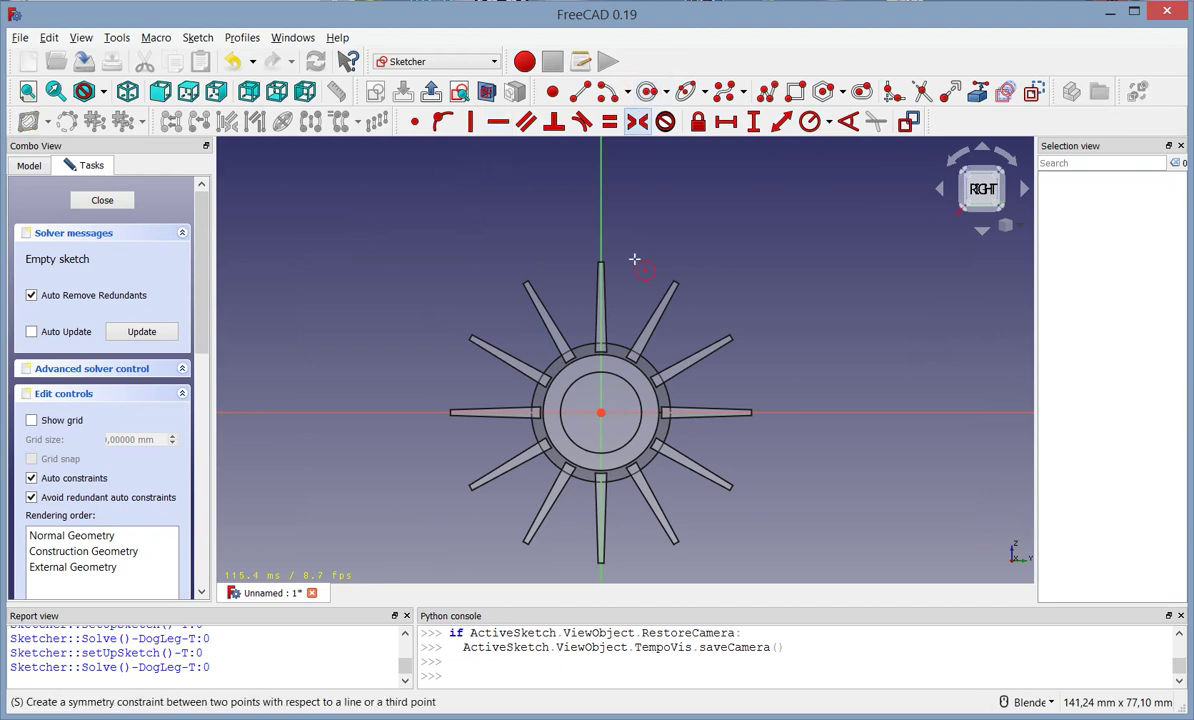
scroll(621, 432, "up", 2)
scroll(597, 400, "up", 4)
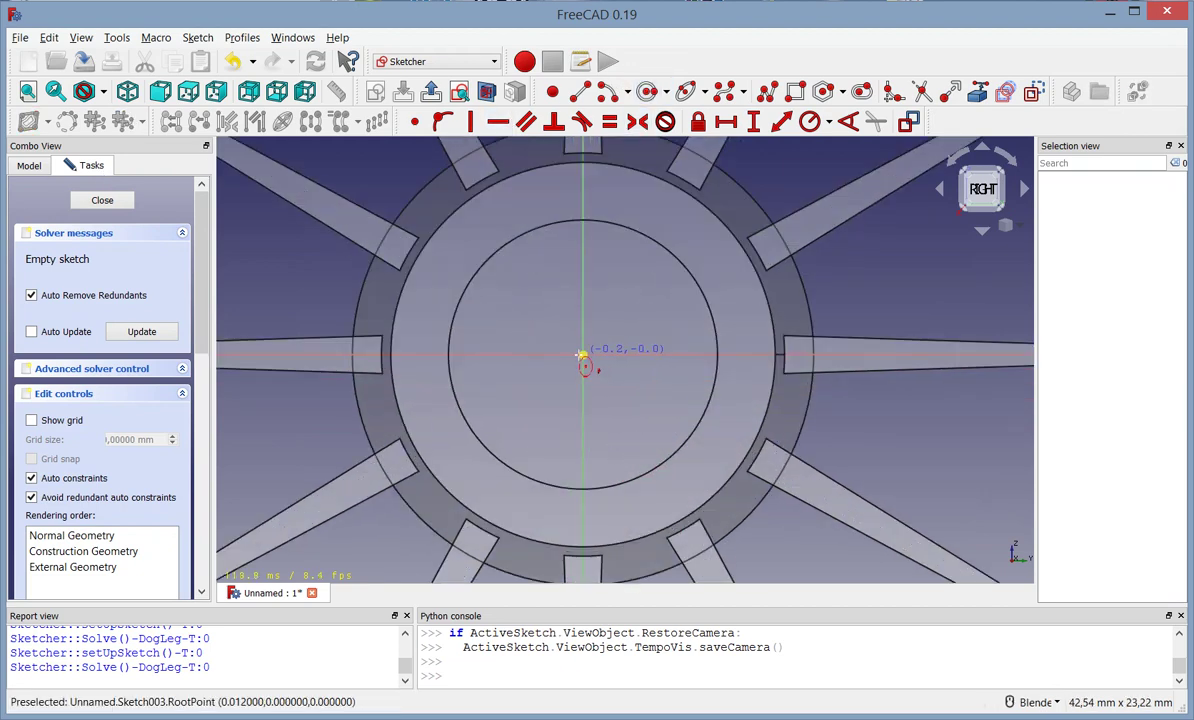
left_click(583, 355)
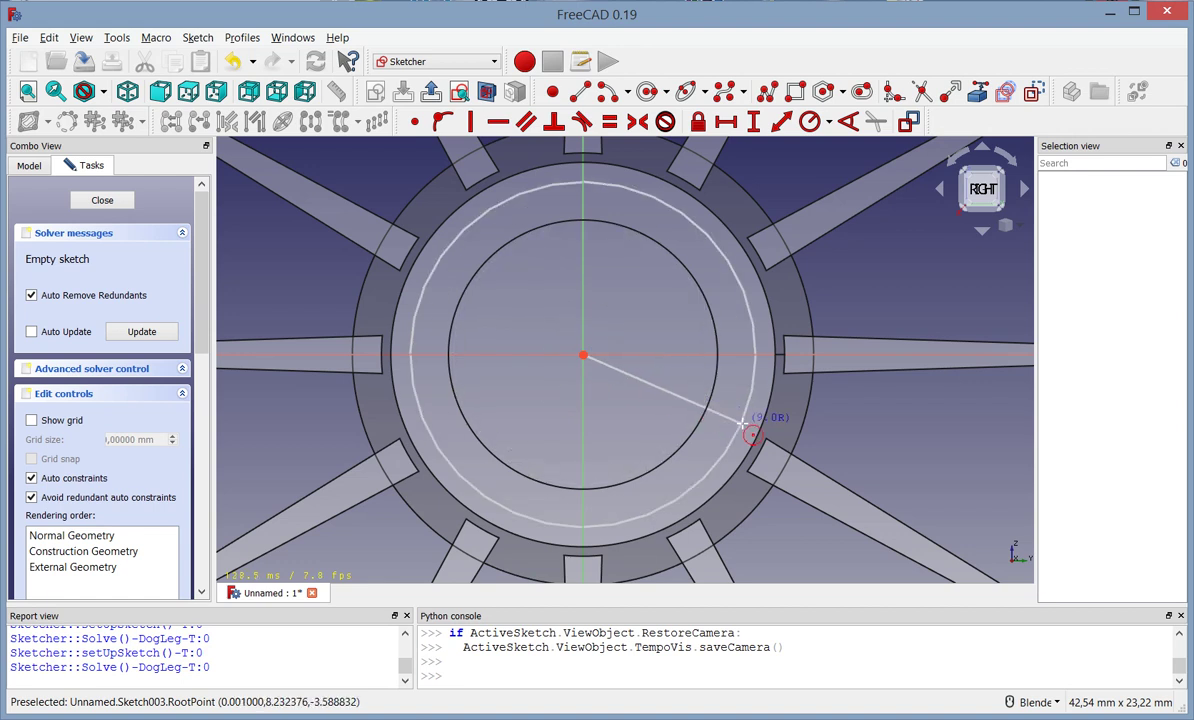
left_click(676, 394)
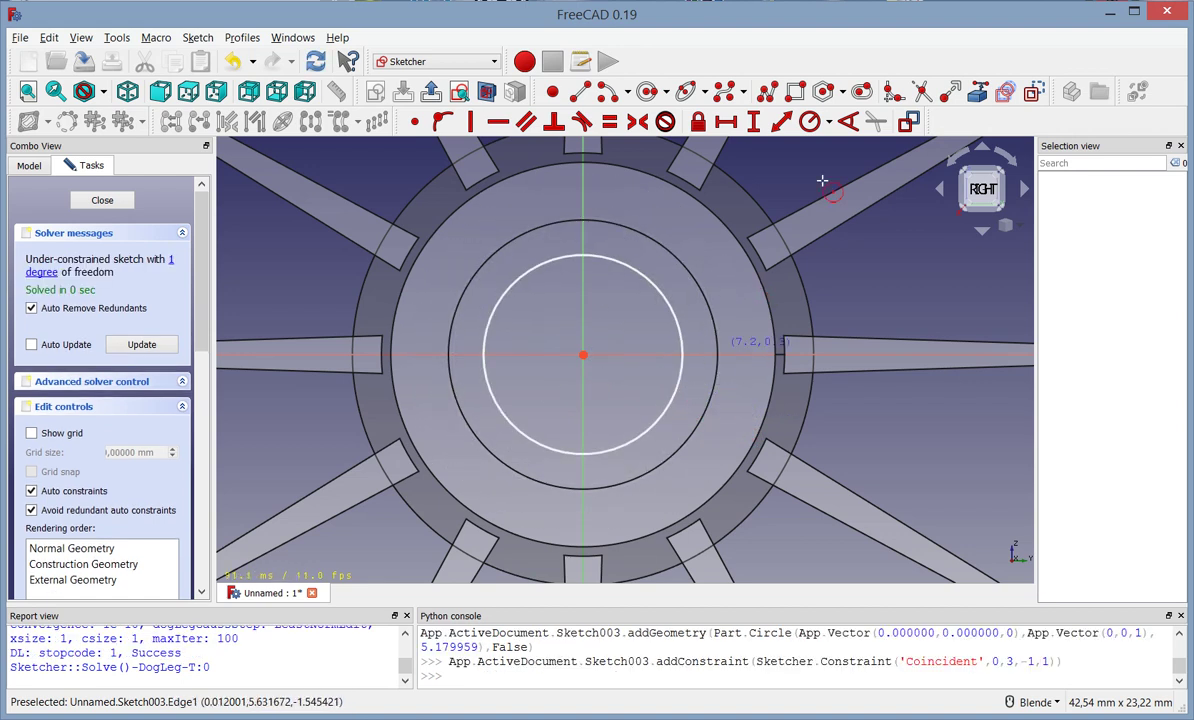
left_click(810, 121)
left_click(673, 300)
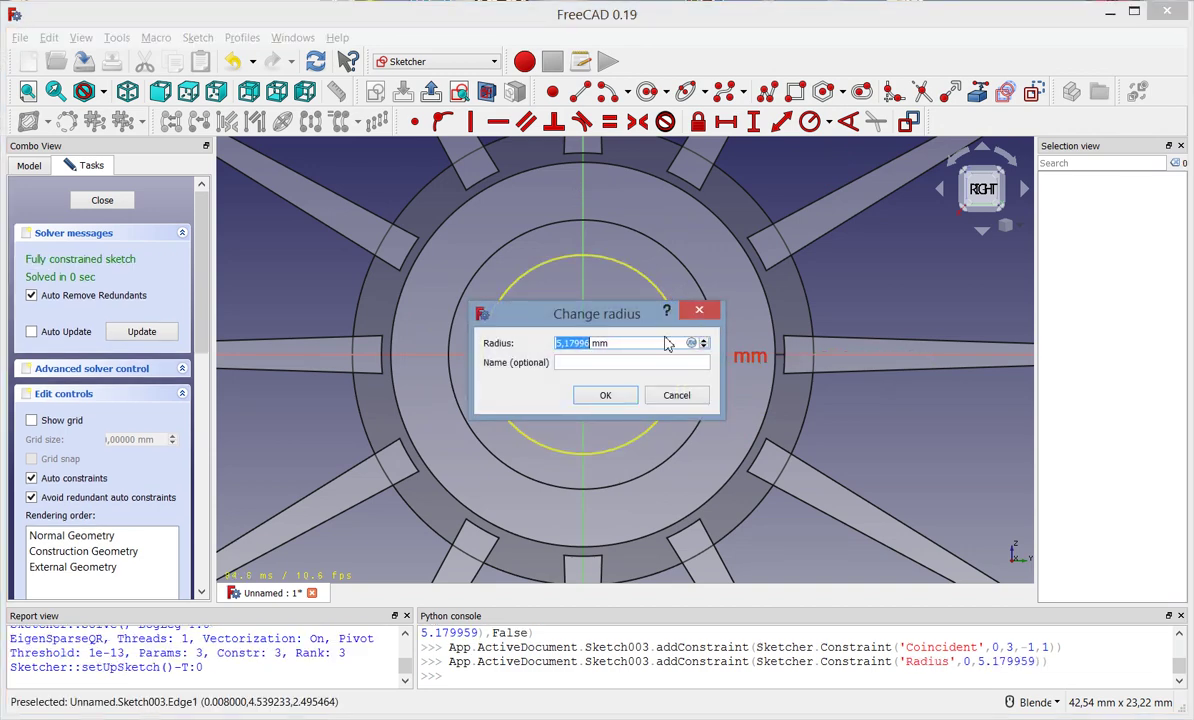
type("9")
left_click(596, 395)
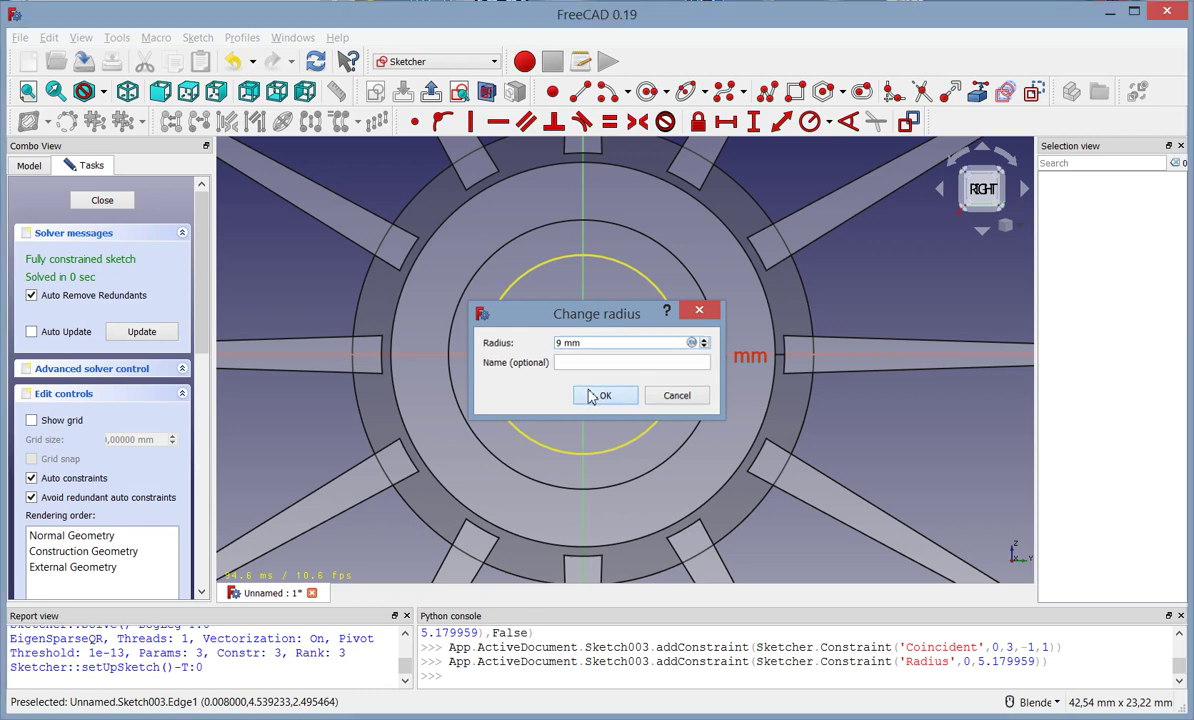
Step: Check the circle against the hub and close the sketch
key("g")
key("c")
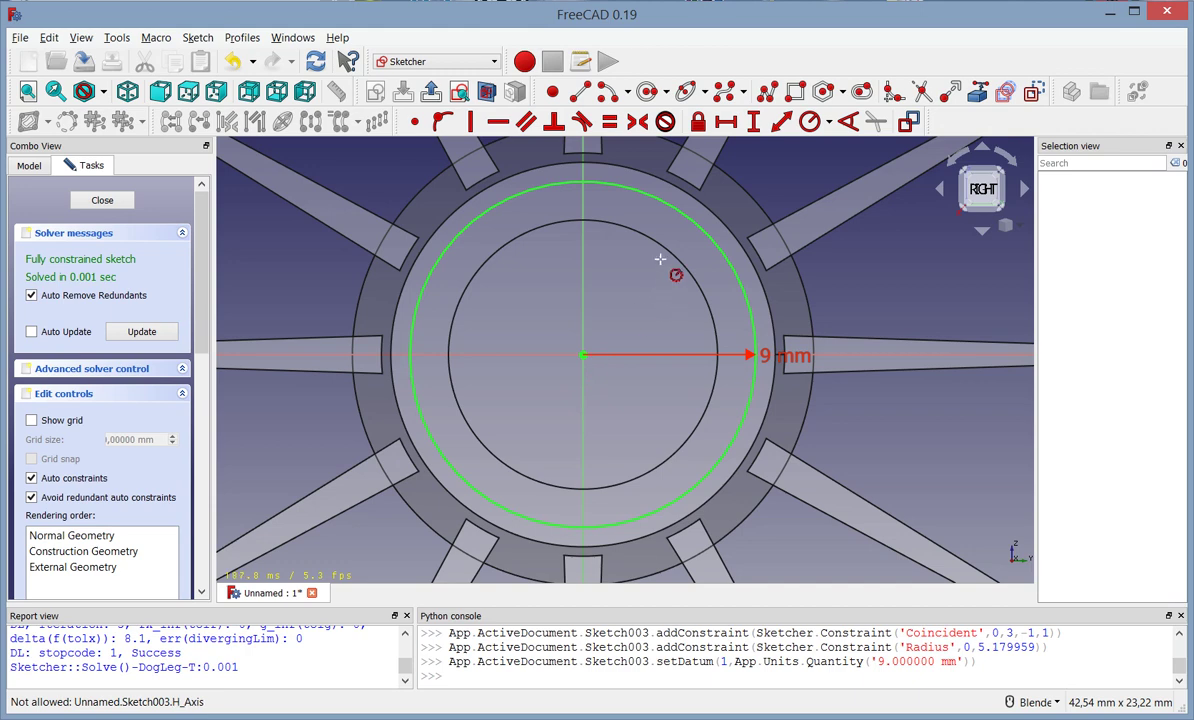
scroll(631, 257, "down", 2)
middle_click_drag(396, 288, 459, 313)
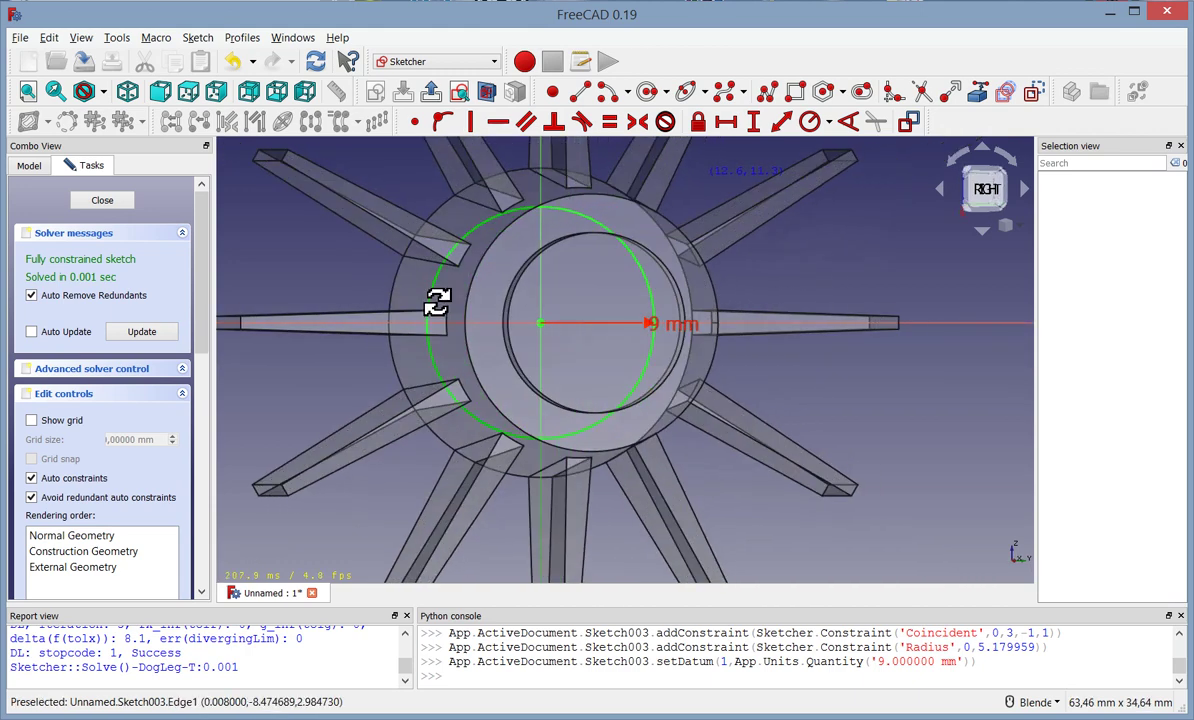
left_click(103, 201)
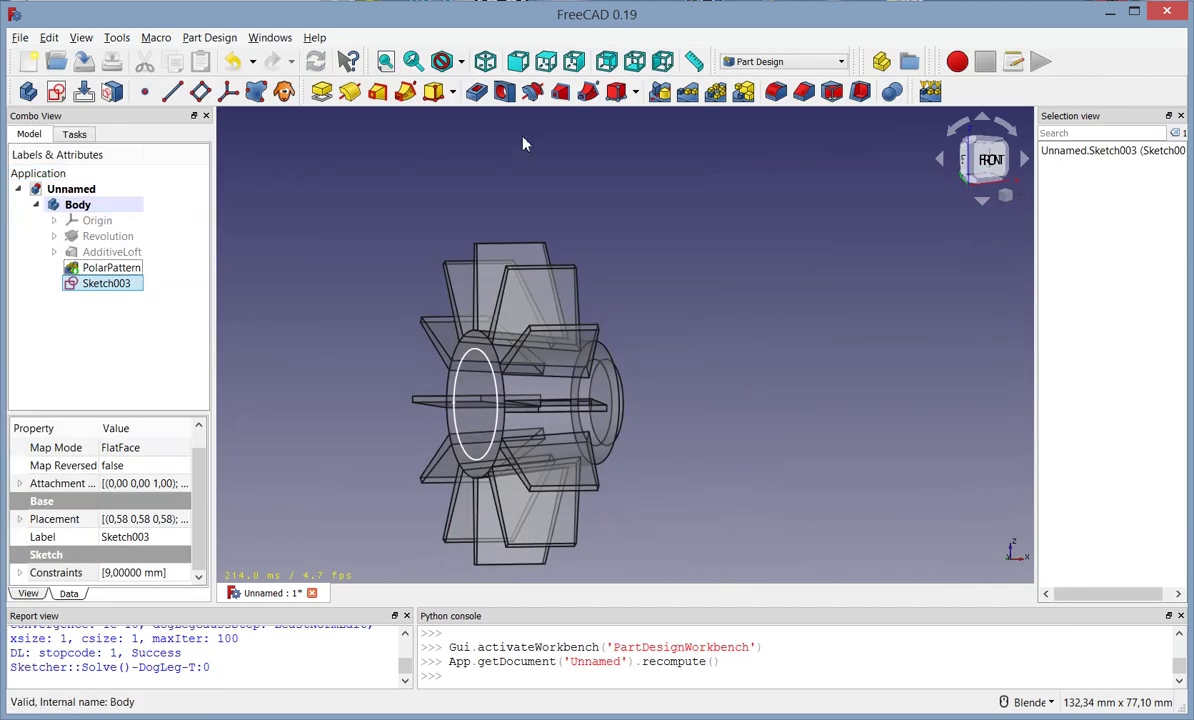
Step: Pocket Sketch003 2 mm deep in the reversed direction to cut the centre bore
left_click(488, 92)
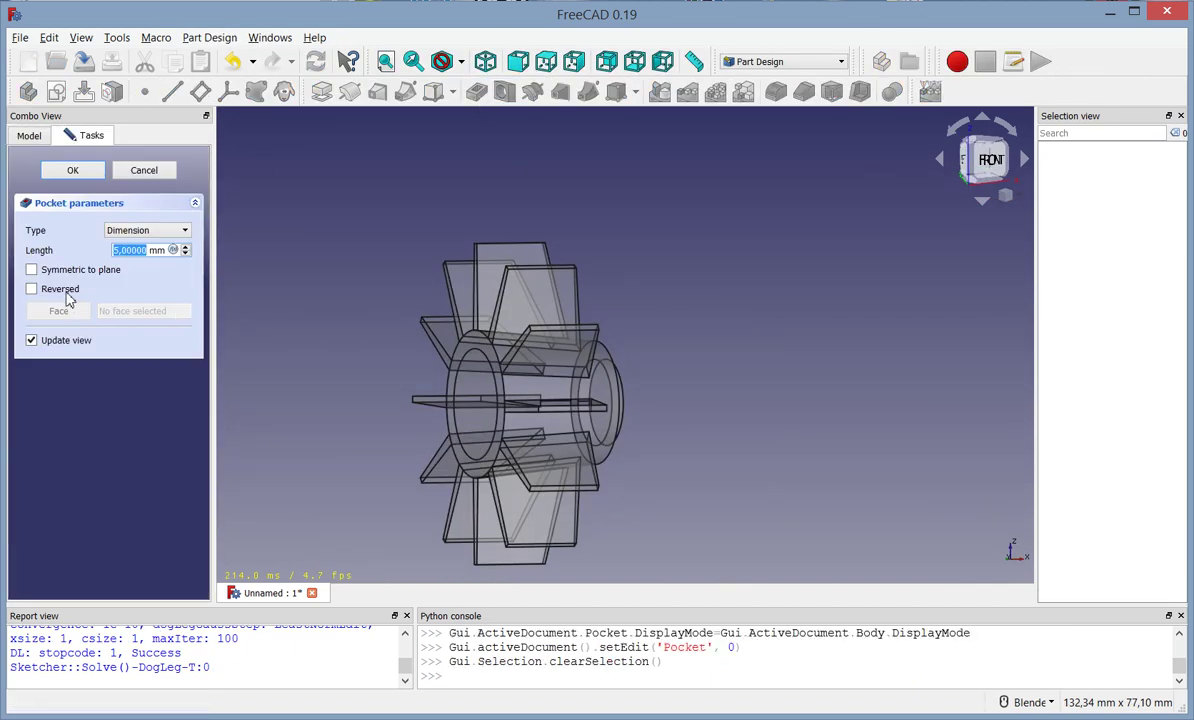
left_click(67, 290)
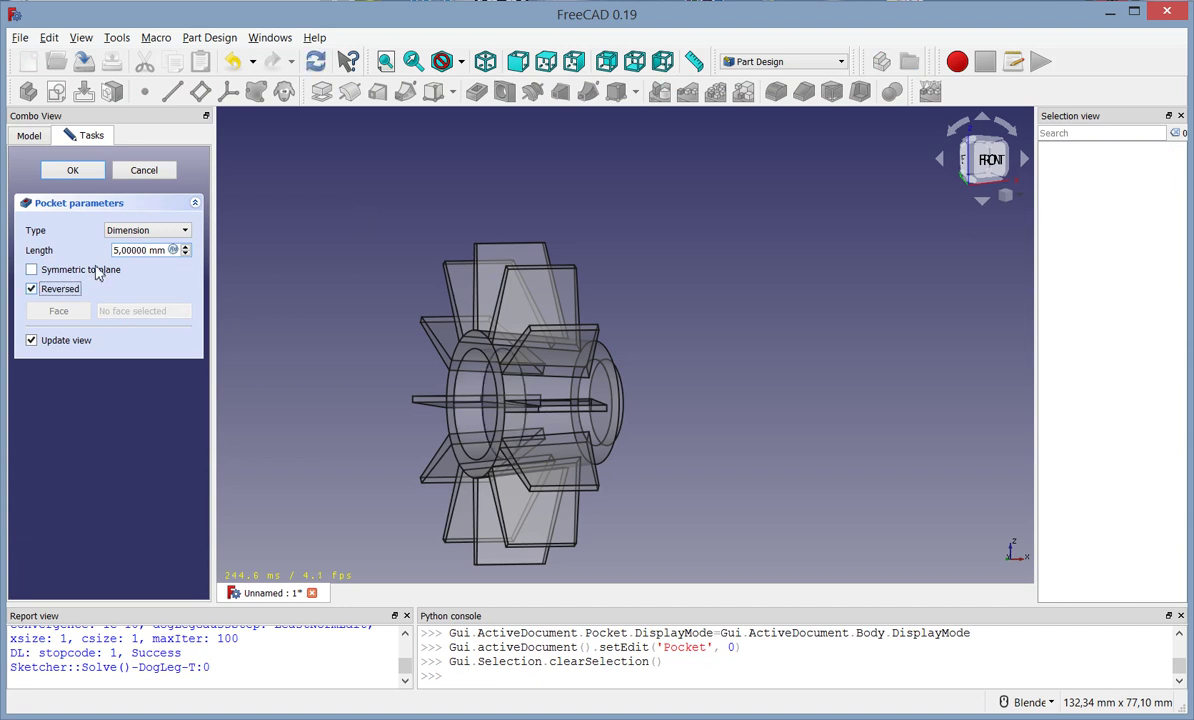
left_click_drag(122, 250, 98, 250)
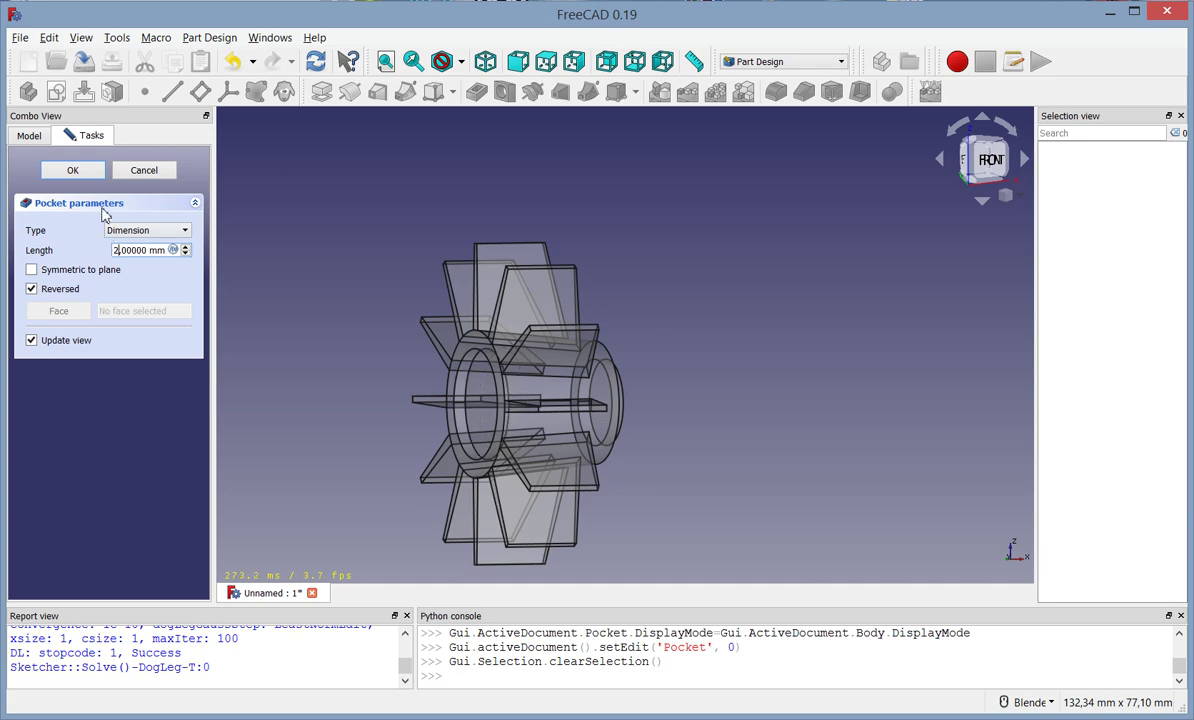
left_click(99, 172)
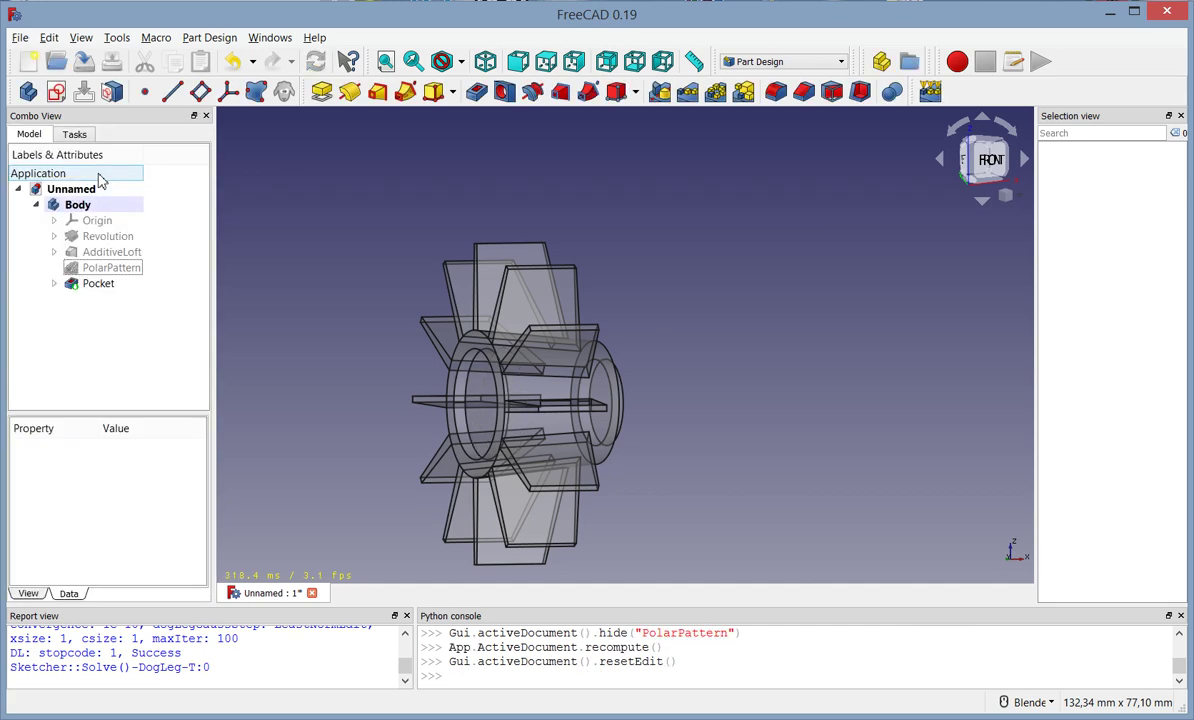
Step: Set the Body's Appearance transparency to 0 so it is fully opaque
mouse_move(784, 339)
middle_mouse_down()
mouse_move(525, 373)
mouse_move(784, 357)
middle_mouse_up()
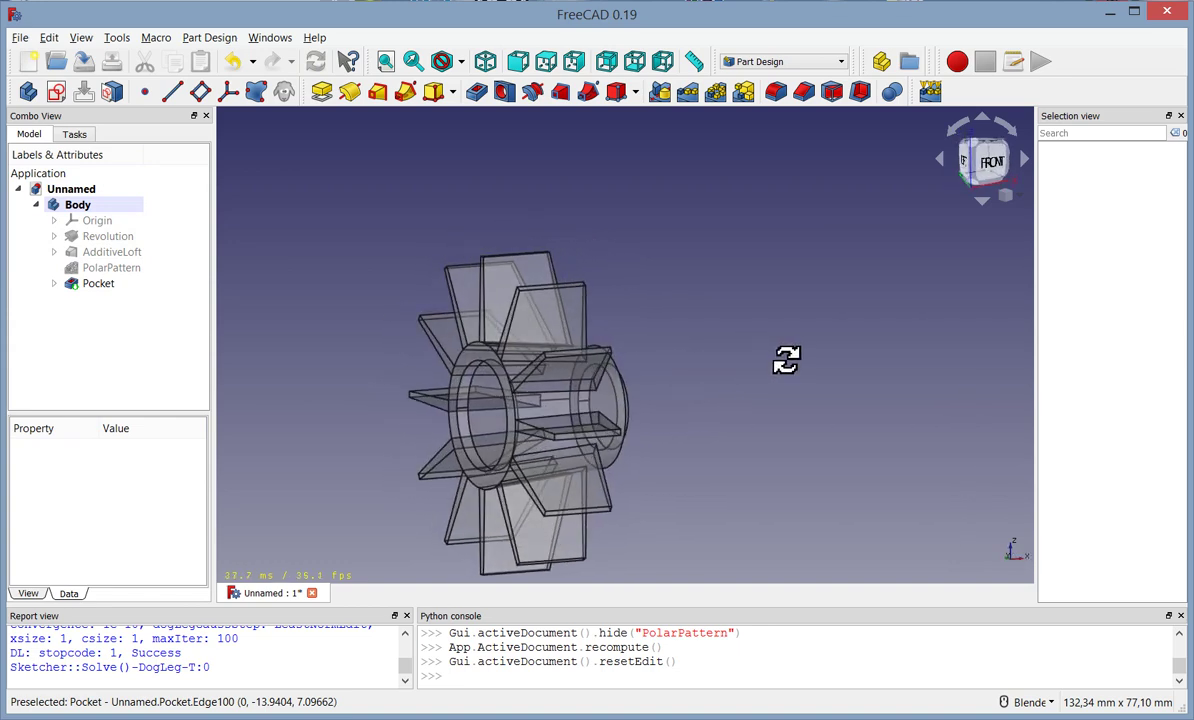
left_click(88, 206)
right_click(90, 205)
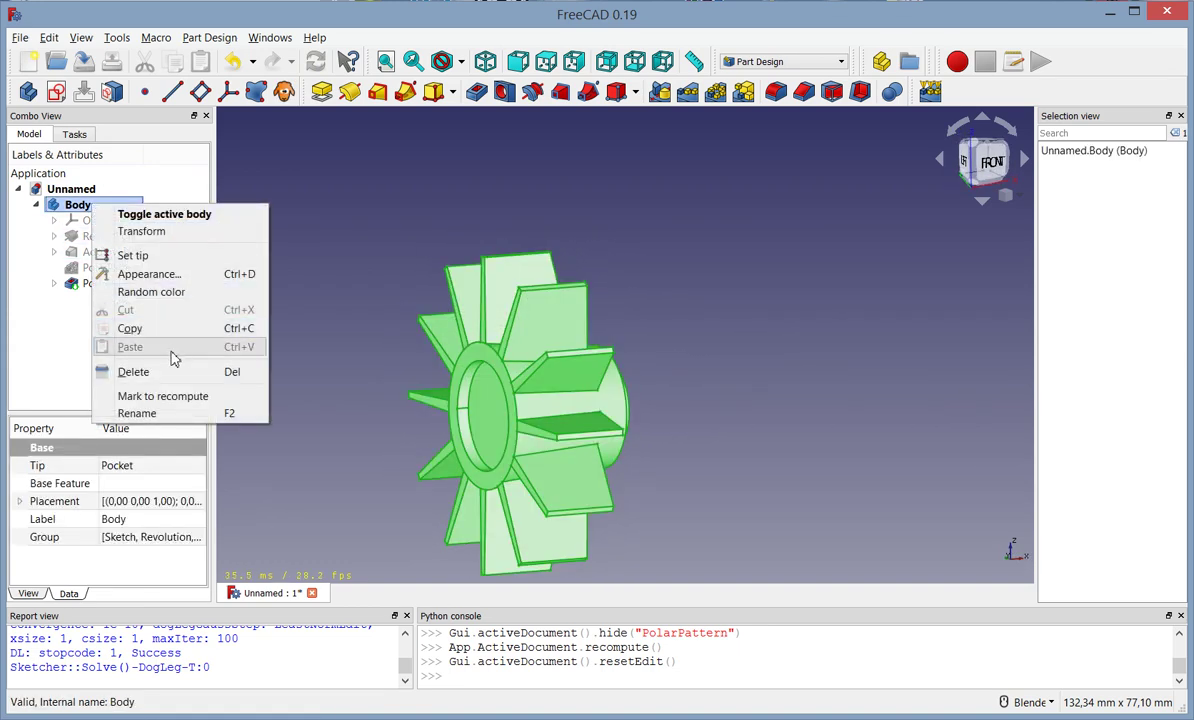
left_click(148, 273)
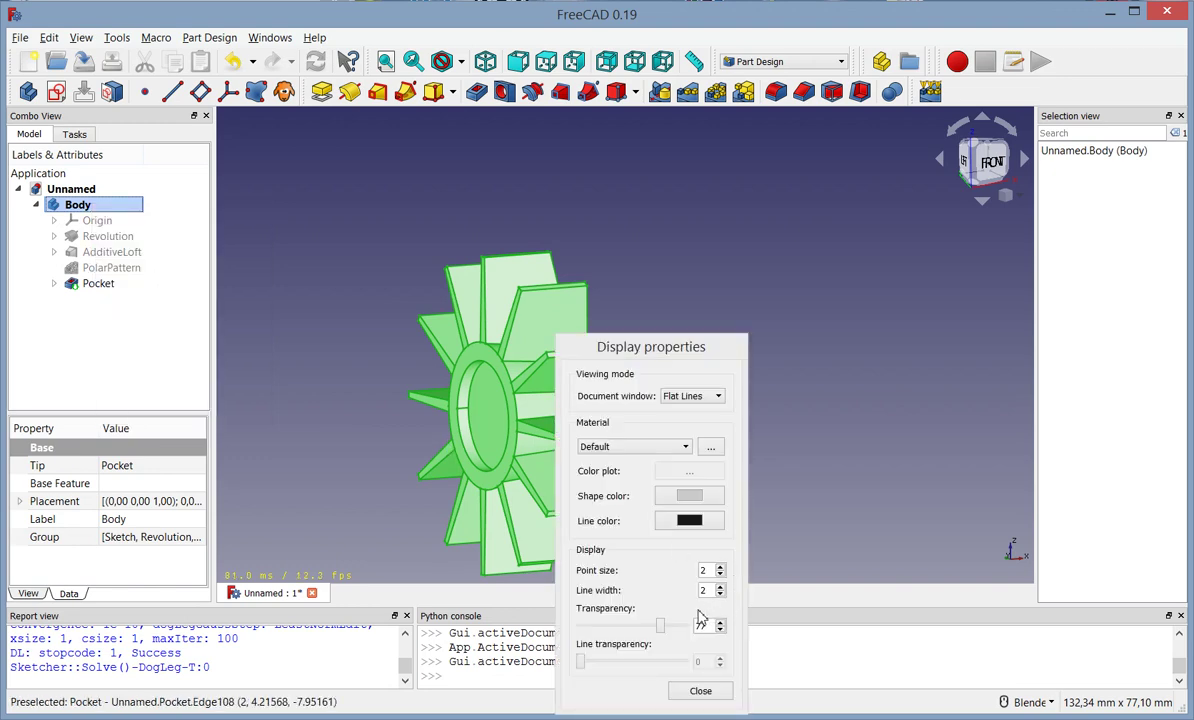
left_click_drag(660, 625, 563, 630)
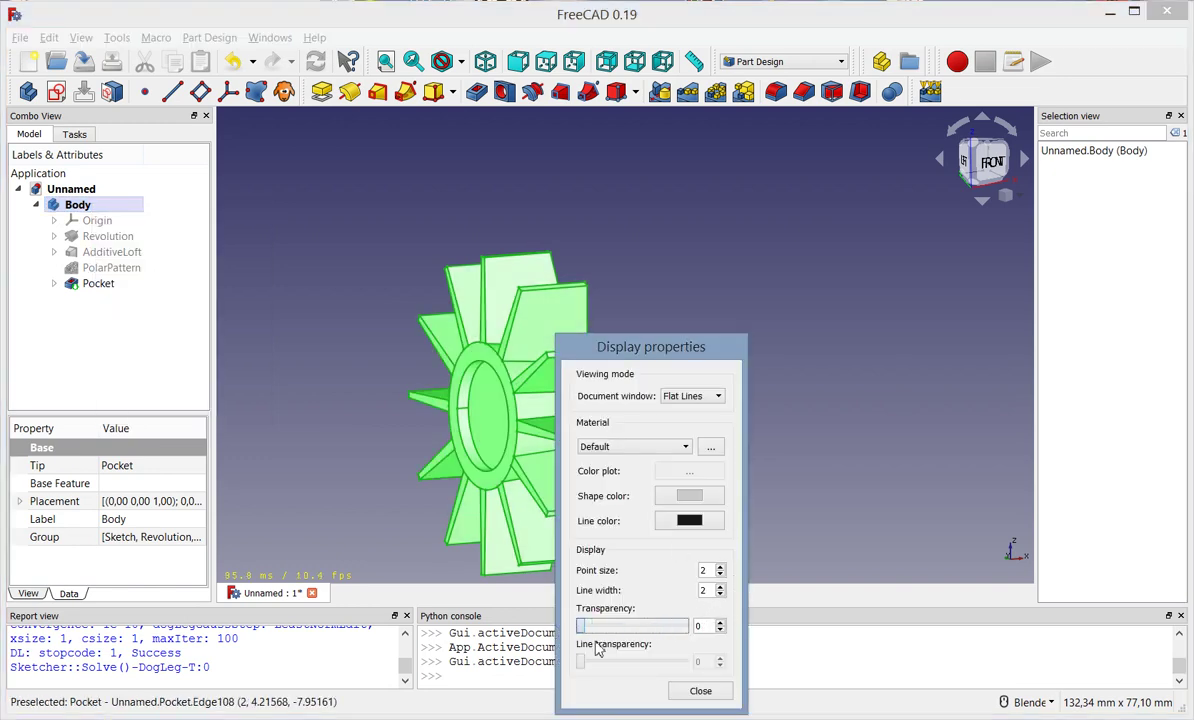
left_click(700, 690)
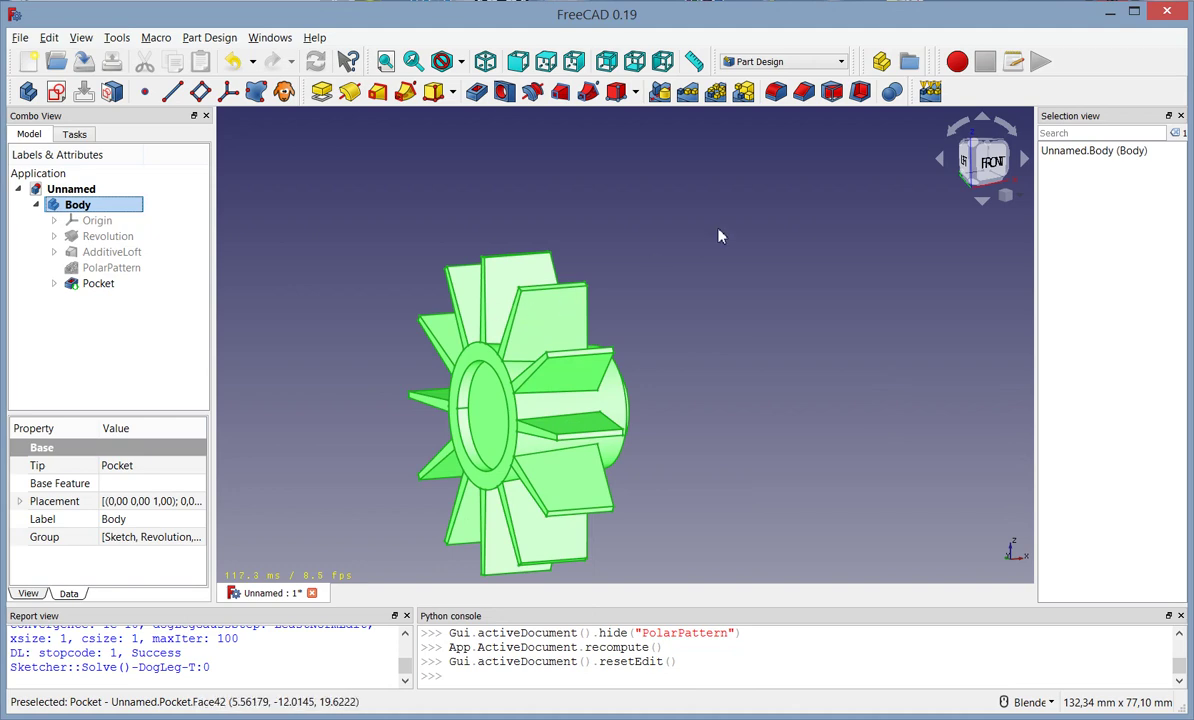
Step: View the finished impeller from the side and dismiss the stray point placement task
left_click(719, 262)
mouse_move(719, 262)
middle_mouse_down()
mouse_move(615, 328)
mouse_move(564, 294)
mouse_move(607, 322)
mouse_move(434, 336)
mouse_move(452, 288)
mouse_move(642, 296)
mouse_move(760, 378)
mouse_move(860, 336)
mouse_move(632, 285)
middle_mouse_up()
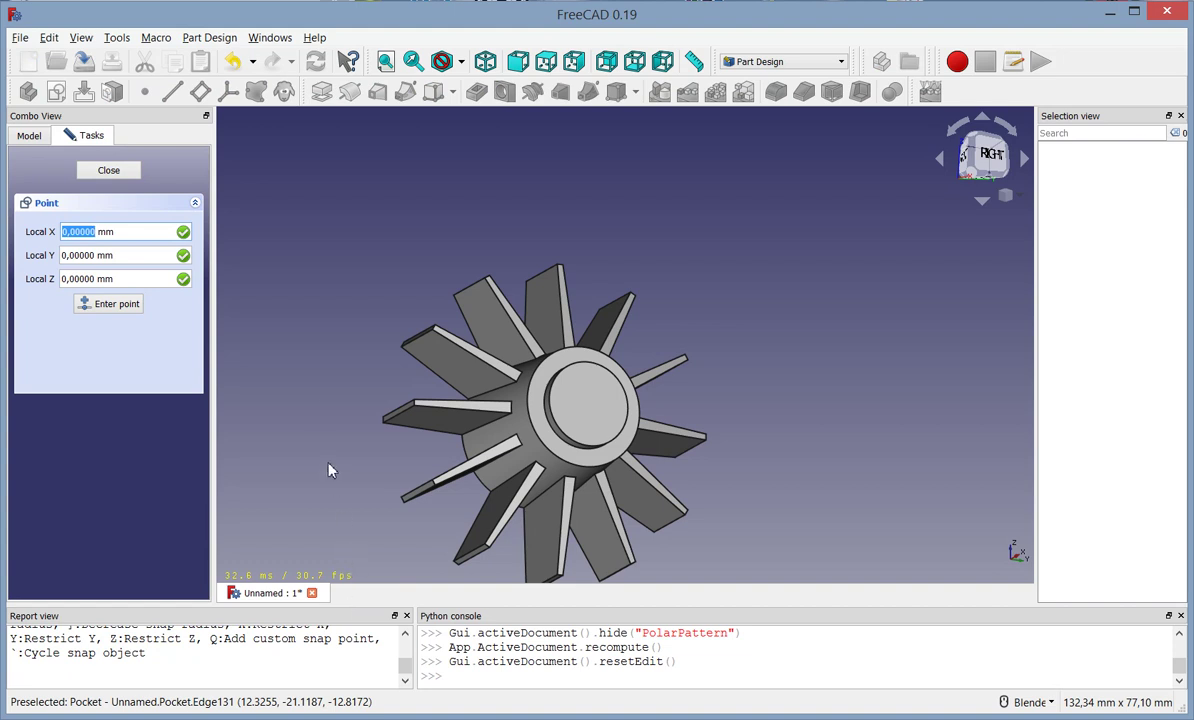
left_click(106, 170)
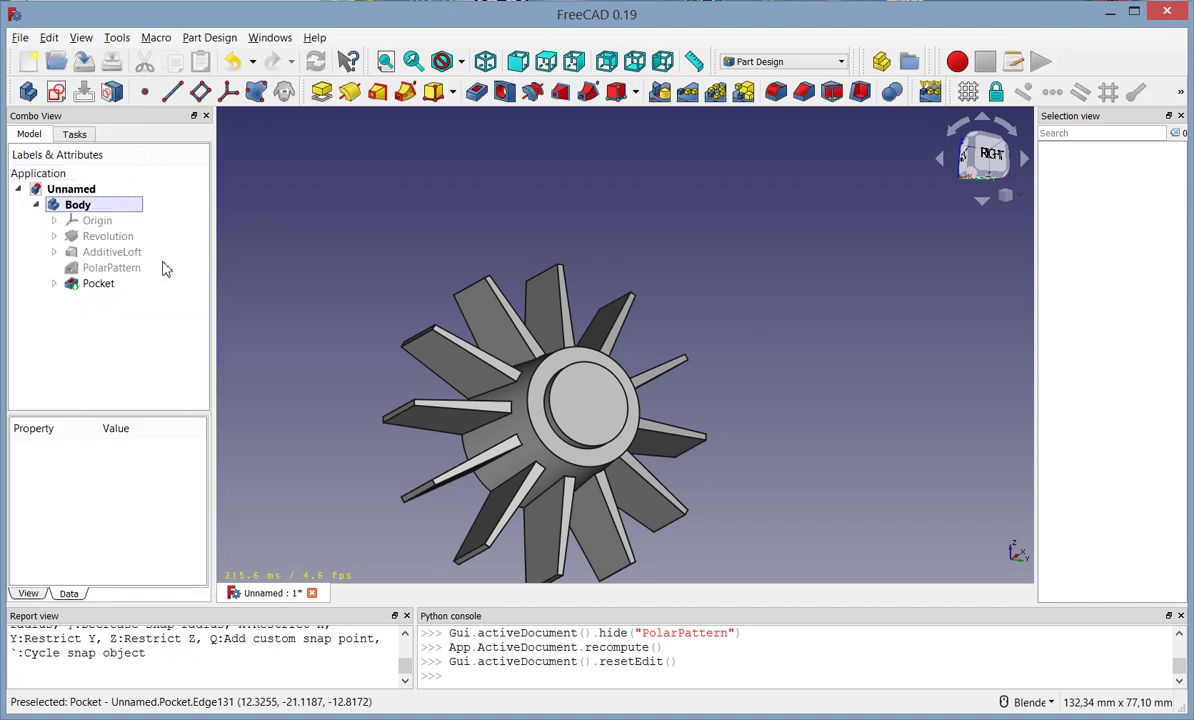